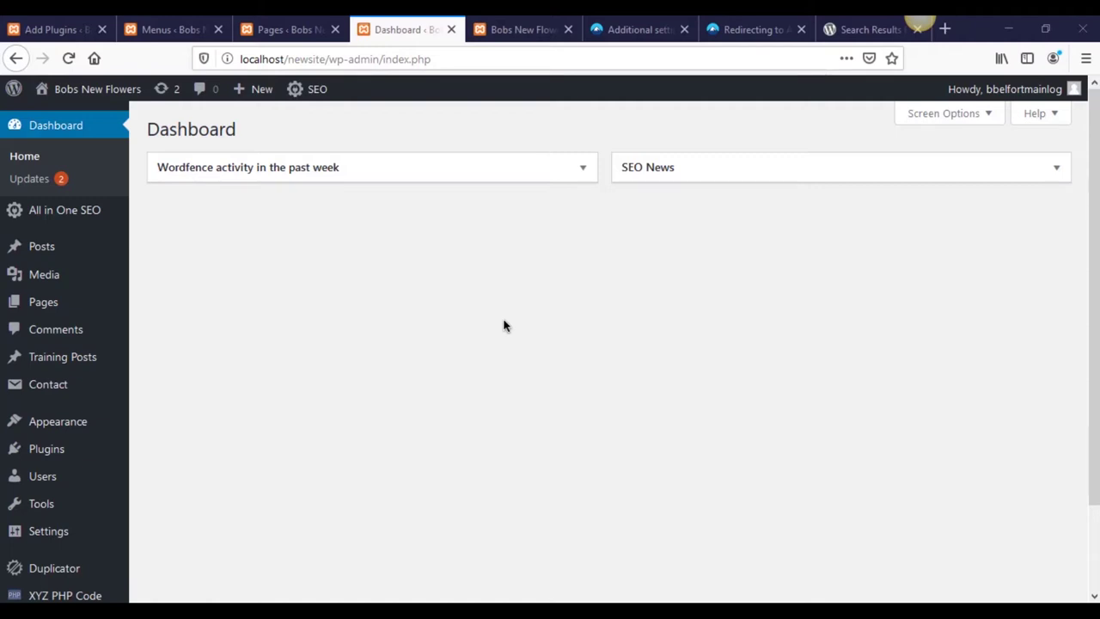
# Step: Look over the Bobs New Flowers home page, from the header through the services and news sections
pyautogui.click(507, 31)
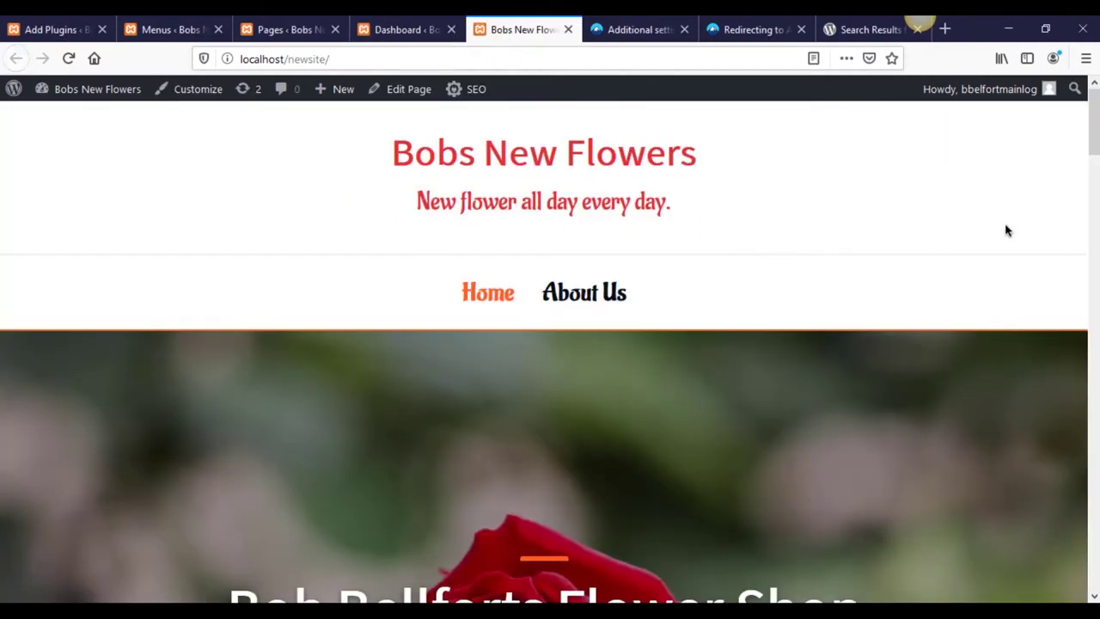
pyautogui.moveTo(1086, 141); pyautogui.dragTo(1086, 223)
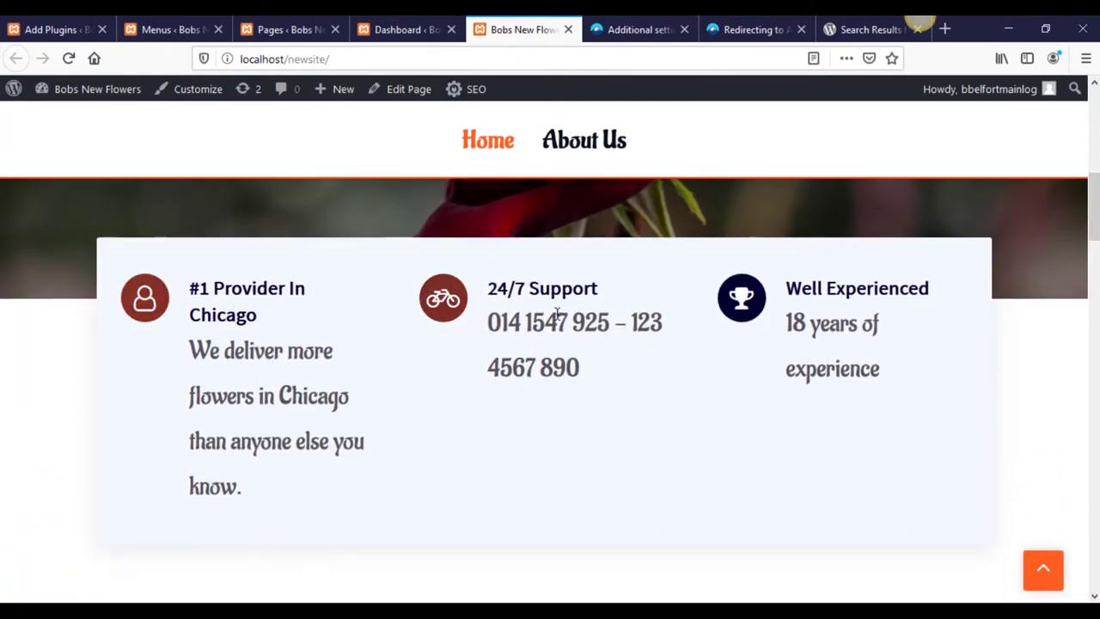
pyautogui.scroll(-7, 1098, 318)
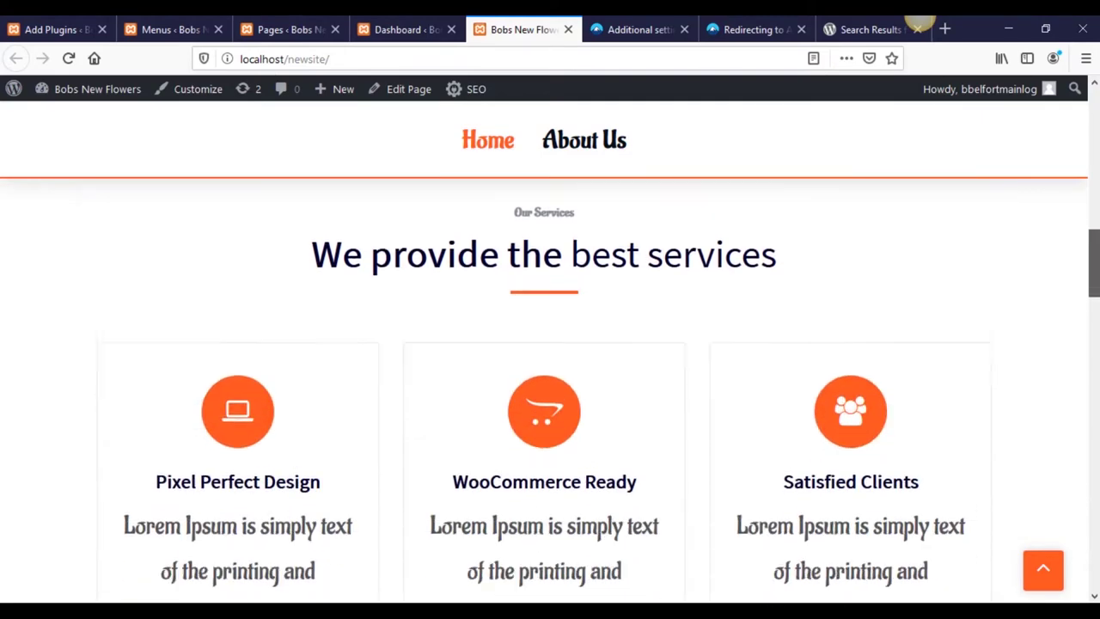
pyautogui.scroll(-15, 1097, 344)
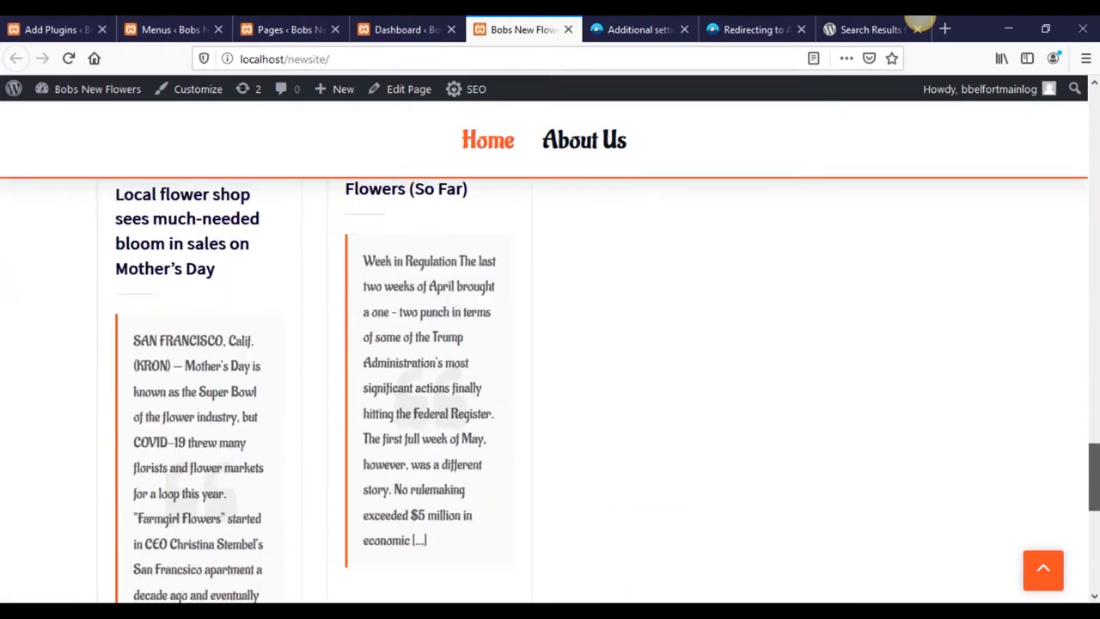
pyautogui.scroll(10, 1097, 344)
pyautogui.scroll(-3, 1093, 387)
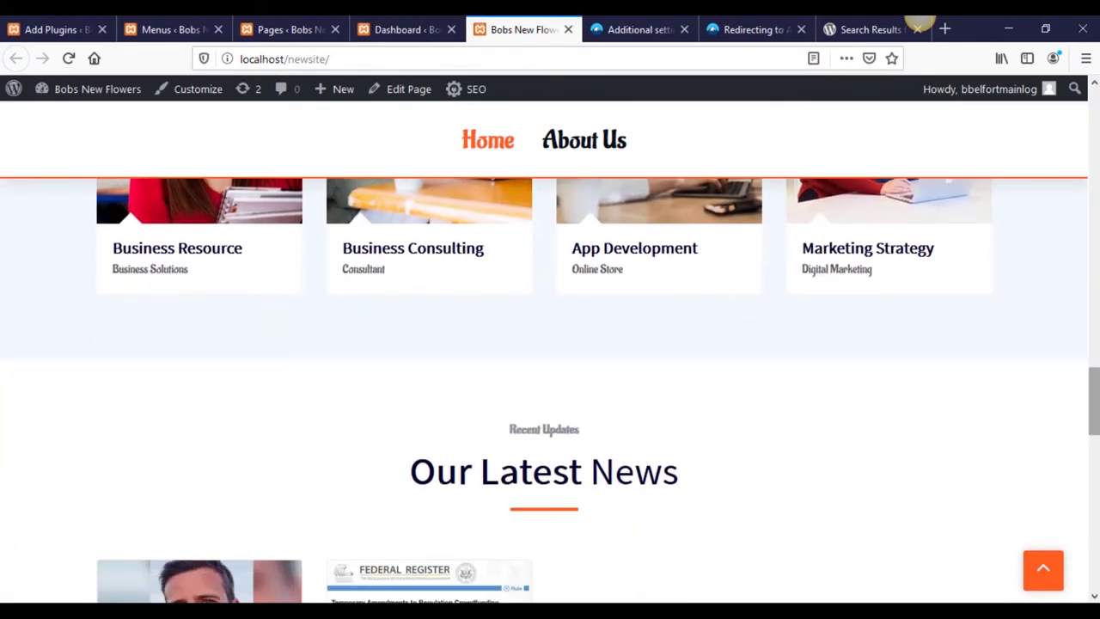
pyautogui.scroll(-5, 1093, 404)
pyautogui.scroll(15, 1094, 387)
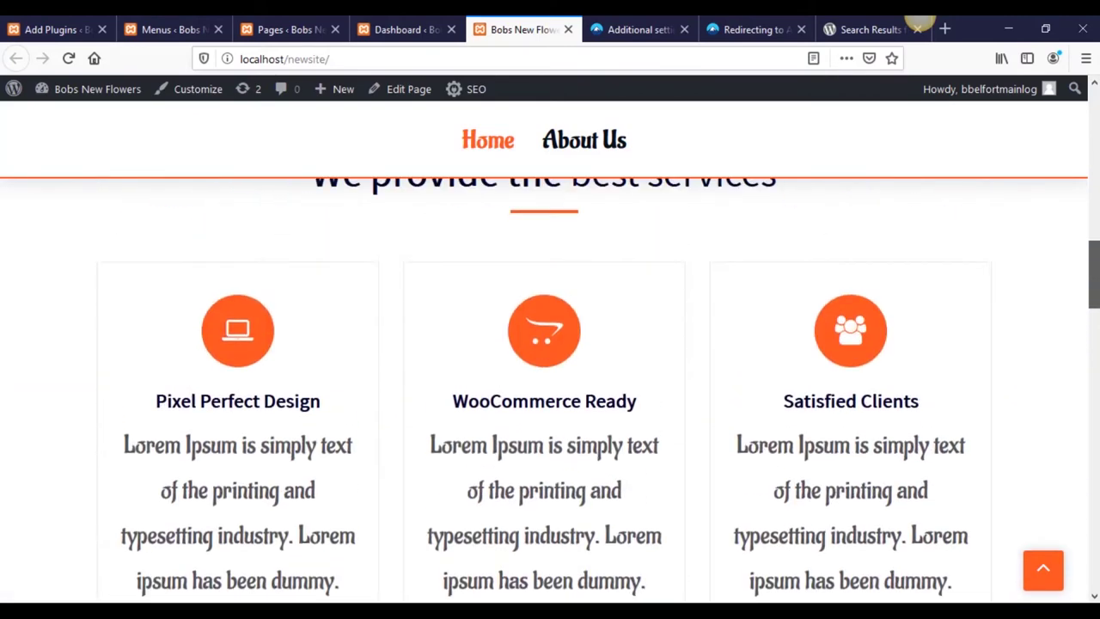
pyautogui.scroll(10, 550, 387)
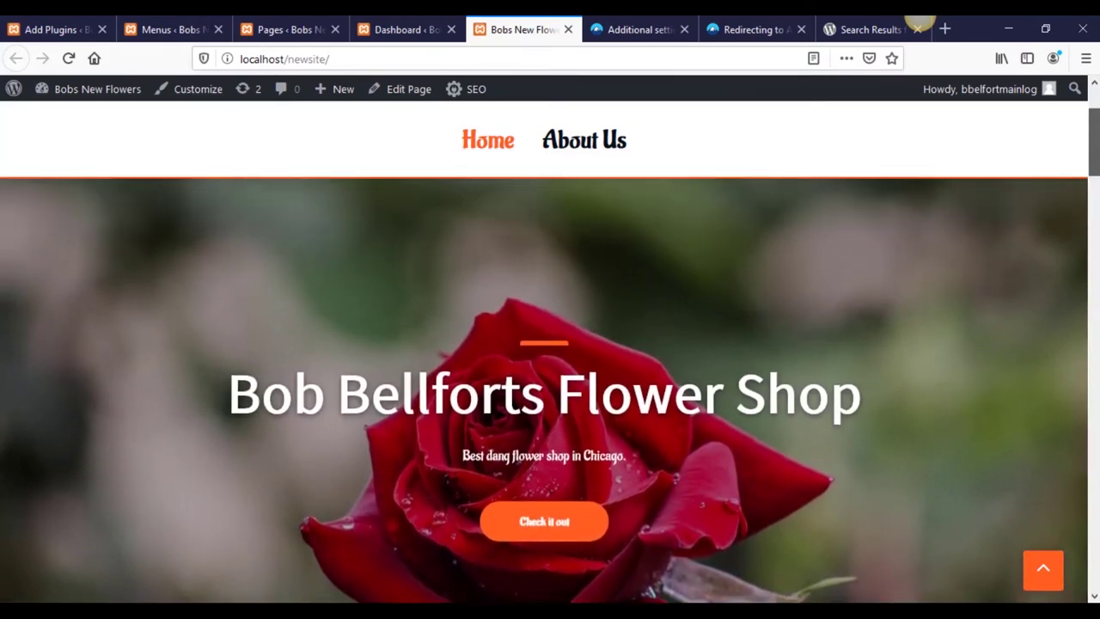
pyautogui.scroll(1, 665, 289)
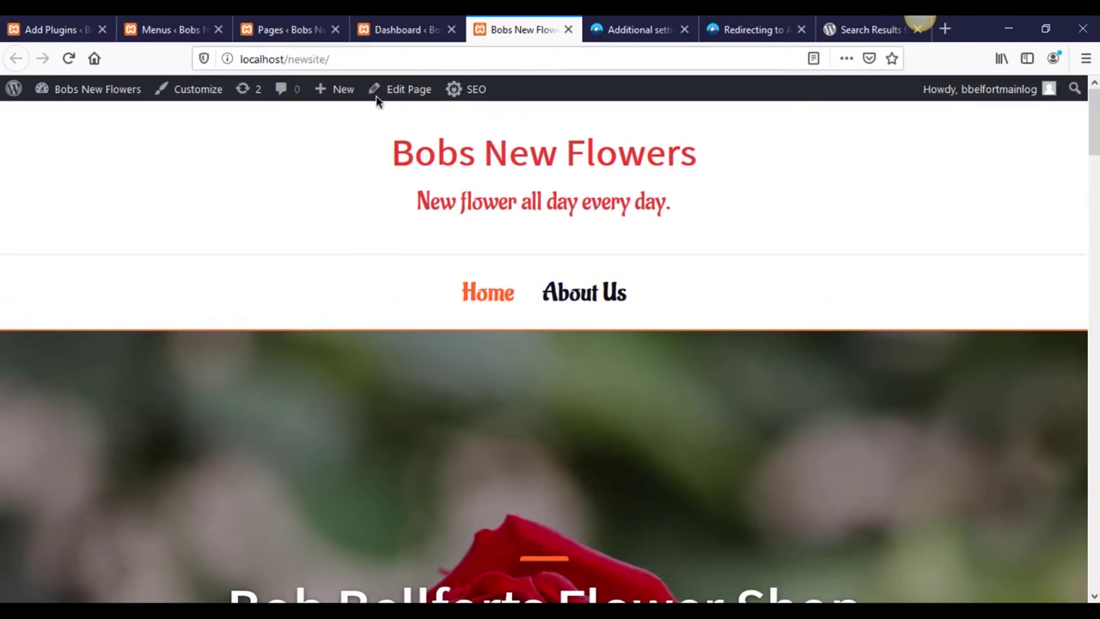
# Step: Return to the site's admin dashboard and open the list of contact forms
pyautogui.click(69, 26)
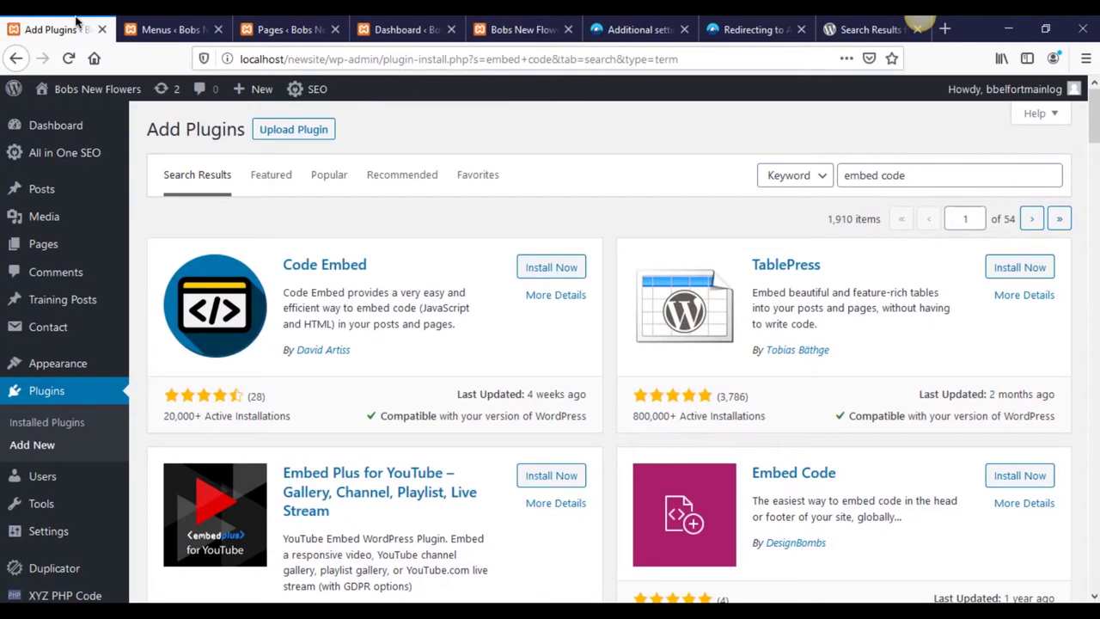
pyautogui.click(176, 25)
pyautogui.click(293, 19)
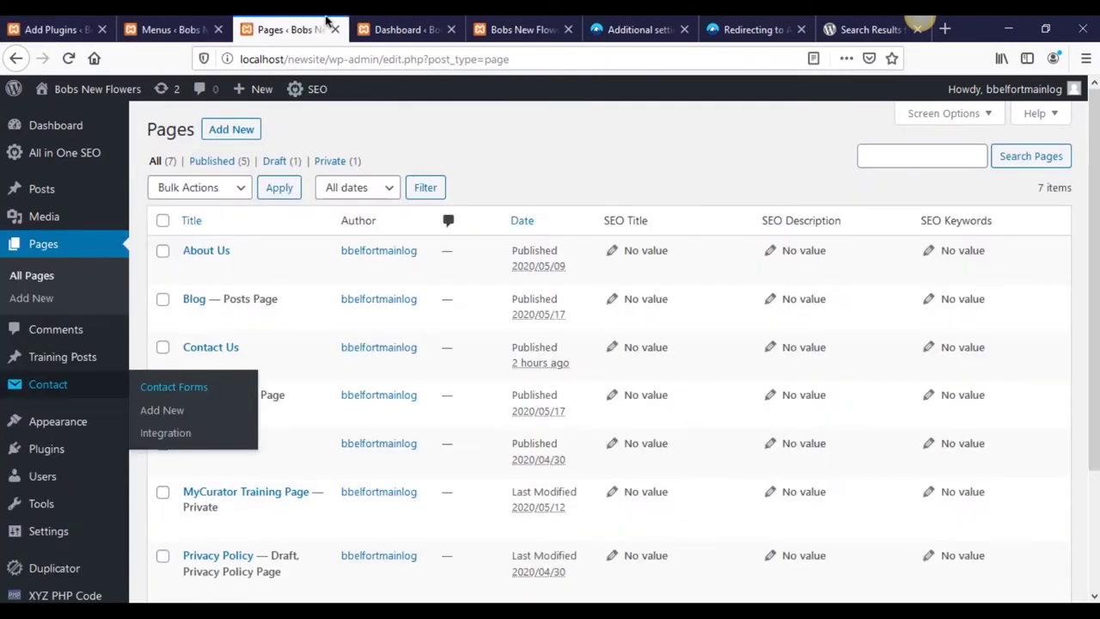
pyautogui.click(373, 21)
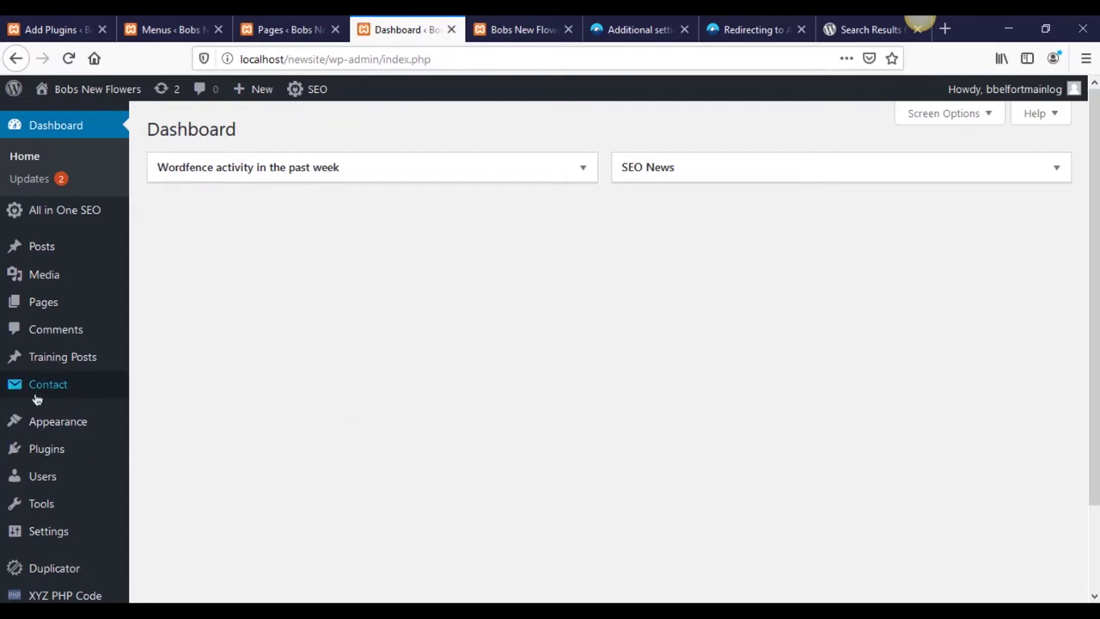
pyautogui.moveTo(75, 392)
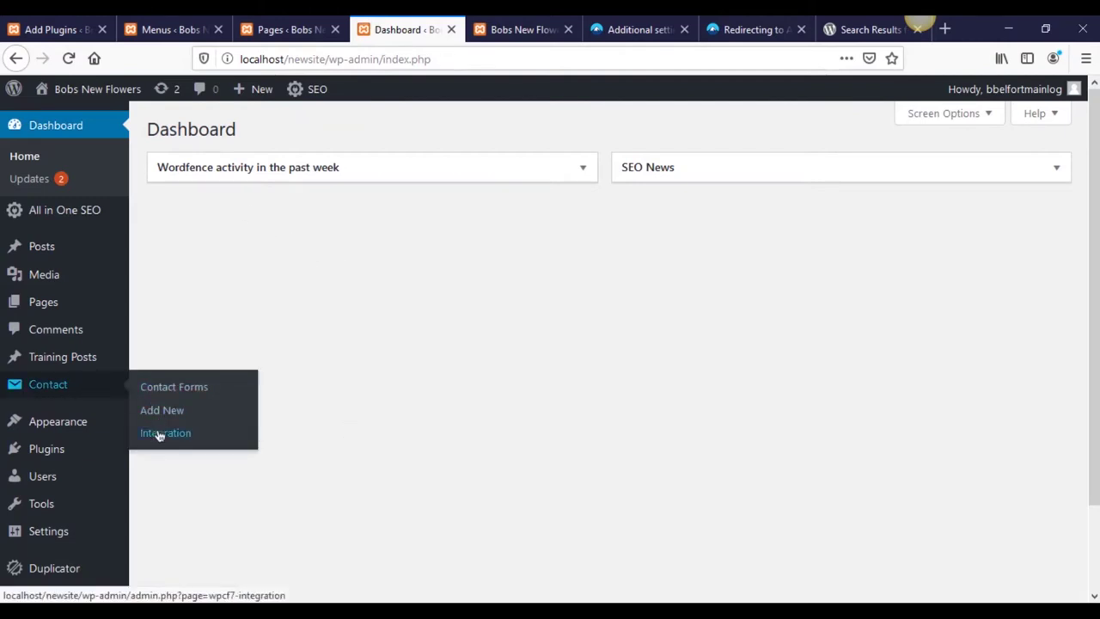
pyautogui.click(172, 392)
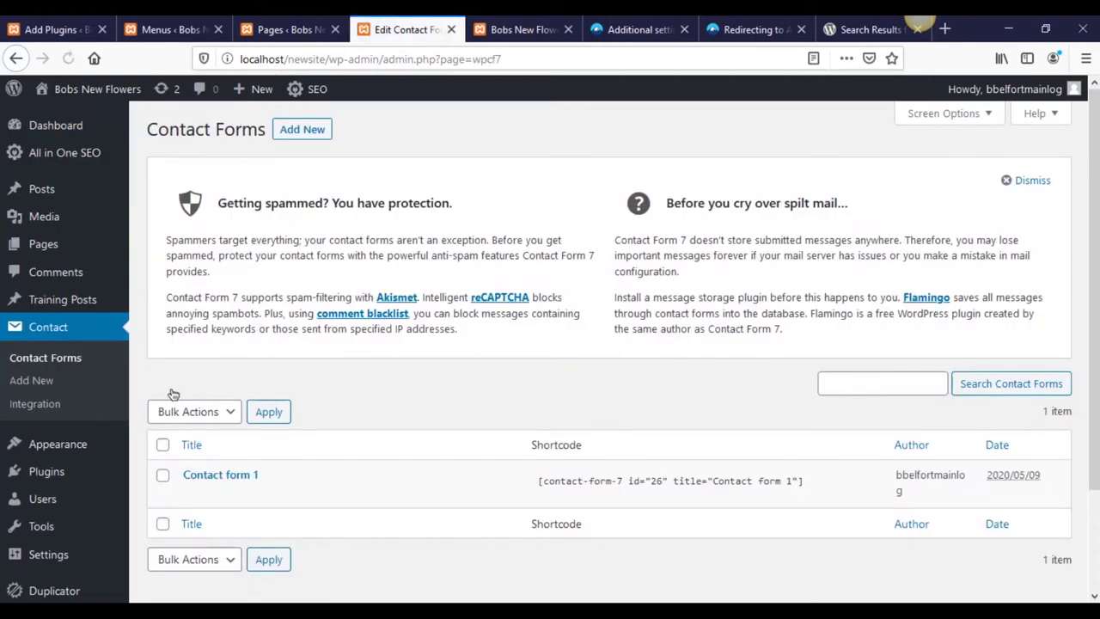
# Step: Copy the shortcode of Contact form 1 from the contact forms list
pyautogui.scroll(-3, 558, 483)
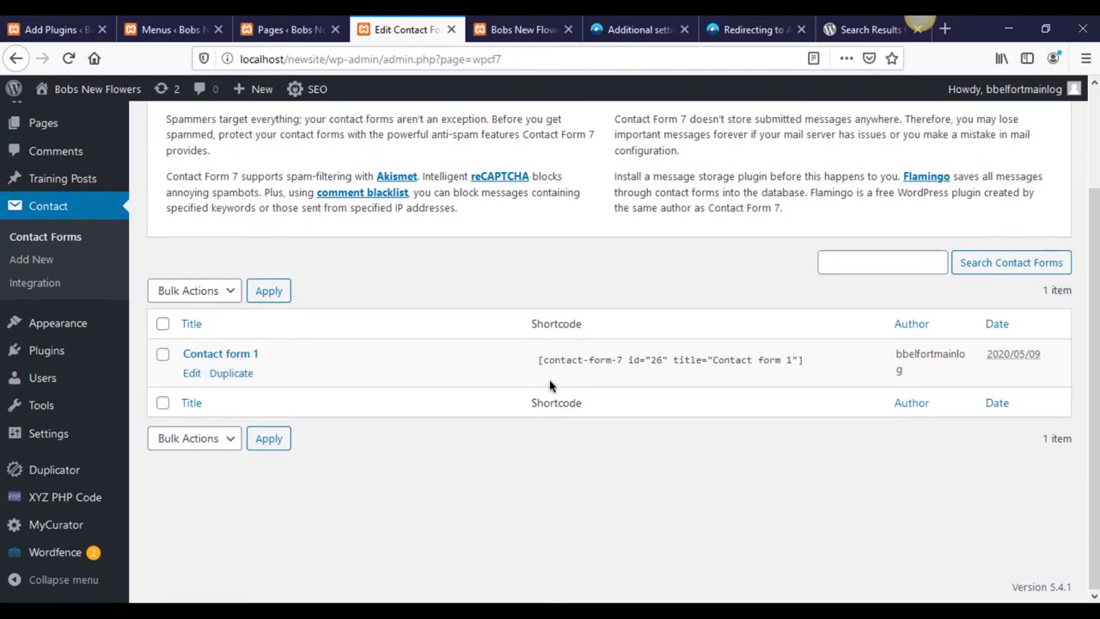
pyautogui.click(799, 359)
pyautogui.moveTo(797, 359); pyautogui.dragTo(554, 370)
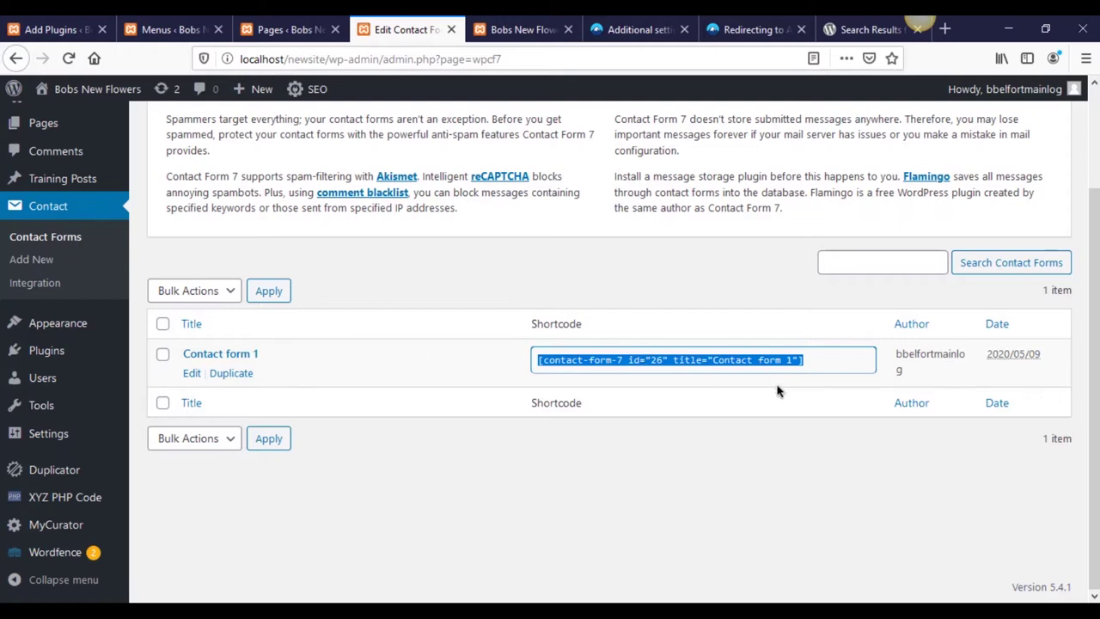
pyautogui.rightClick(565, 359)
pyautogui.click(616, 416)
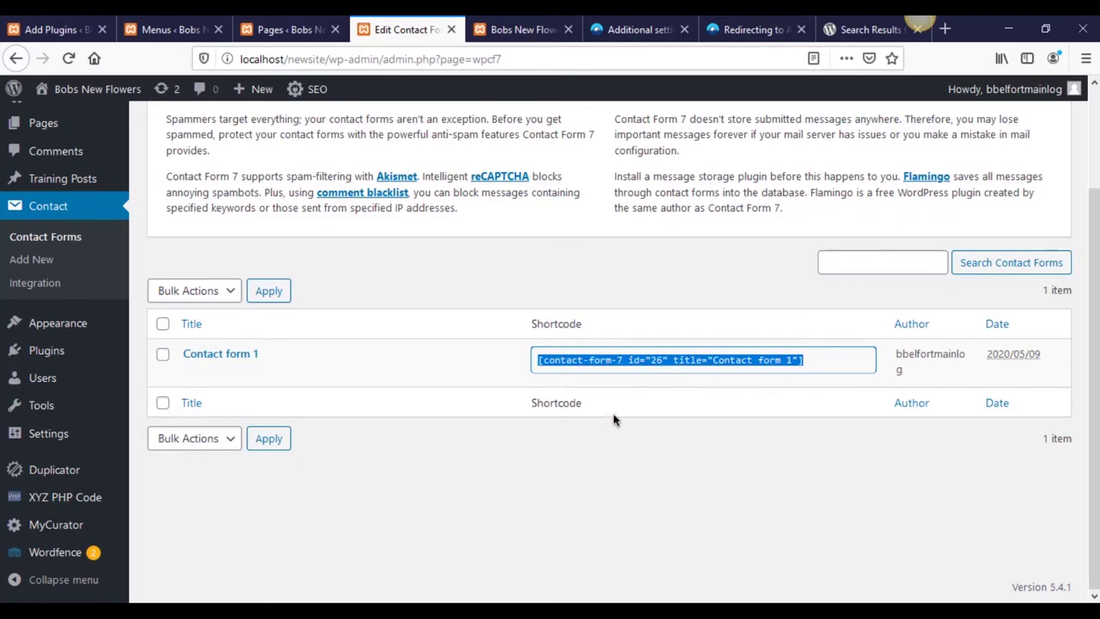
pyautogui.click(707, 393)
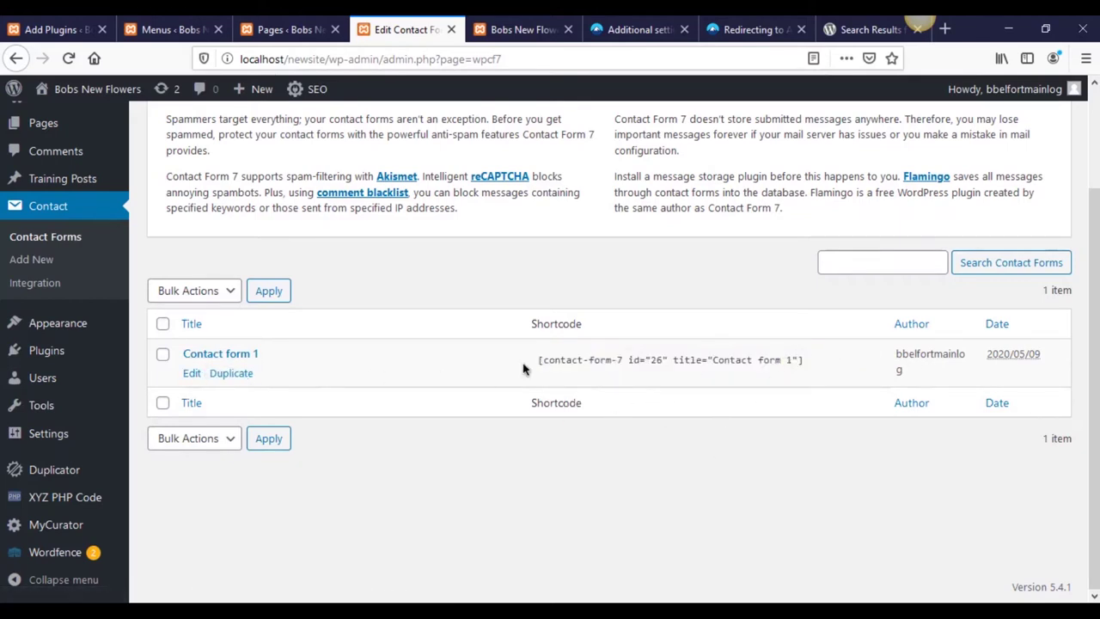
# Step: Open Contact form 1 for editing and review its form template and the available field tag types
pyautogui.click(193, 377)
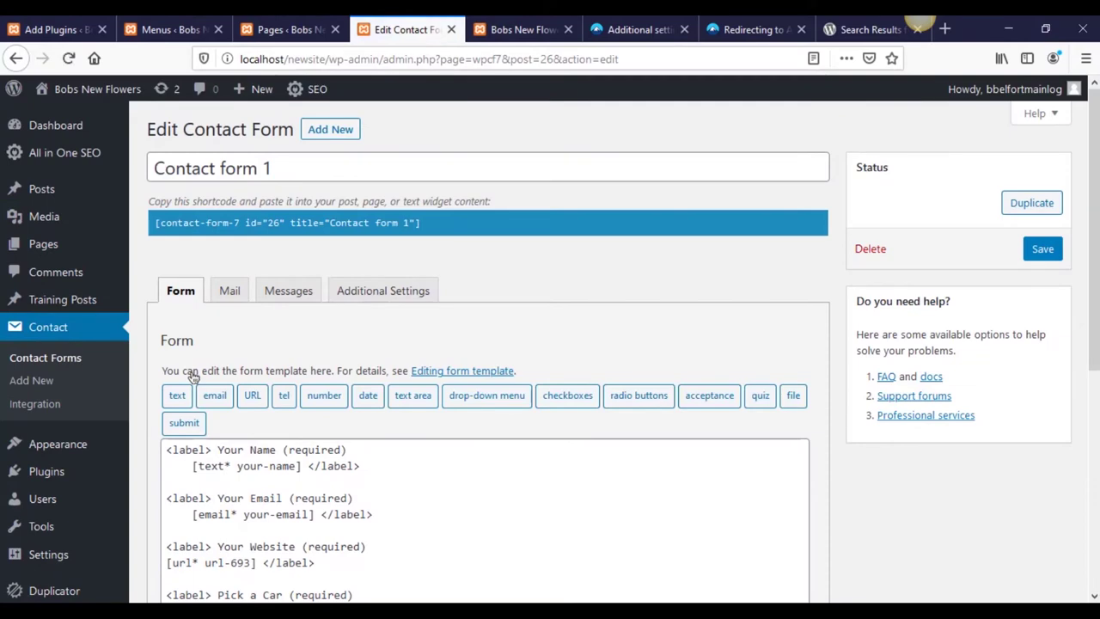
pyautogui.scroll(-5, 822, 327)
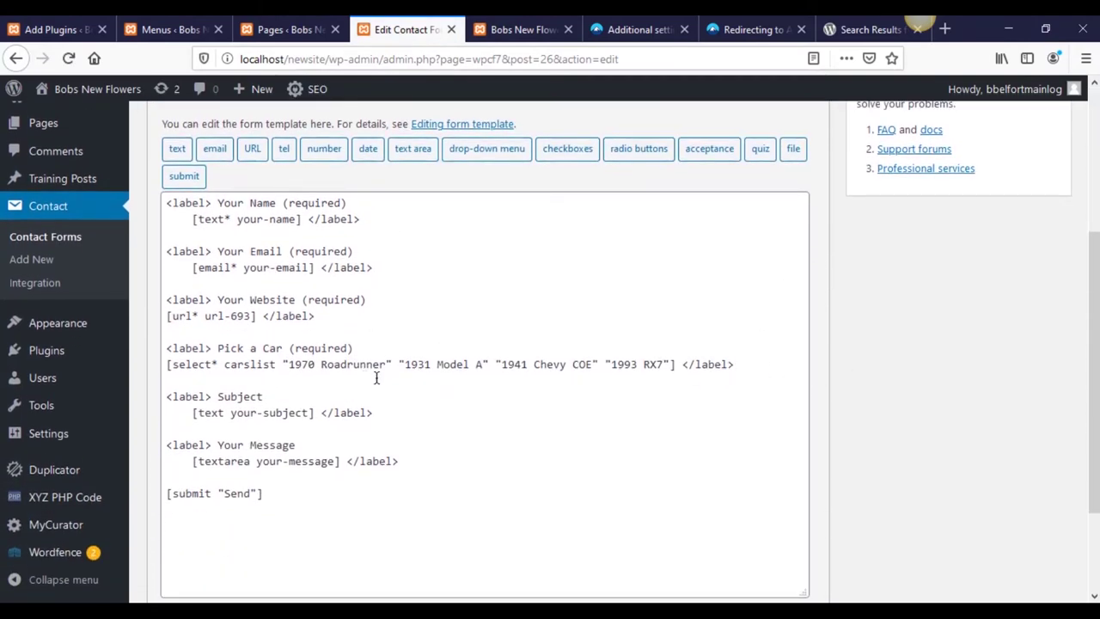
pyautogui.scroll(5, 838, 357)
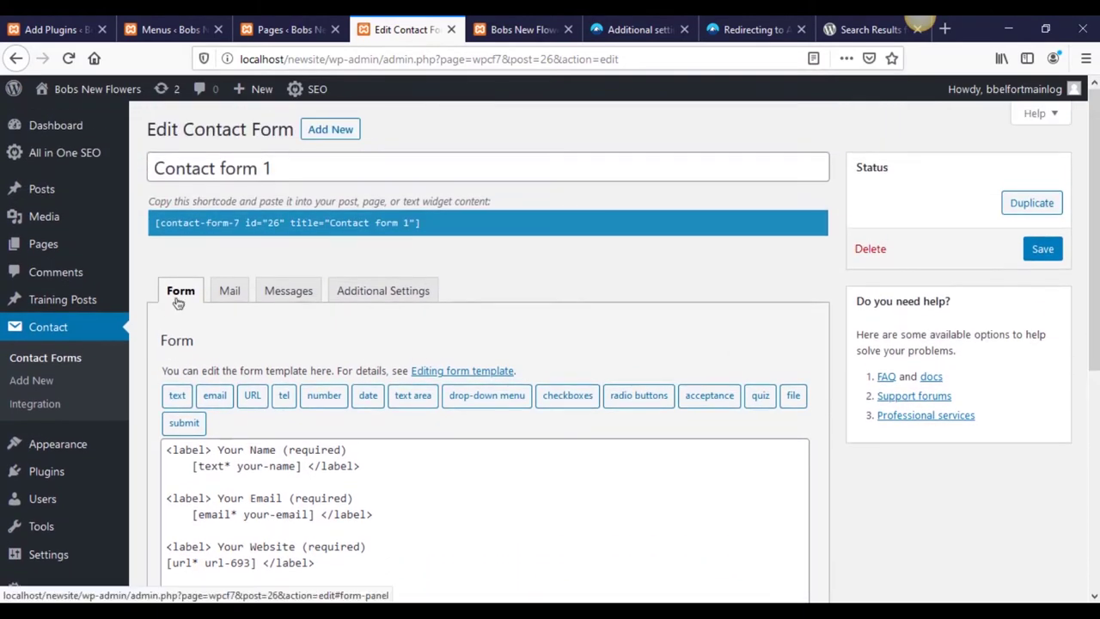
pyautogui.scroll(-5, 179, 297)
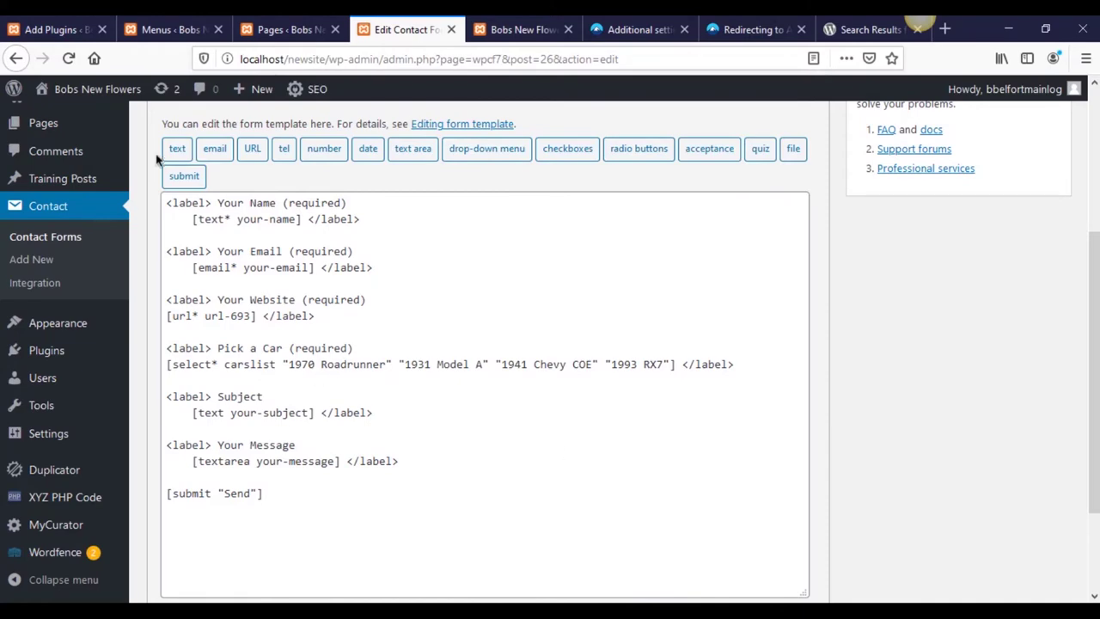
pyautogui.scroll(3, 820, 397)
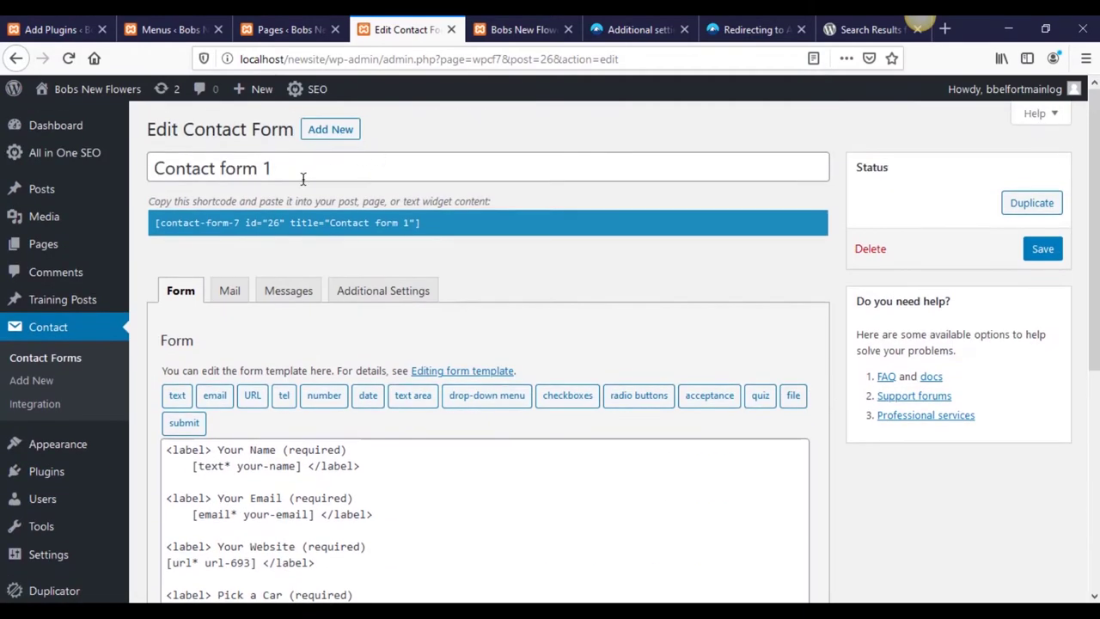
pyautogui.scroll(-1, 356, 314)
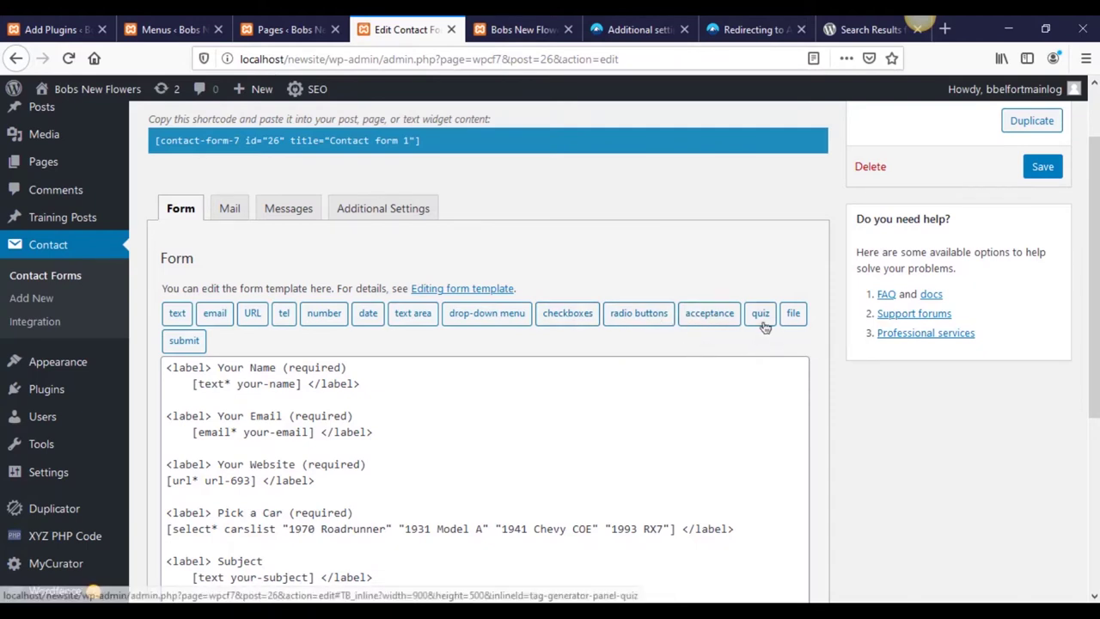
pyautogui.scroll(-3, 355, 361)
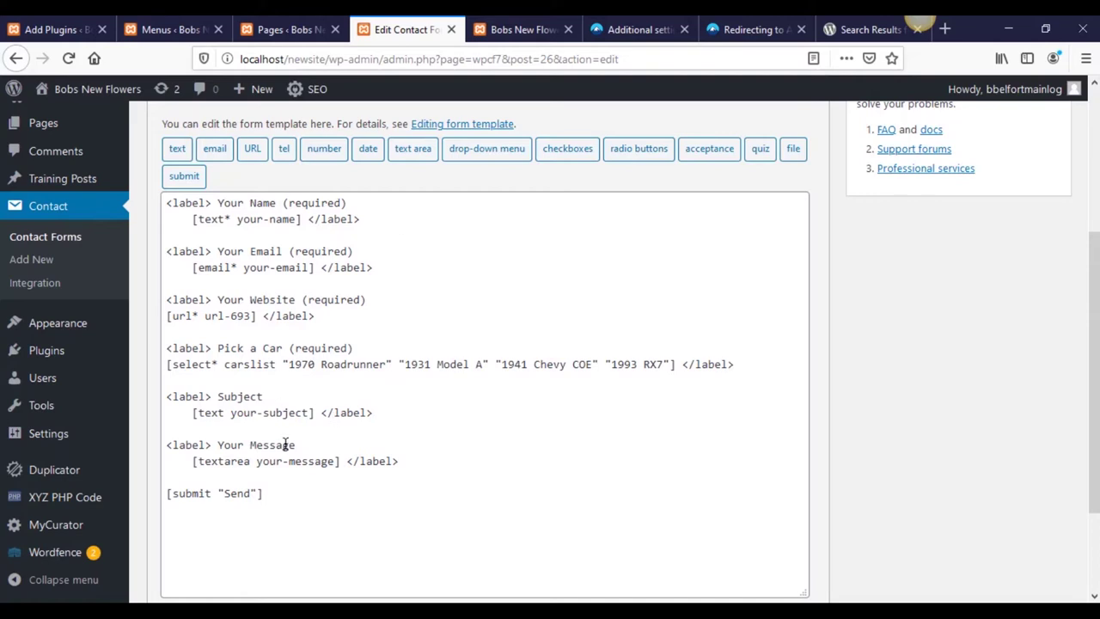
# Step: Examine the text tag under Your Name, then the required label and select tag for Pick a Car
pyautogui.click(220, 220)
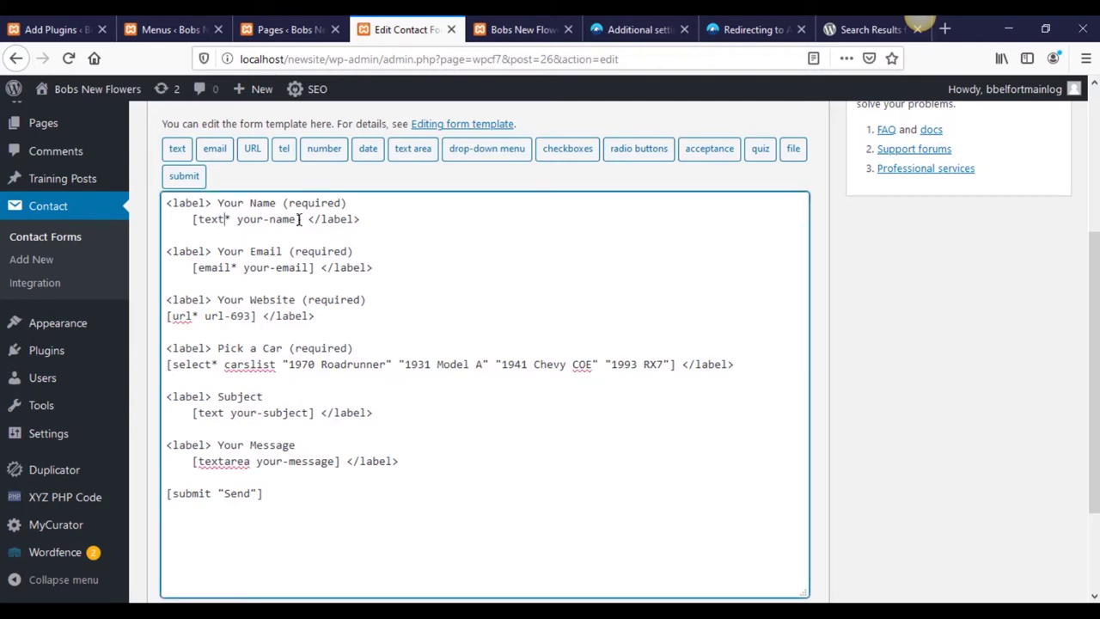
pyautogui.moveTo(301, 219); pyautogui.dragTo(190, 222)
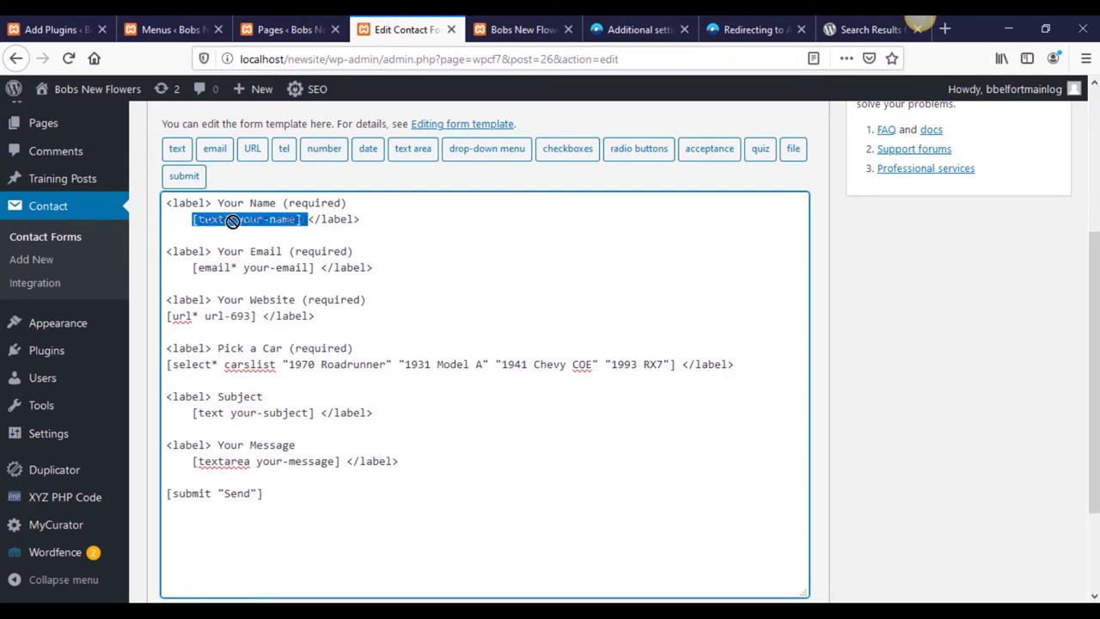
pyautogui.click(226, 219)
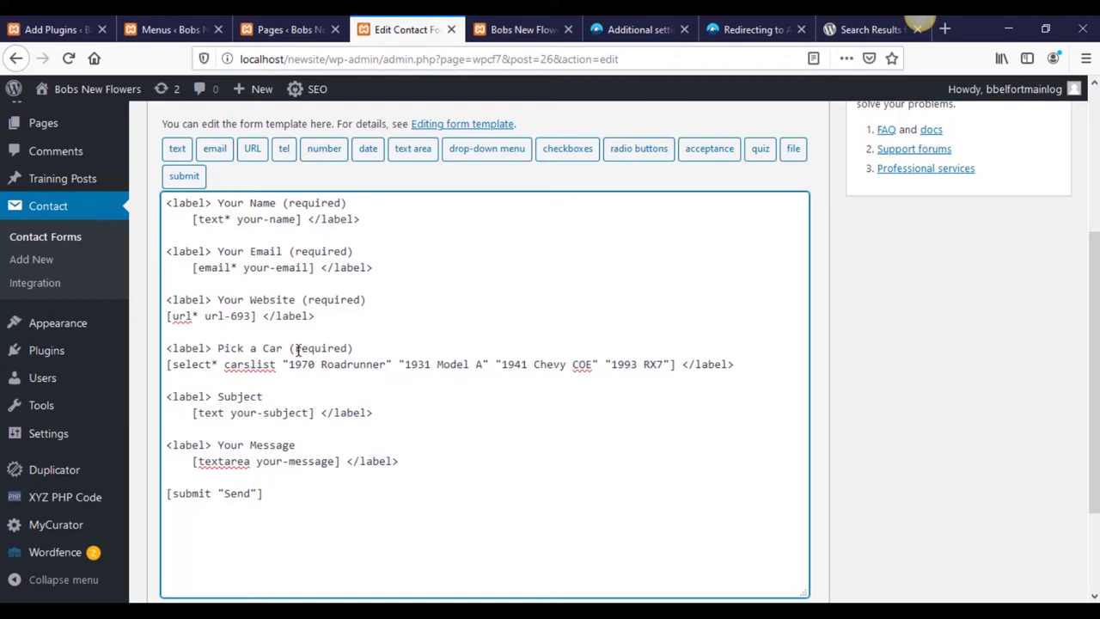
pyautogui.moveTo(291, 349); pyautogui.dragTo(355, 349)
pyautogui.click(354, 348)
pyautogui.moveTo(217, 364); pyautogui.dragTo(169, 367)
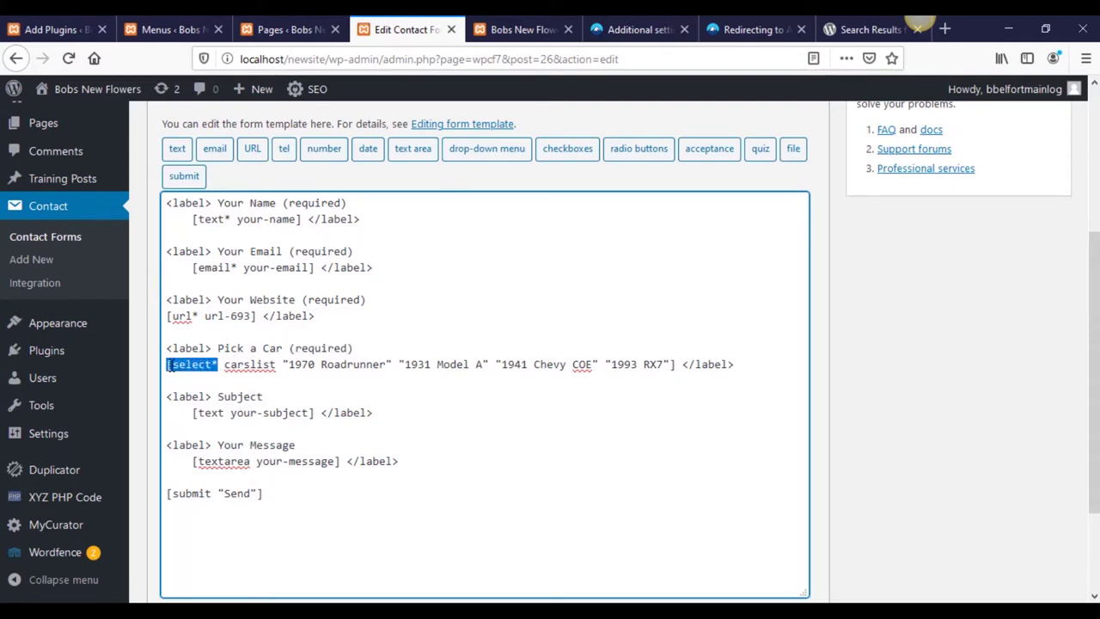
pyautogui.click(213, 364)
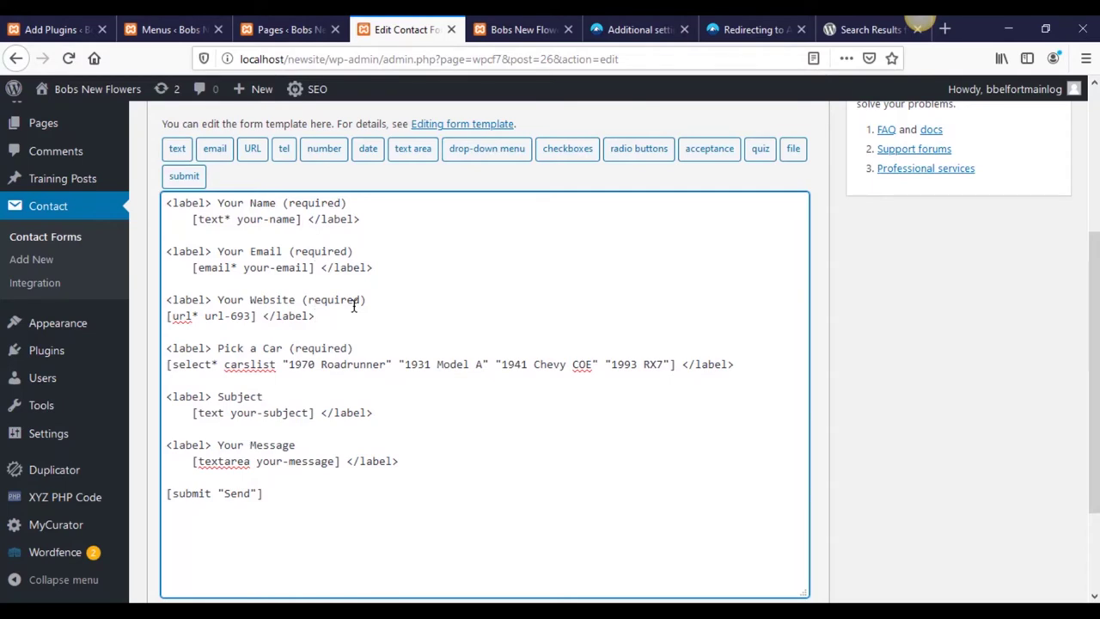
# Step: Insert a required text tag named movie on its own line between the Your Website and Pick a Car fields
pyautogui.press('Return')
pyautogui.press('Return')
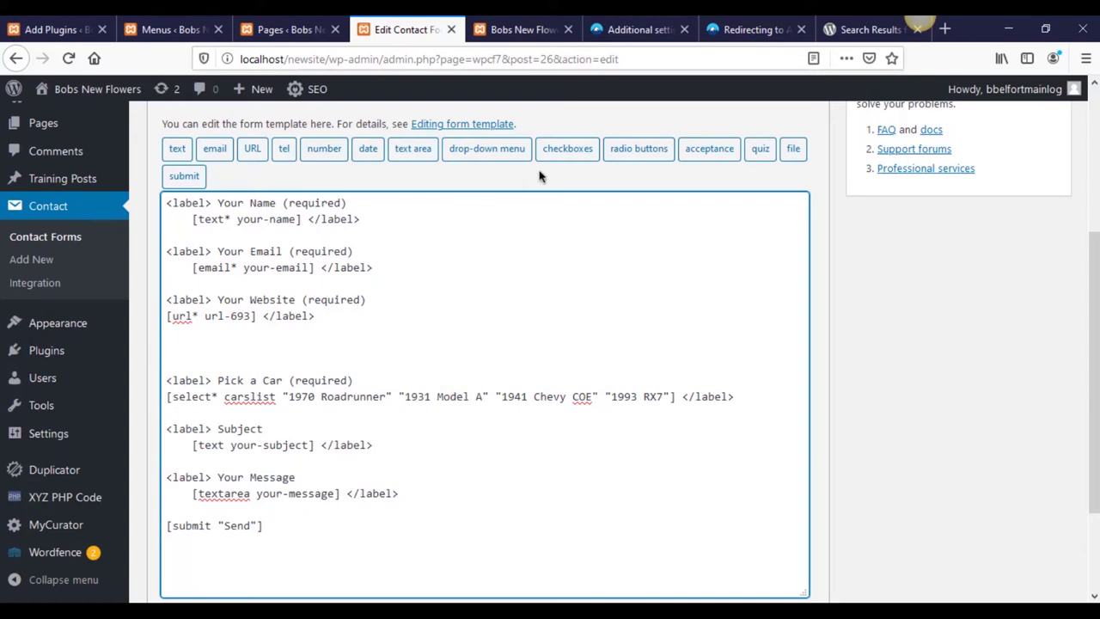
pyautogui.click(178, 152)
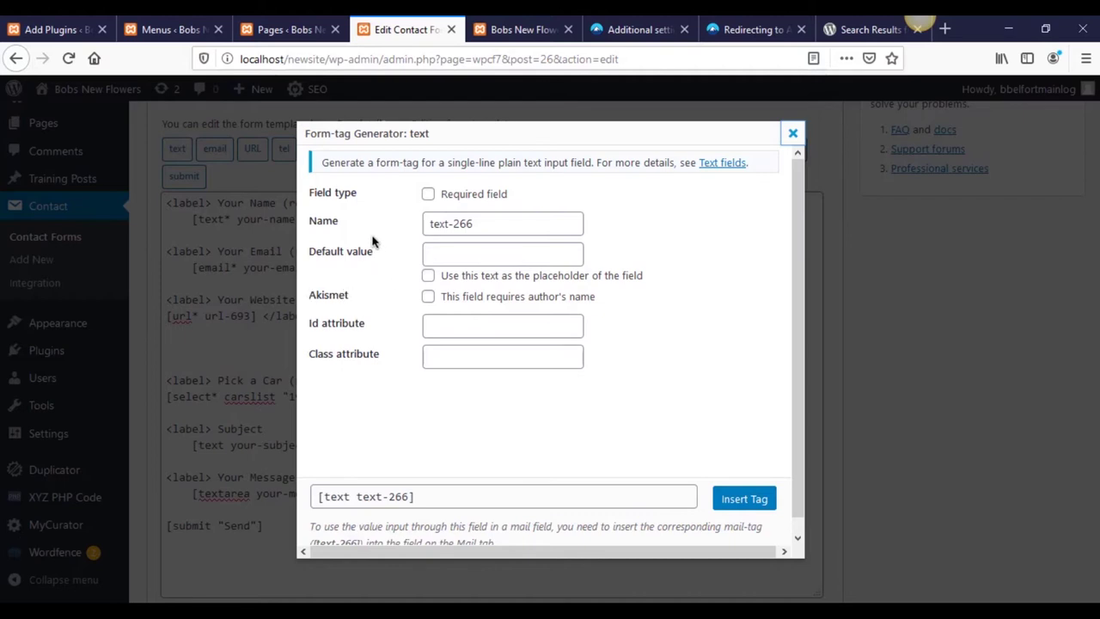
pyautogui.click(430, 196)
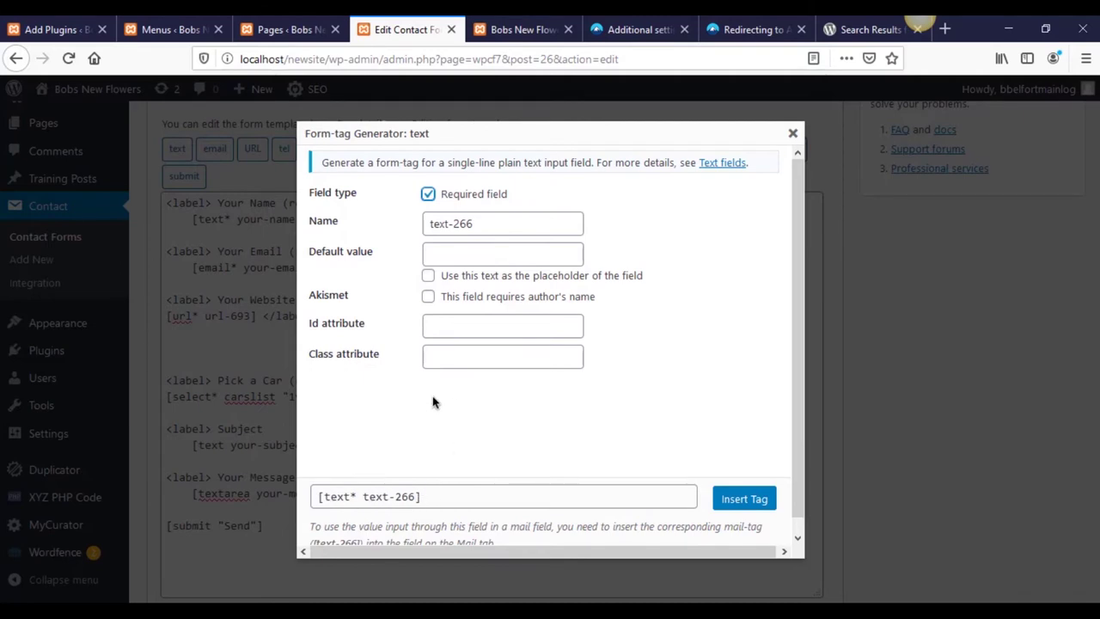
pyautogui.click(505, 225)
pyautogui.moveTo(430, 224); pyautogui.dragTo(596, 236)
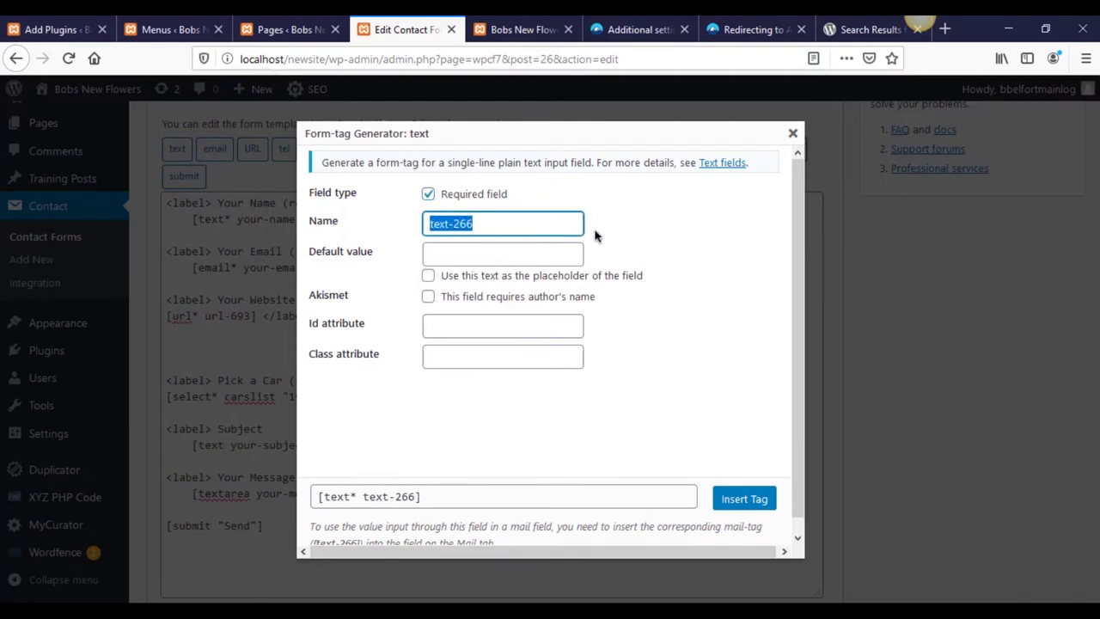
pyautogui.press('BackSpace')
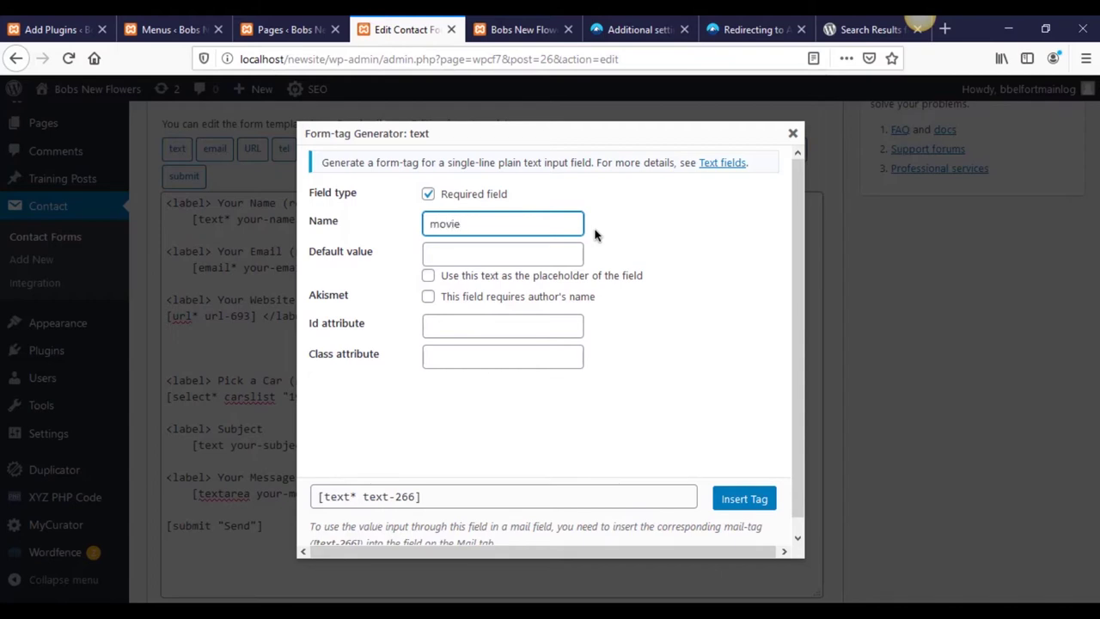
pyautogui.click(747, 334)
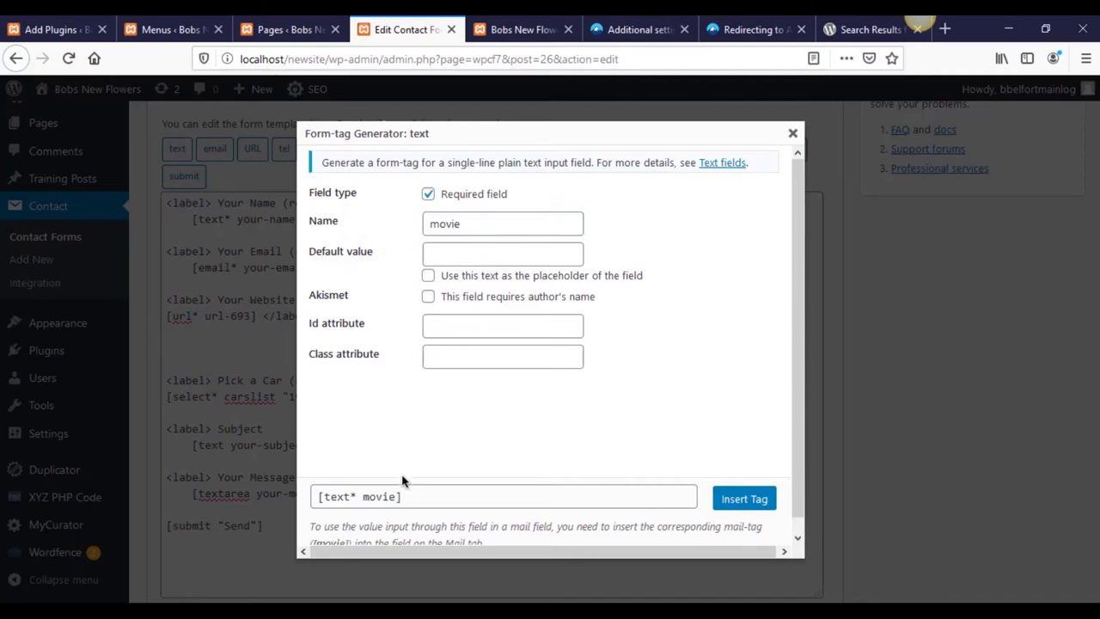
pyautogui.click(746, 499)
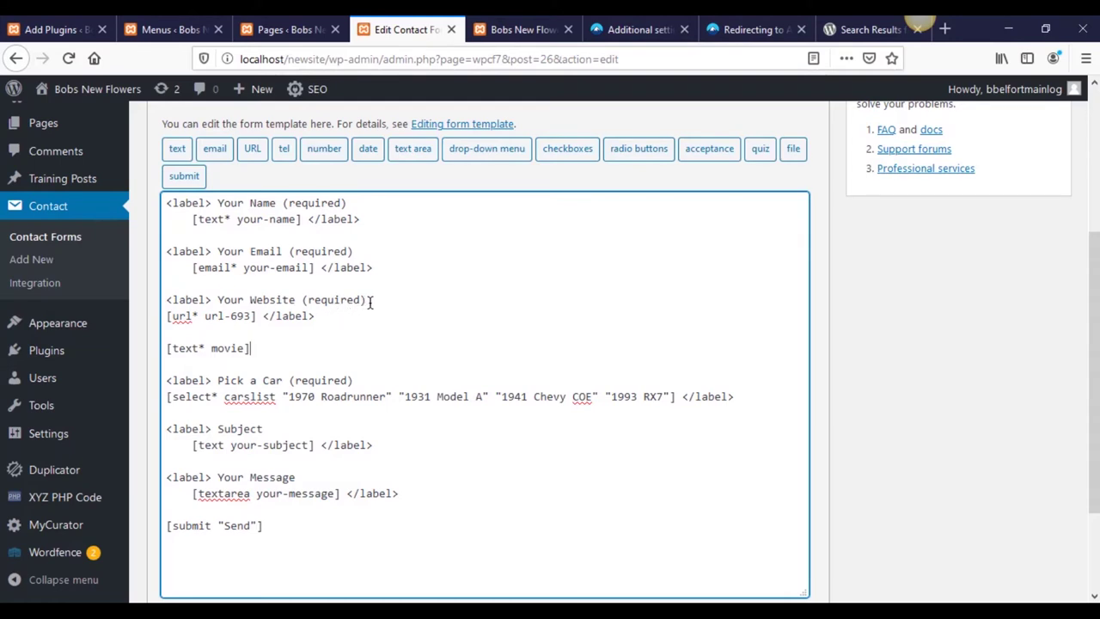
# Step: Copy the line "<label> Your Website (required)" onto a new line directly above the movie text tag
pyautogui.moveTo(366, 300); pyautogui.dragTo(156, 300)
pyautogui.hotkey('ctrl', 'c')
pyautogui.click(233, 332)
pyautogui.press('Return')
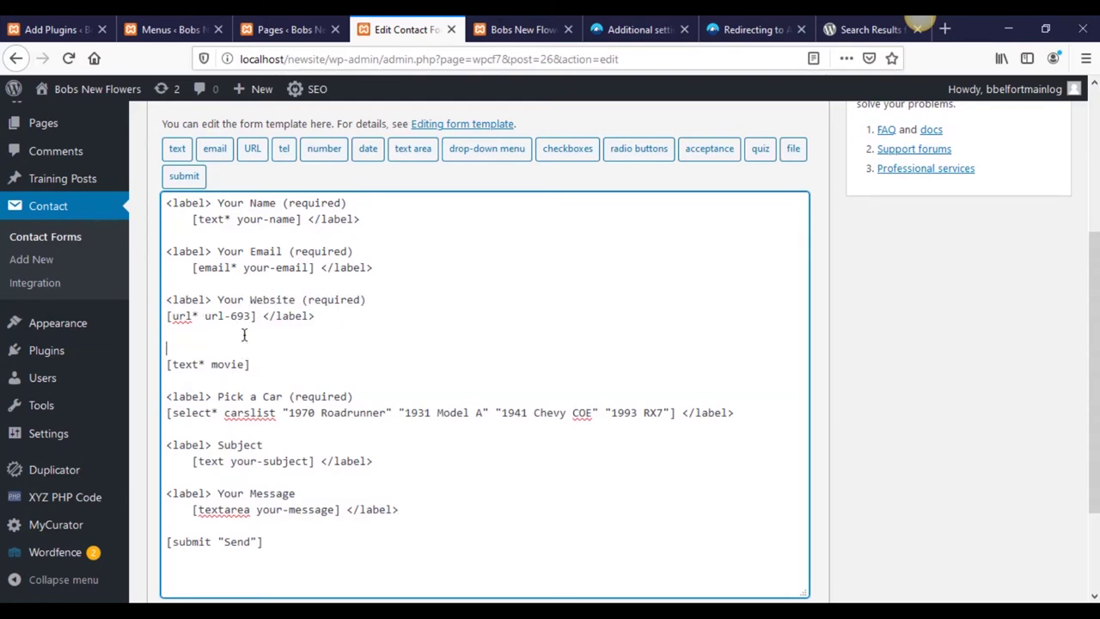
pyautogui.hotkey('ctrl', 'v')
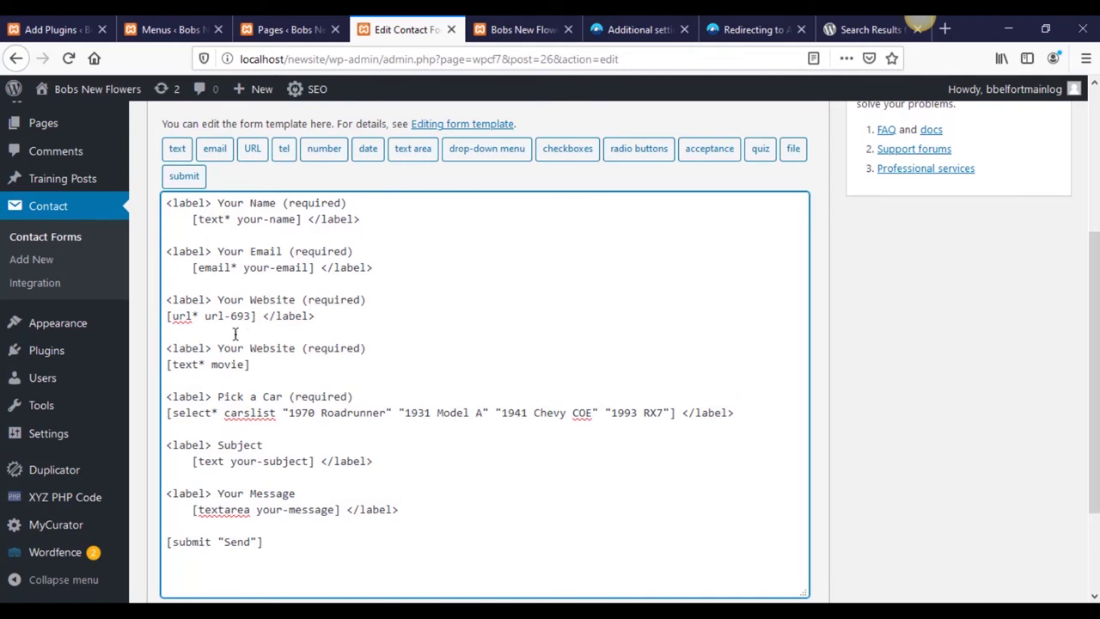
# Step: Examine the opening and closing label tags that enclose the Your Website field in the form template
pyautogui.moveTo(210, 299); pyautogui.dragTo(163, 299)
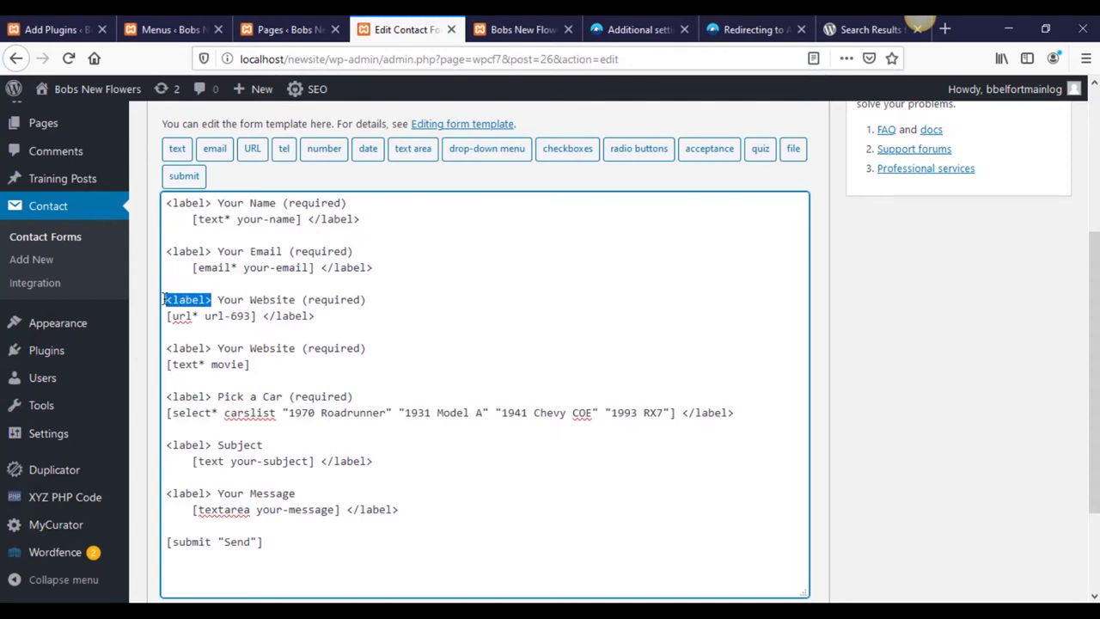
pyautogui.moveTo(263, 315); pyautogui.dragTo(316, 315)
pyautogui.click(271, 318)
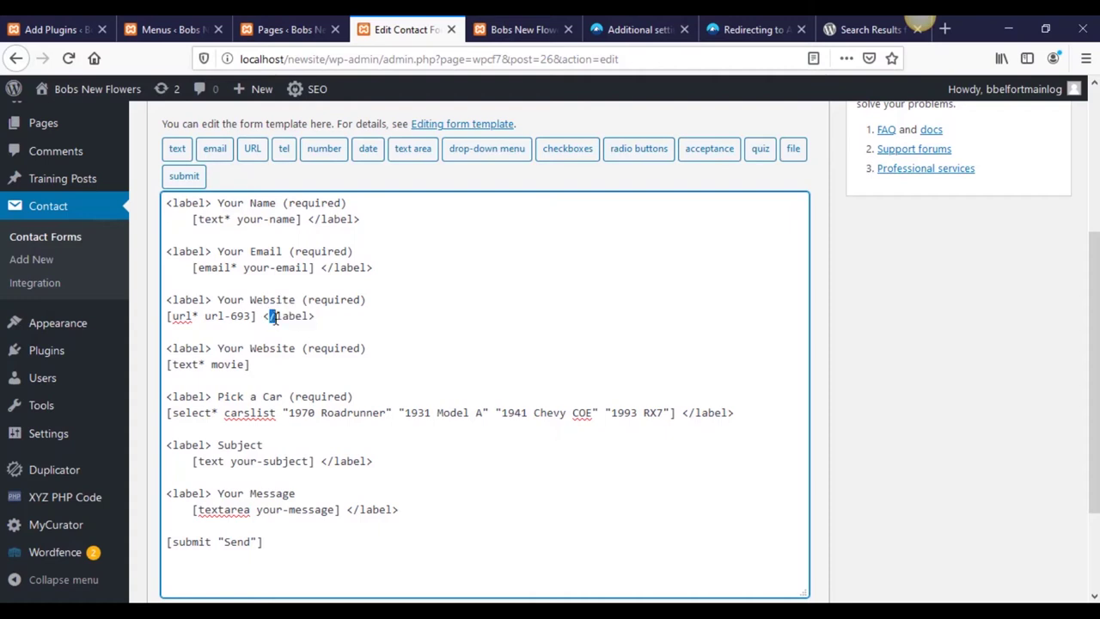
pyautogui.doubleClick(287, 316)
pyautogui.doubleClick(196, 300)
pyautogui.doubleClick(287, 316)
pyautogui.click(529, 29)
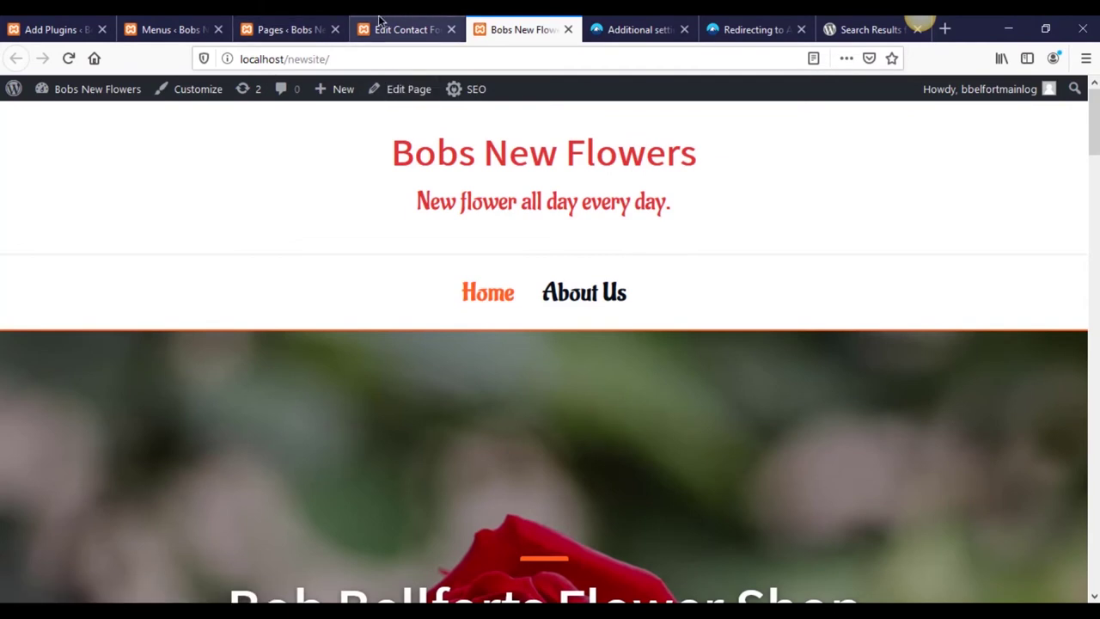
pyautogui.click(406, 26)
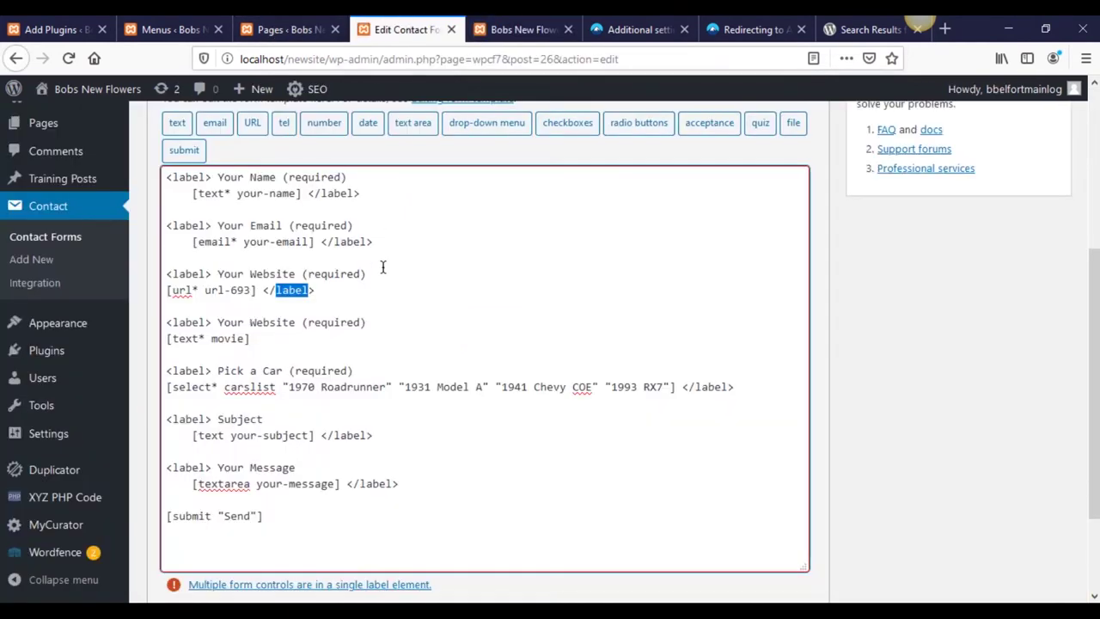
# Step: Close the movie field with </label> and change its label text to Favorite Movie, keeping (required)
pyautogui.click(364, 289)
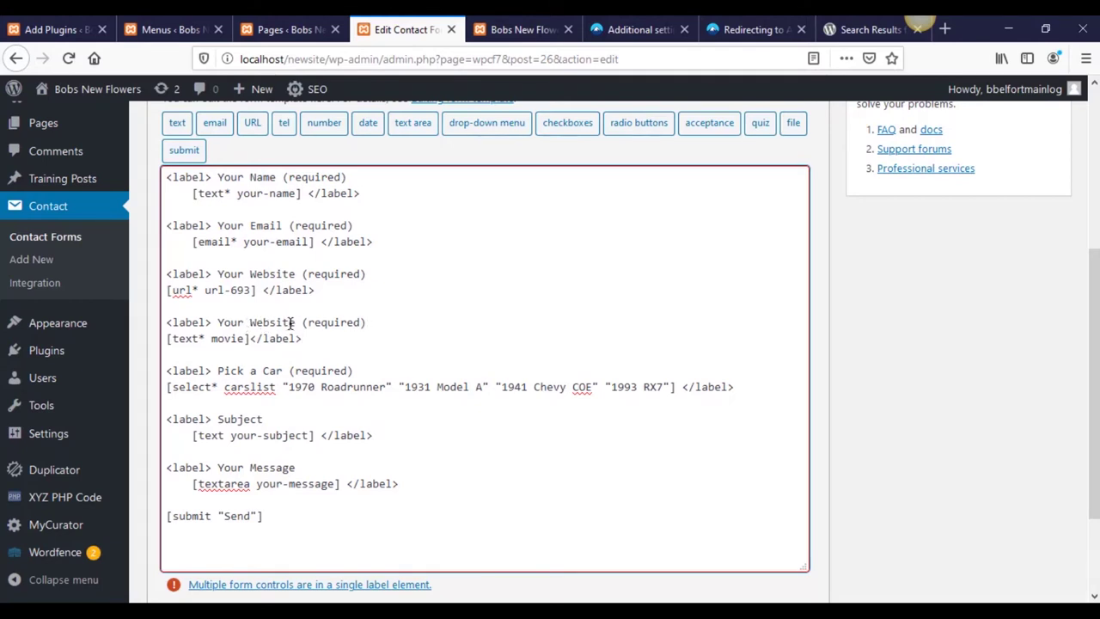
pyautogui.doubleClick(275, 322)
pyautogui.moveTo(250, 318); pyautogui.dragTo(222, 319)
pyautogui.write('Favorite Movie')
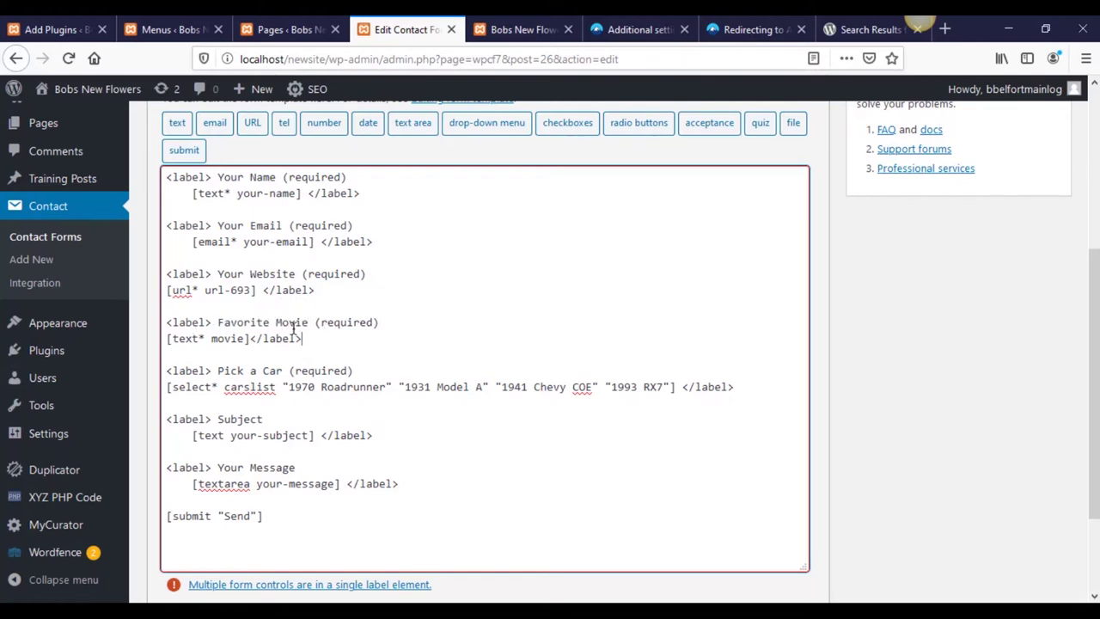
# Step: Save the edited contact form
pyautogui.scroll(-1, 245, 516)
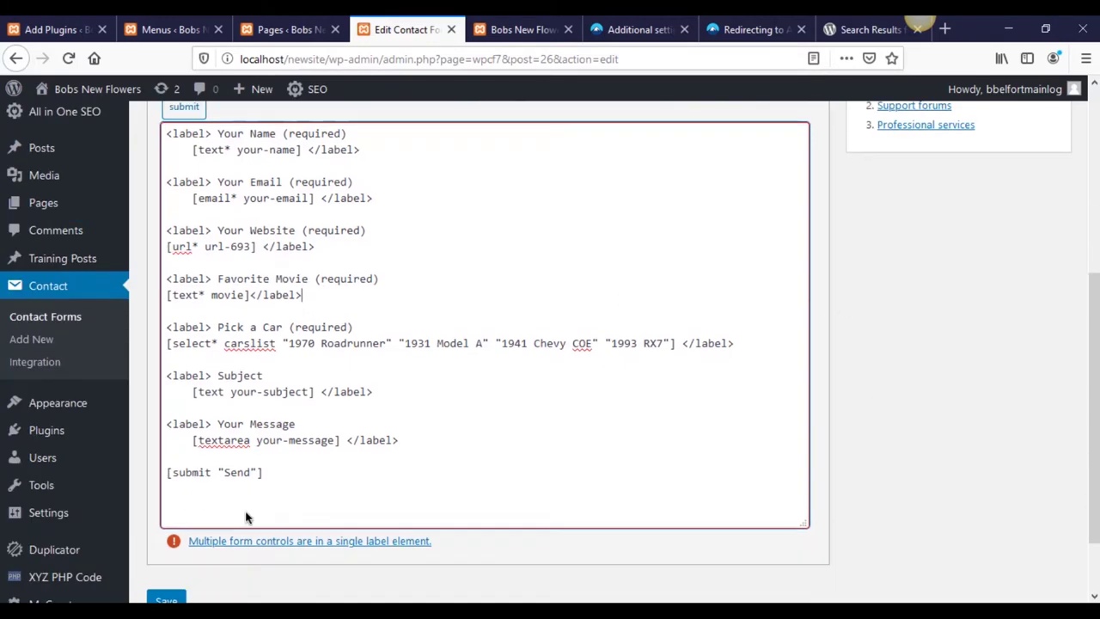
pyautogui.scroll(-2, 242, 519)
pyautogui.click(169, 520)
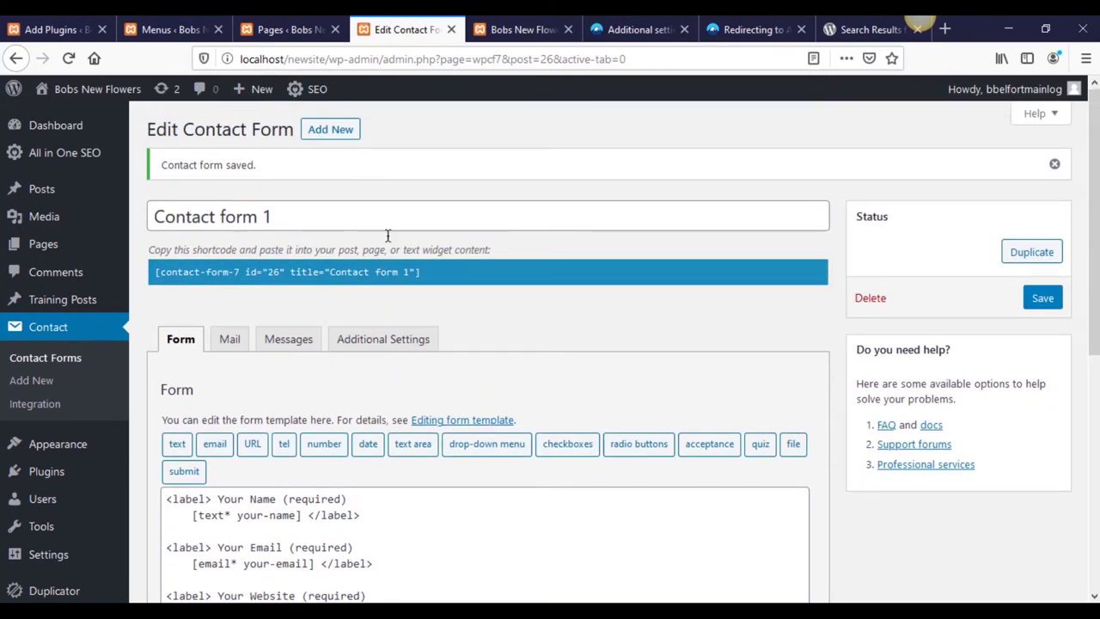
# Step: Go to the list of site pages and open the Contact Us page for editing
pyautogui.moveTo(99, 248)
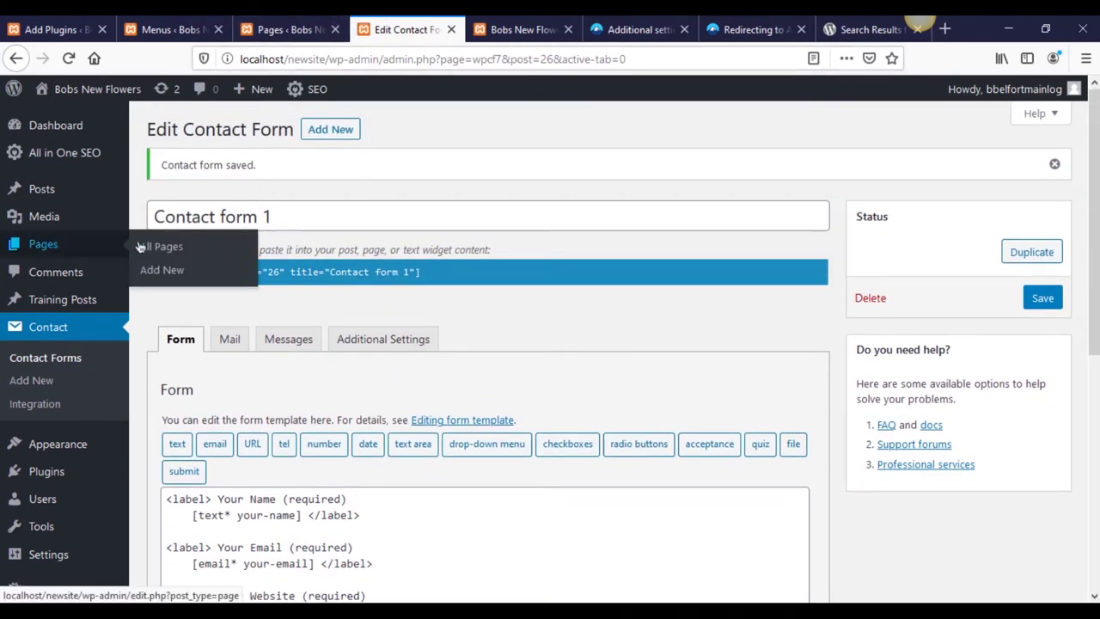
pyautogui.click(283, 30)
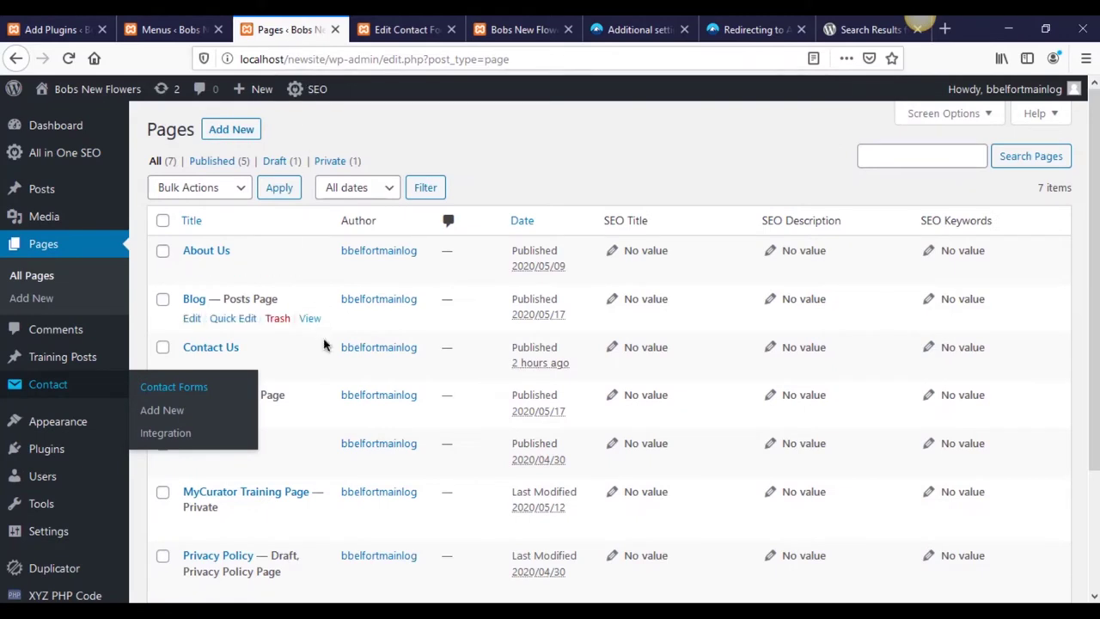
pyautogui.click(69, 279)
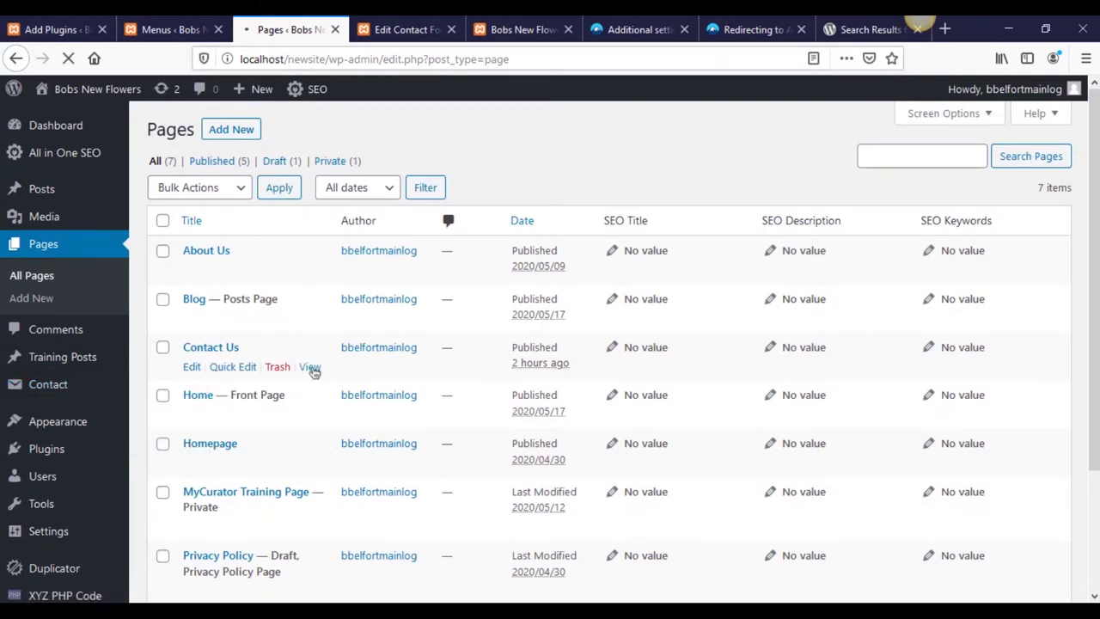
pyautogui.click(191, 369)
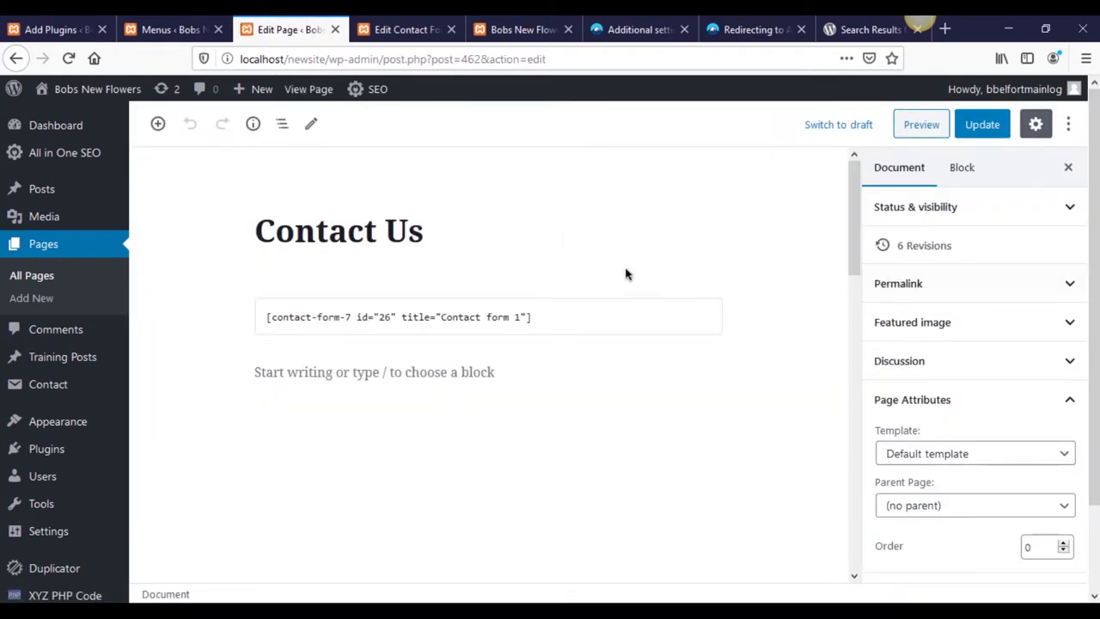
# Step: Check the Contact Us page's permalink at its title and the URL slug in the page settings
pyautogui.click(510, 239)
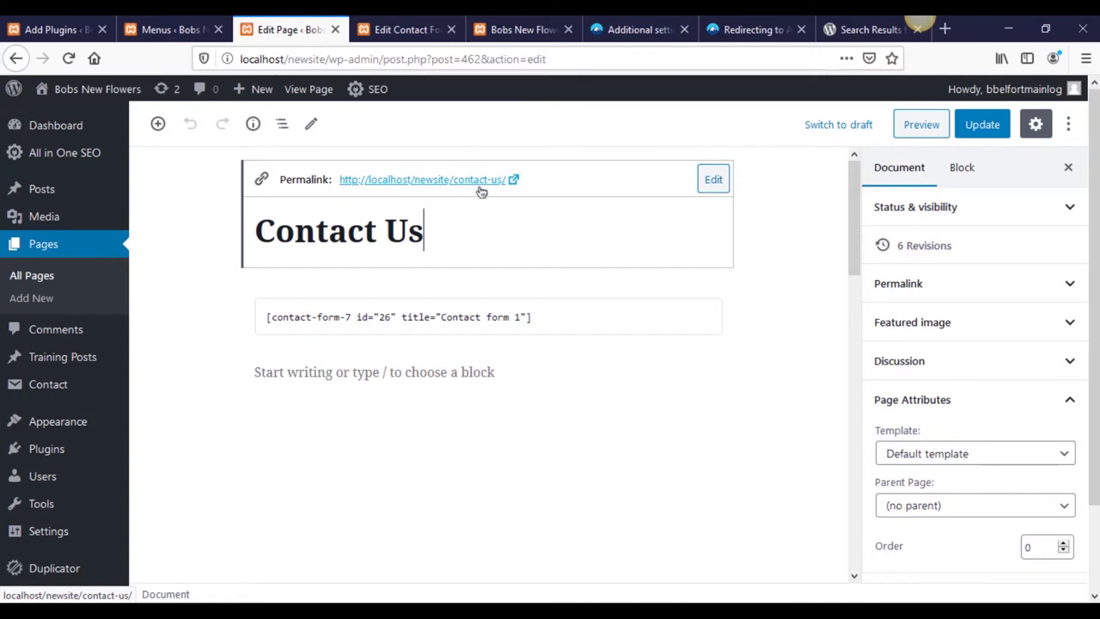
pyautogui.click(773, 408)
pyautogui.click(569, 243)
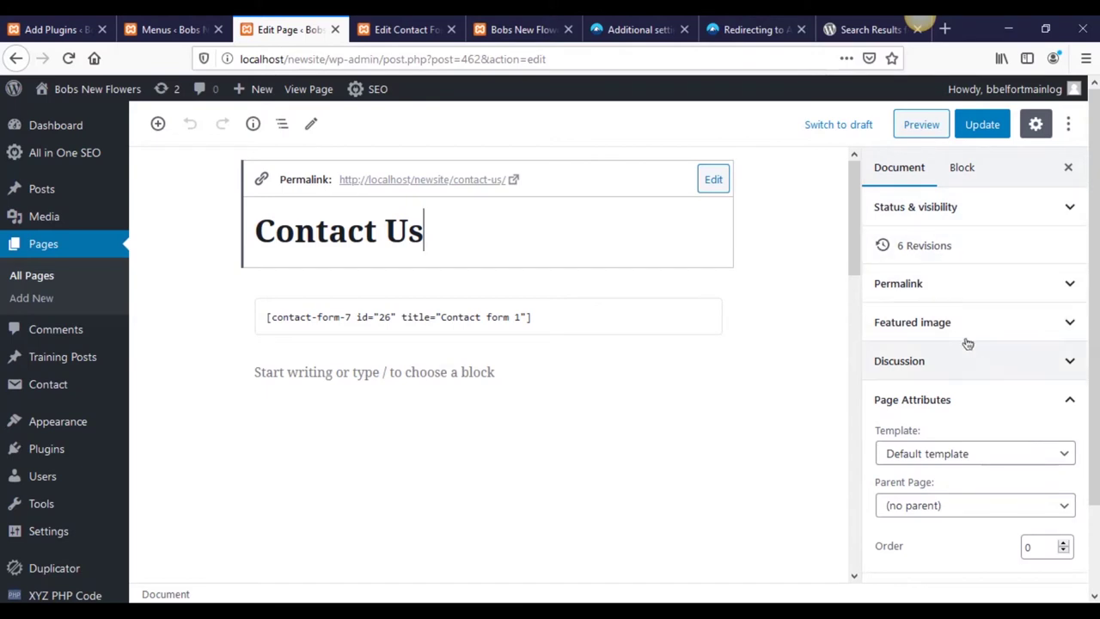
pyautogui.click(947, 292)
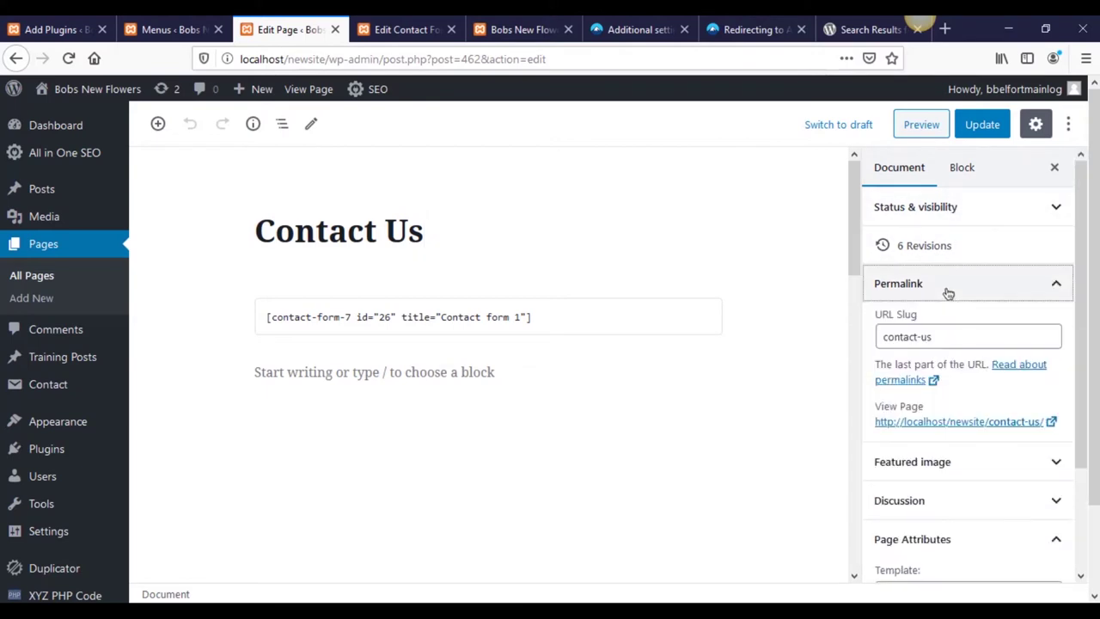
pyautogui.click(956, 336)
pyautogui.click(988, 284)
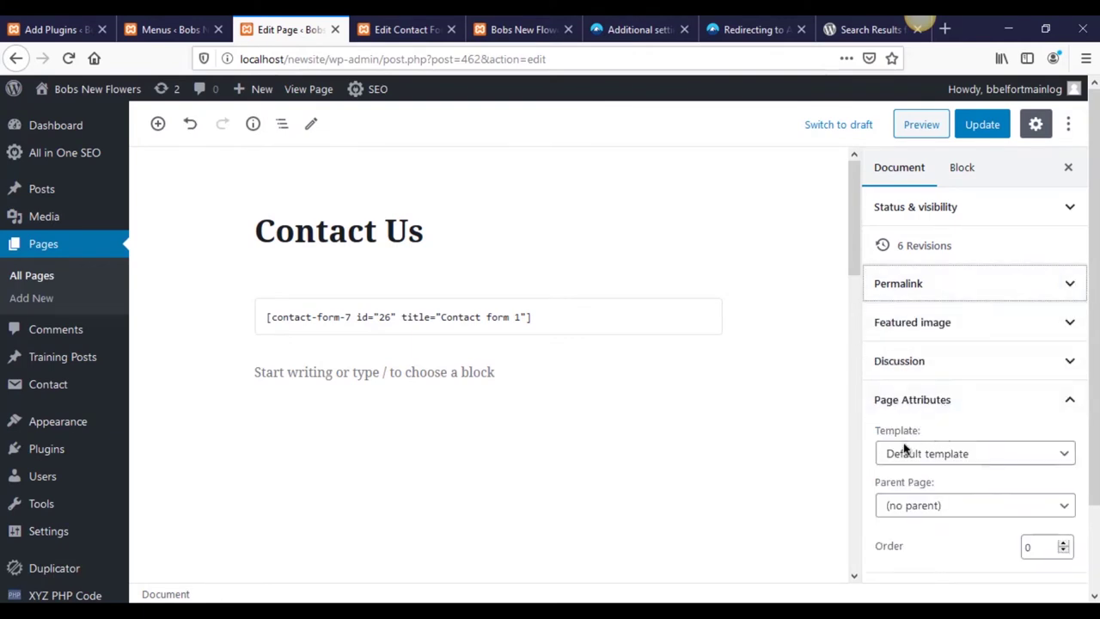
# Step: Review the page templates available for Contact Us and keep Default template selected
pyautogui.scroll(-2, 903, 450)
pyautogui.scroll(2, 825, 412)
pyautogui.click(1065, 459)
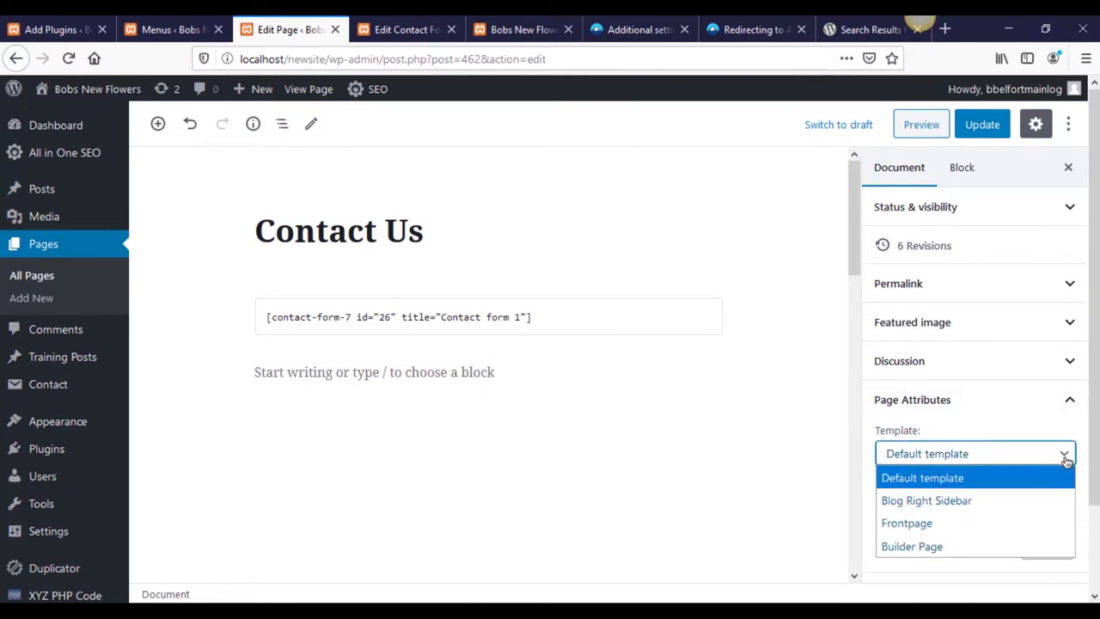
pyautogui.click(918, 479)
pyautogui.click(947, 462)
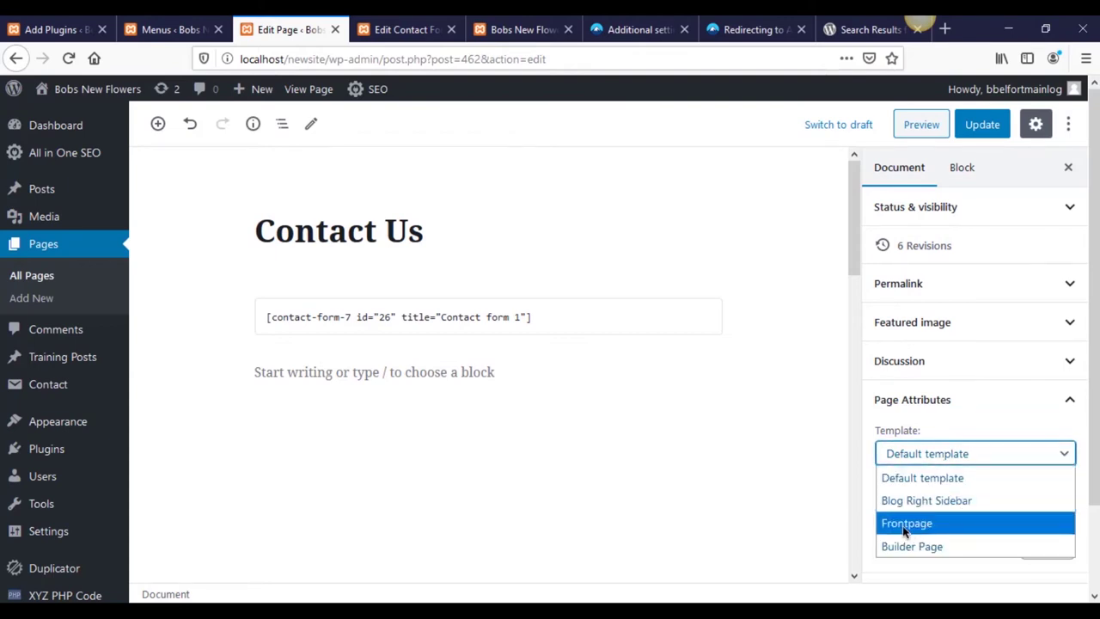
pyautogui.click(939, 477)
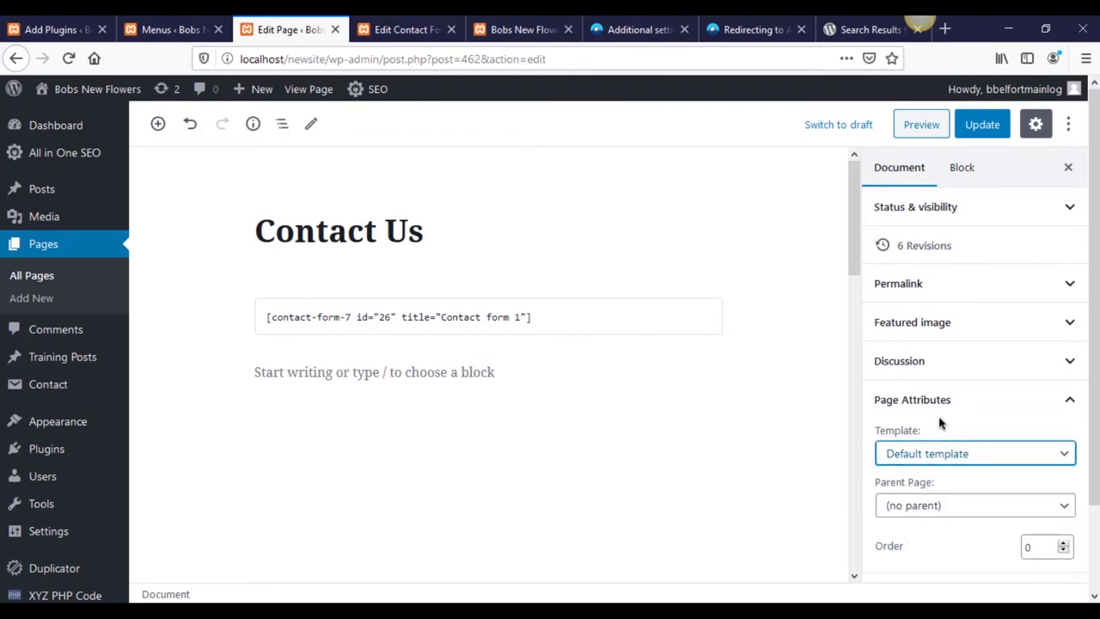
# Step: Inspect the Custom HTML block of the Contact Us page and highlight its contact form shortcode
pyautogui.click(830, 418)
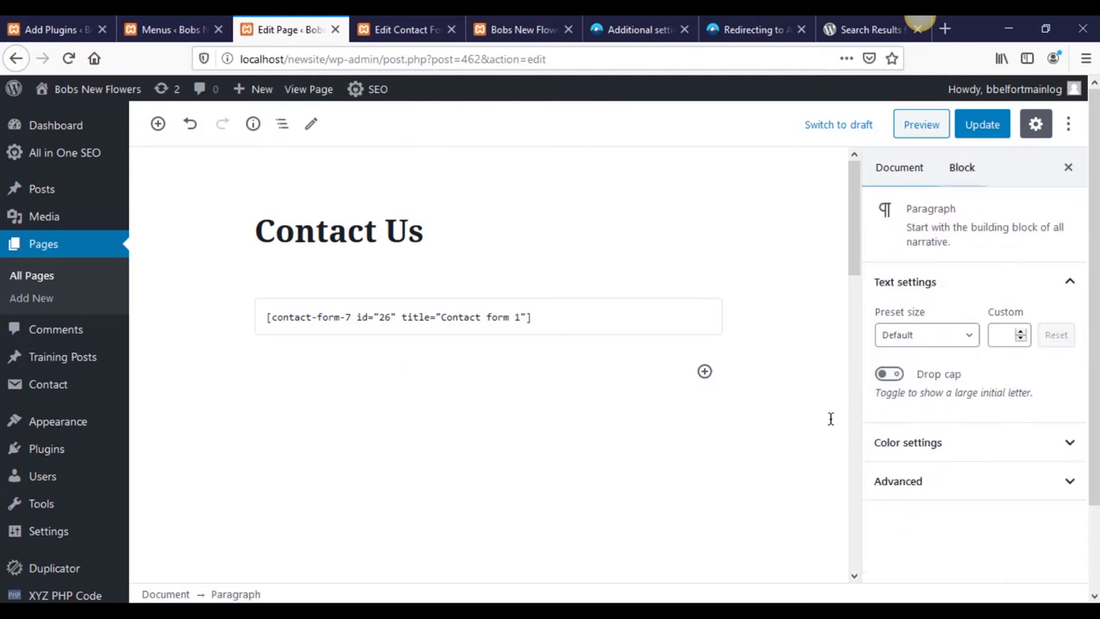
pyautogui.click(601, 316)
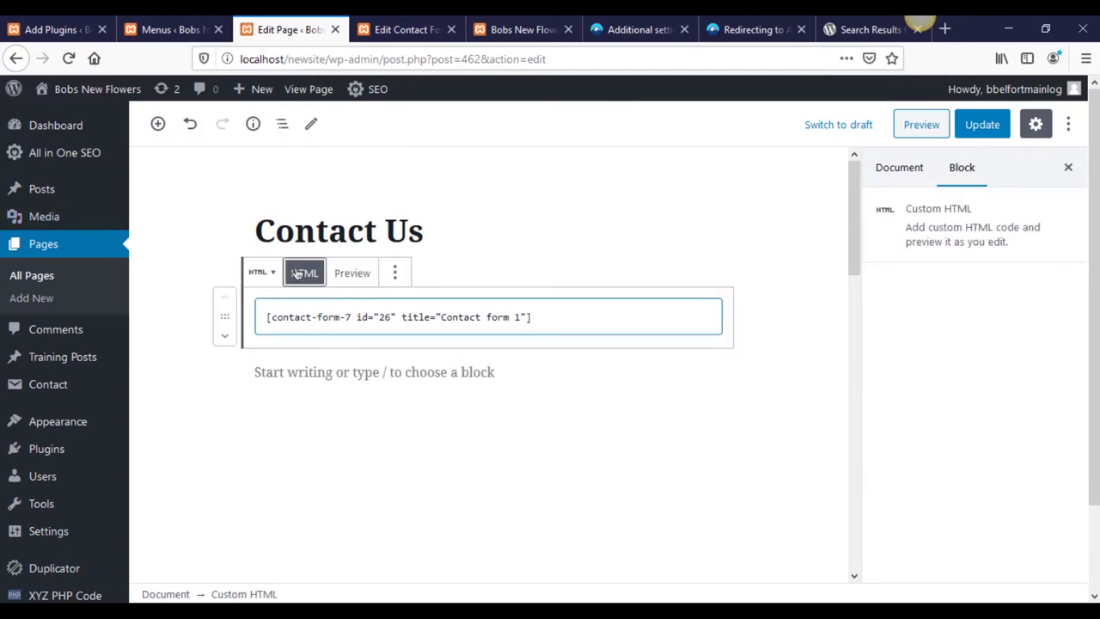
pyautogui.click(665, 423)
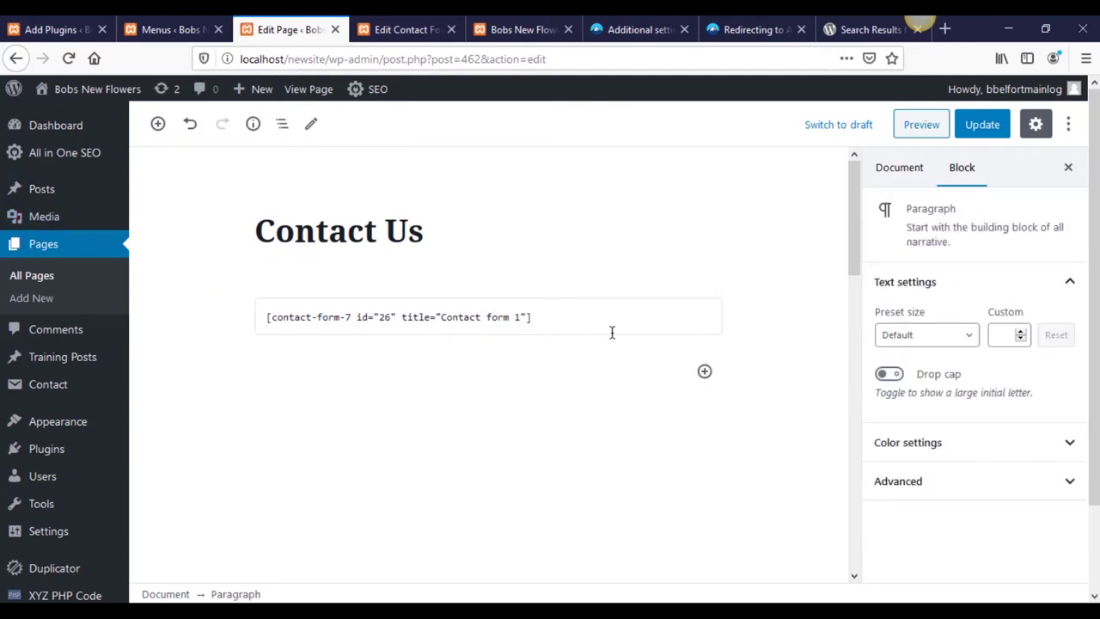
pyautogui.moveTo(547, 312); pyautogui.dragTo(226, 294)
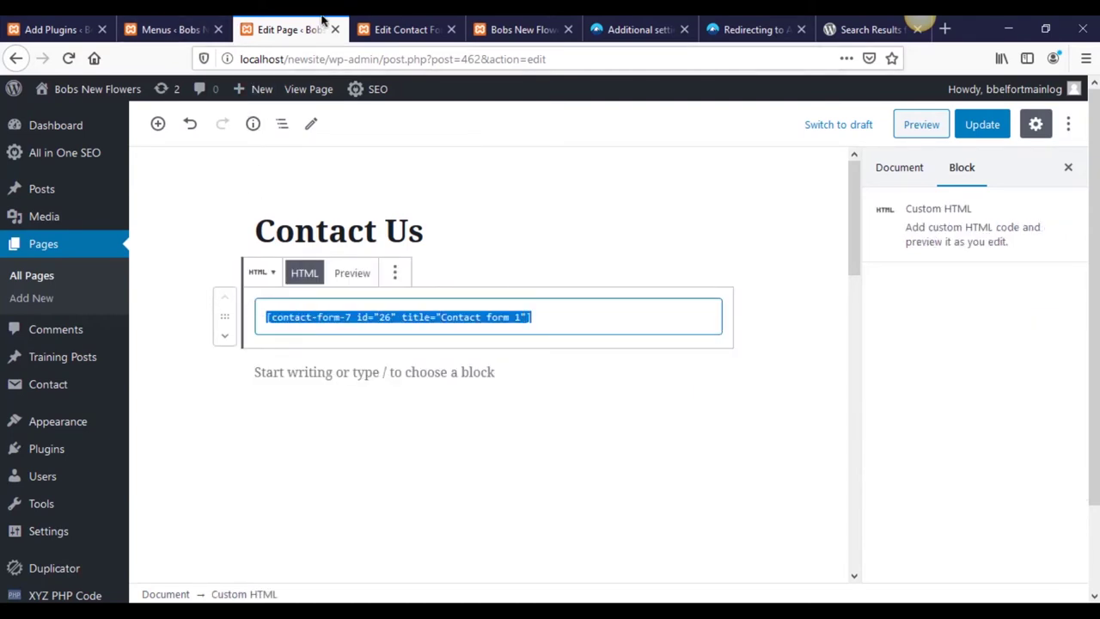
# Step: Find the matching shortcode on Contact form 1's edit page and in the contact forms list
pyautogui.click(376, 24)
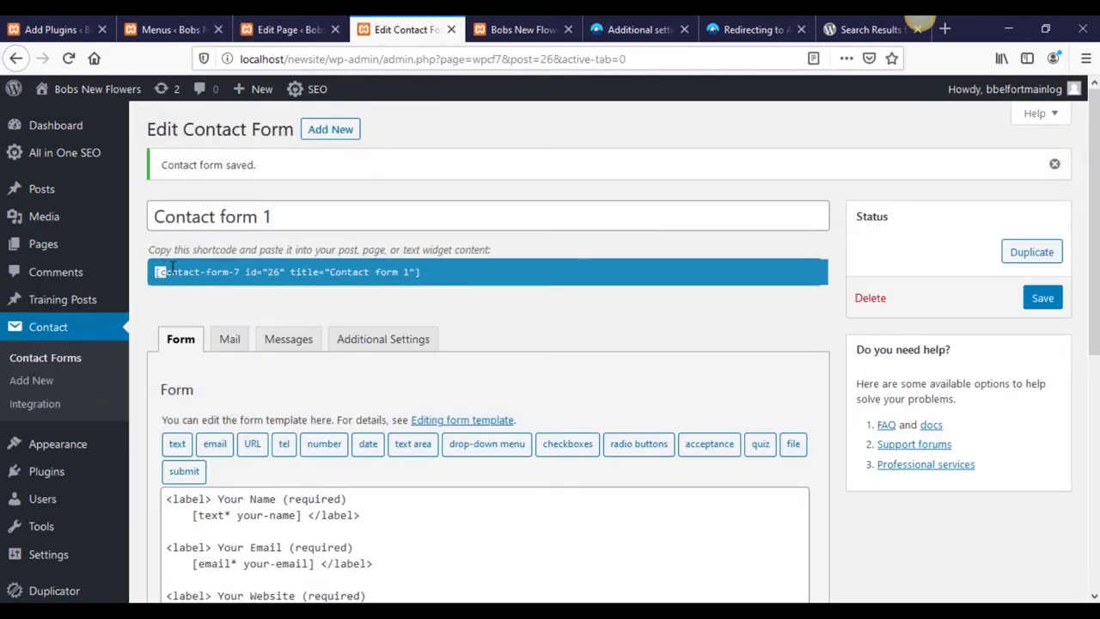
pyautogui.moveTo(154, 271); pyautogui.dragTo(455, 272)
pyautogui.click(77, 363)
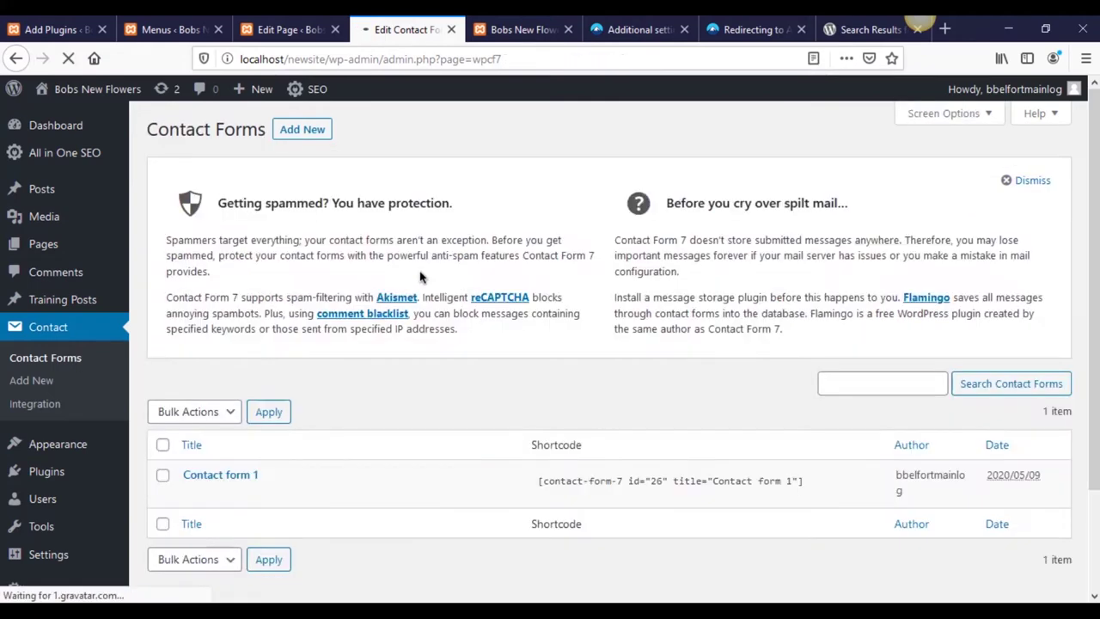
pyautogui.scroll(-3, 404, 386)
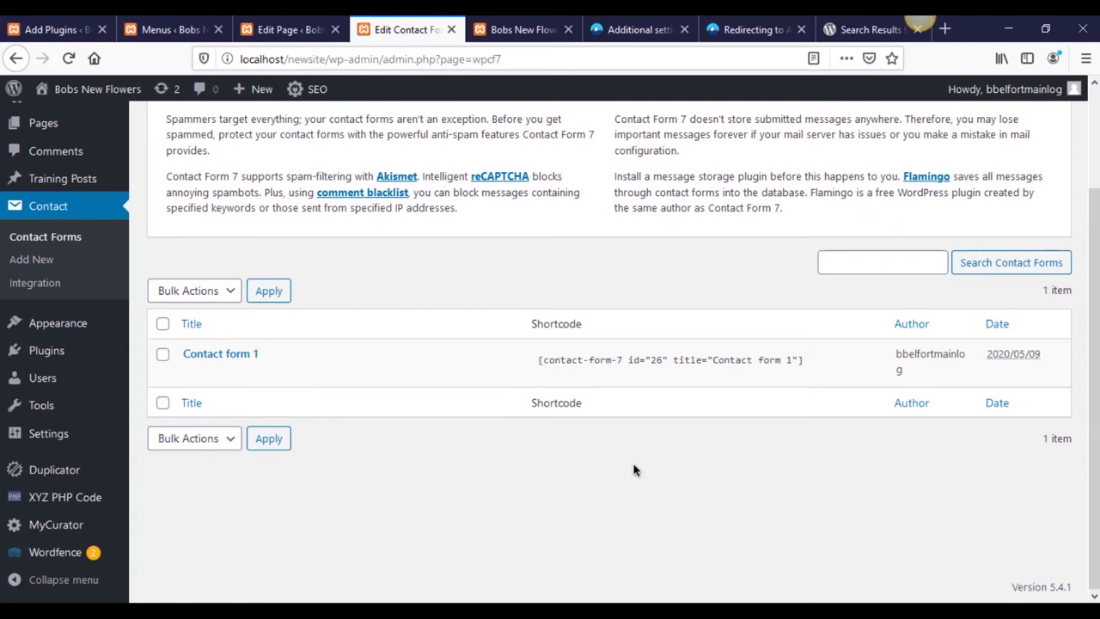
# Step: Update the Contact Us page with its contact form shortcode and open the published page in a new tab
pyautogui.click(507, 39)
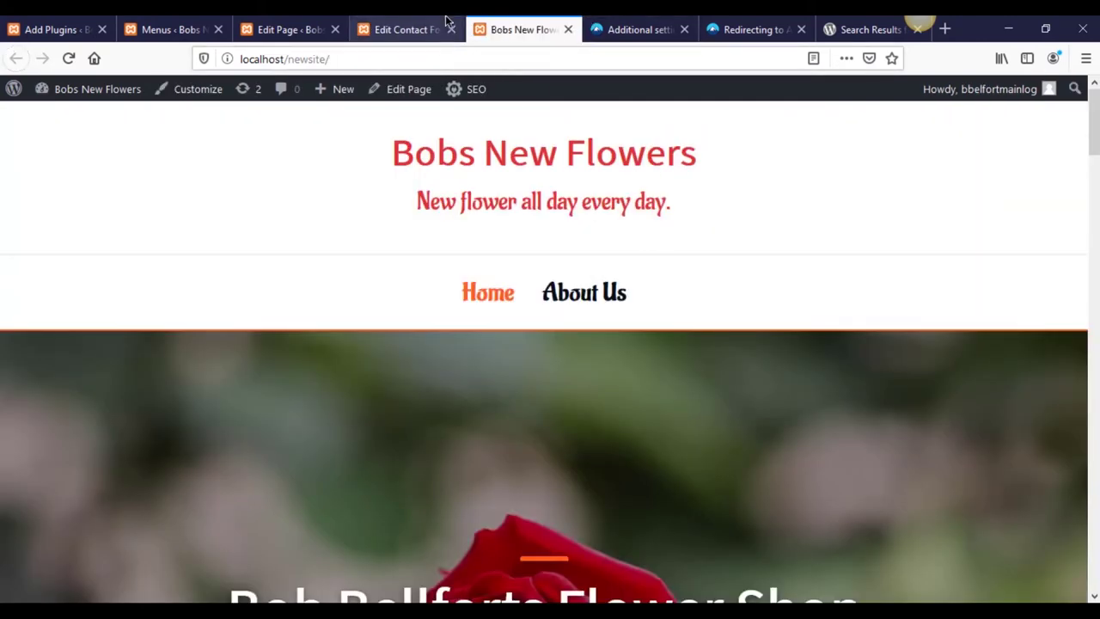
pyautogui.click(404, 29)
pyautogui.click(306, 22)
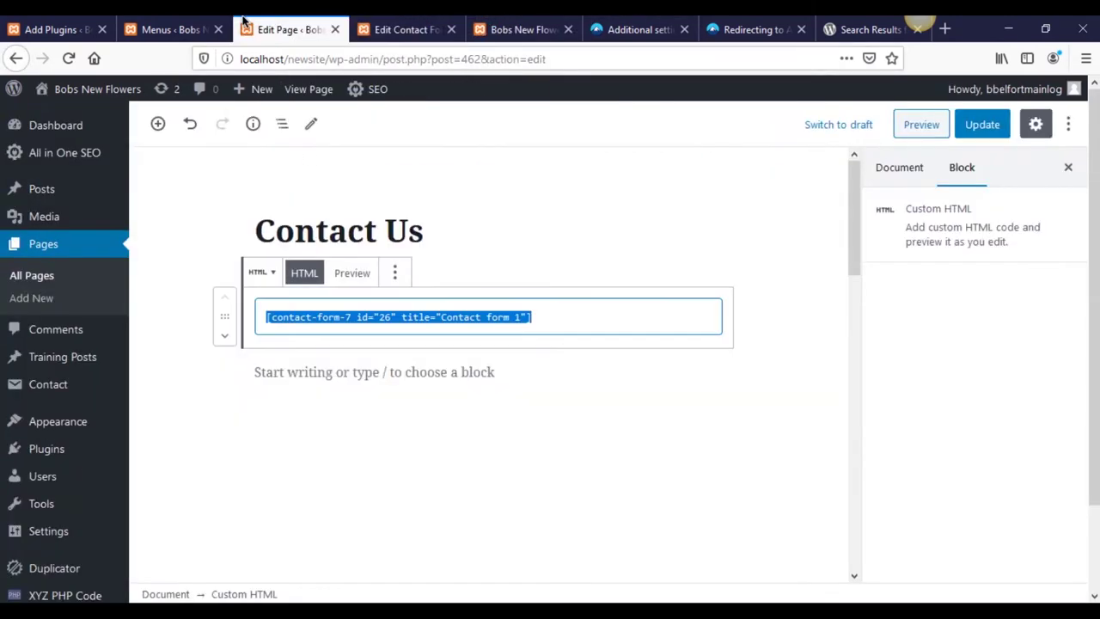
pyautogui.click(993, 124)
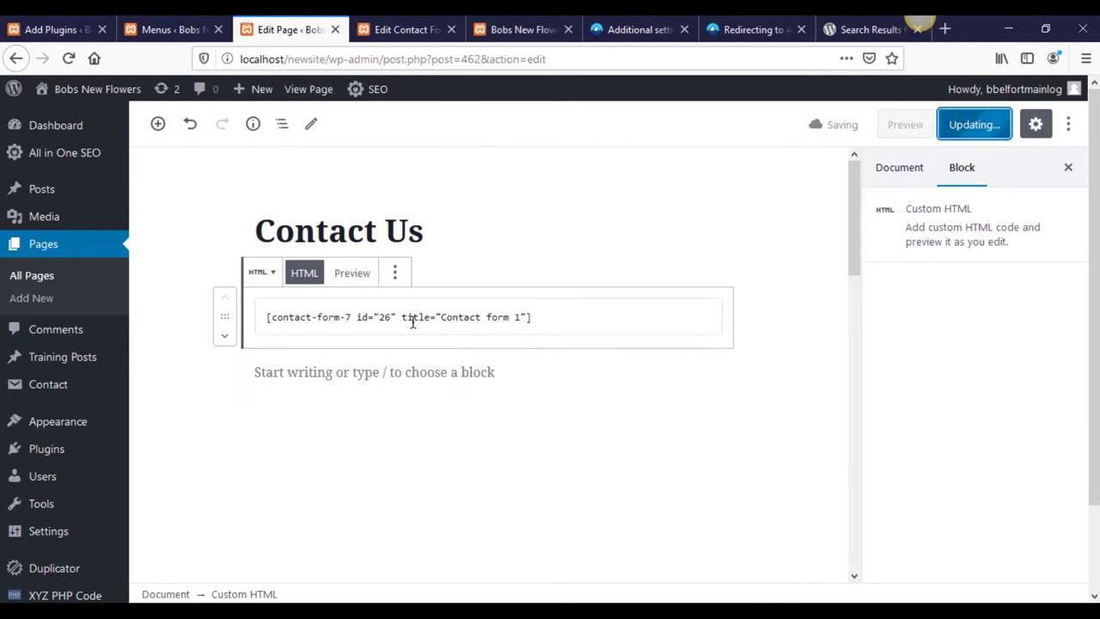
pyautogui.rightClick(573, 567)
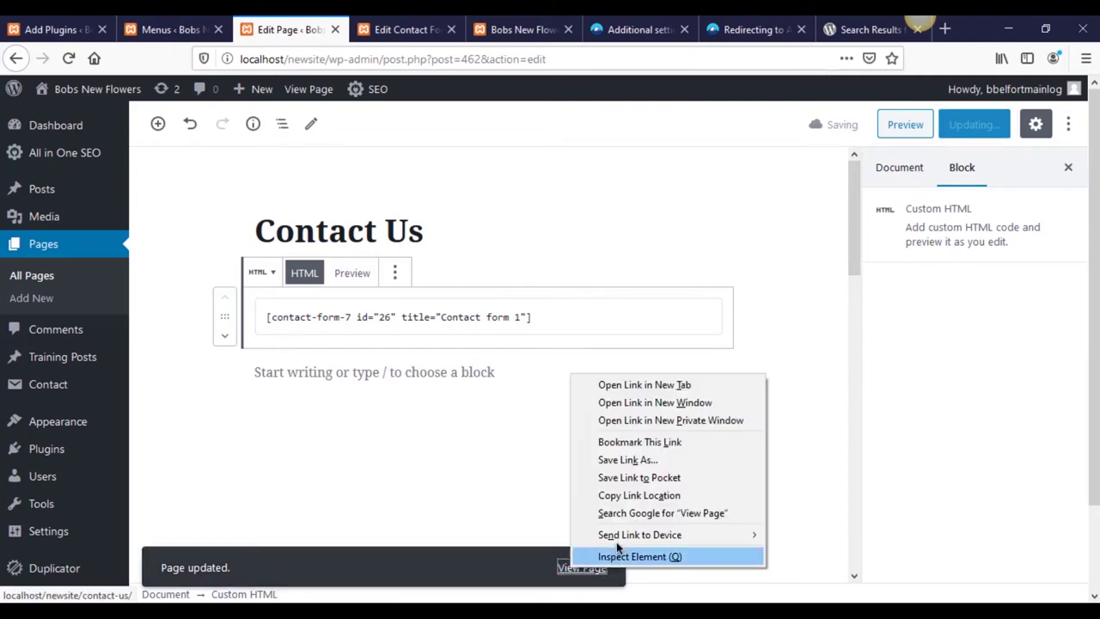
pyautogui.click(655, 384)
# Step: Check each field of the published Contact Us form, from Your Name through Pick a Car to the Send button
pyautogui.scroll(-5, 415, 369)
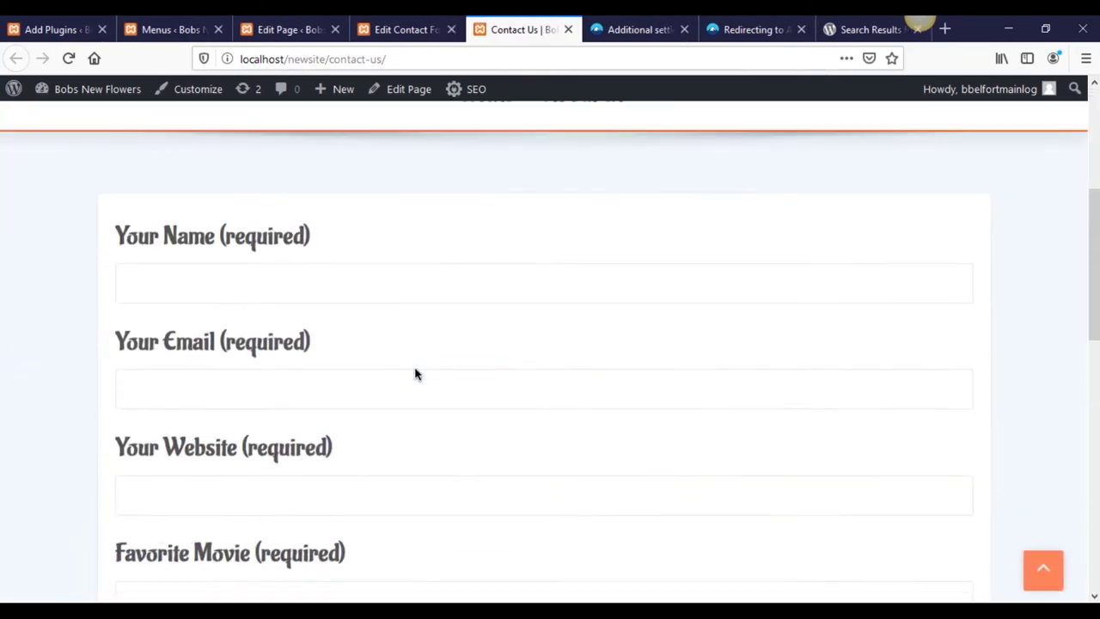
pyautogui.scroll(2, 415, 373)
pyautogui.click(363, 348)
pyautogui.scroll(-1, 366, 353)
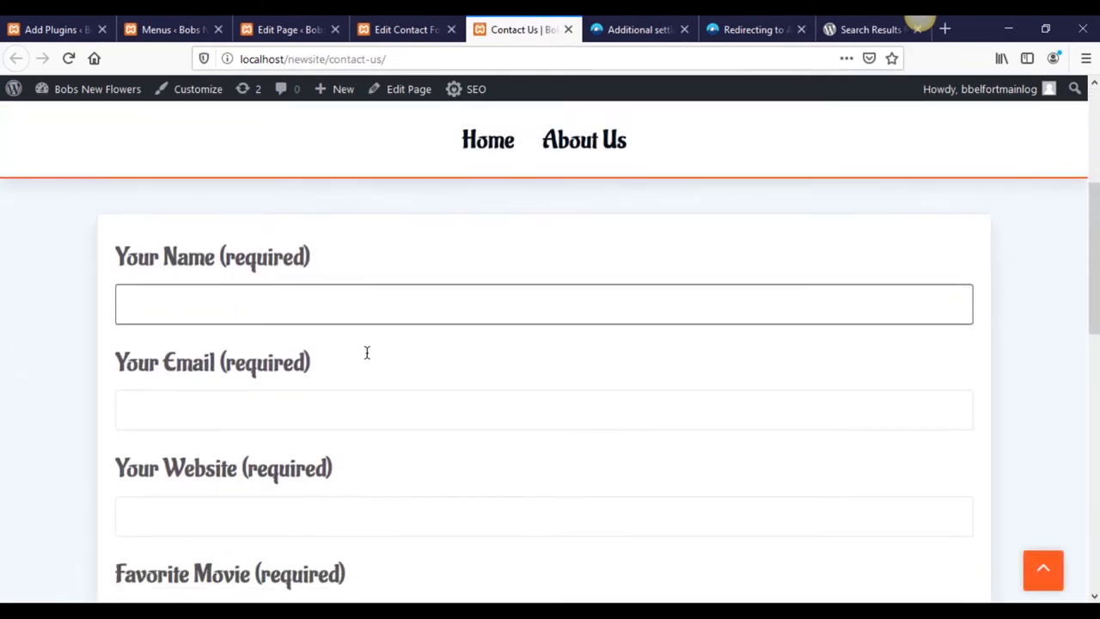
pyautogui.click(337, 381)
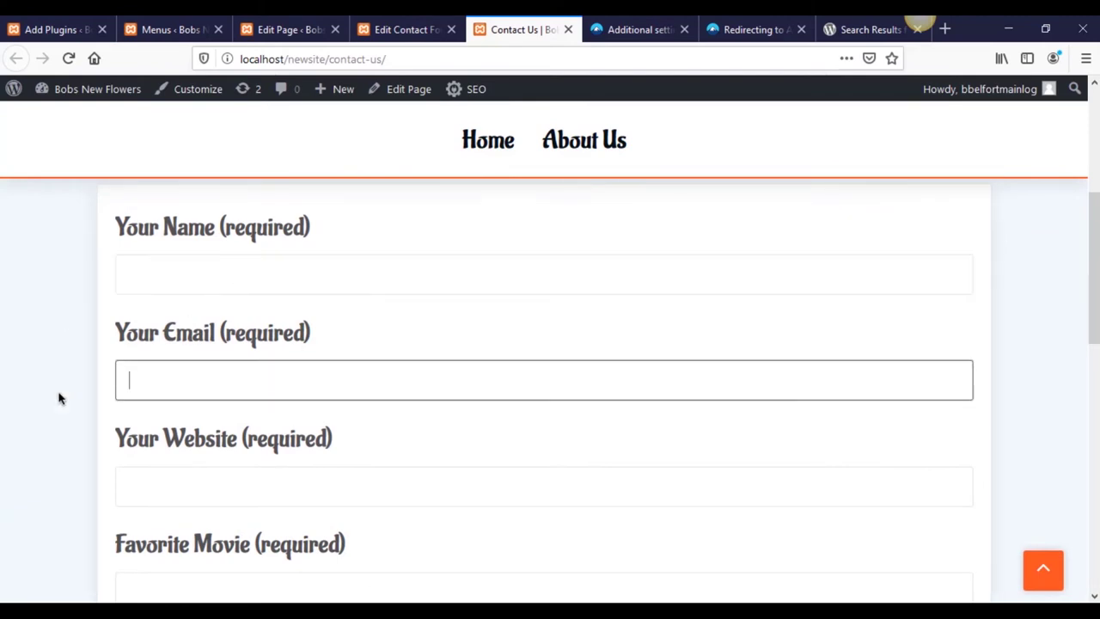
pyautogui.scroll(-2, 181, 361)
pyautogui.click(106, 406)
pyautogui.scroll(-2, 109, 417)
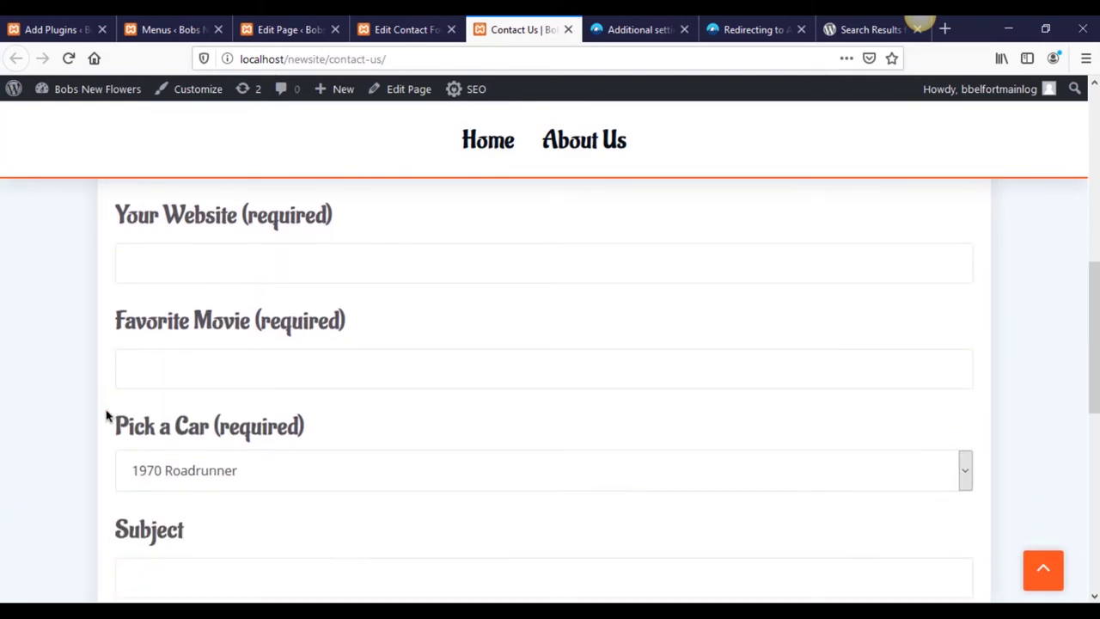
pyautogui.click(242, 464)
pyautogui.click(42, 436)
pyautogui.scroll(-1, 92, 438)
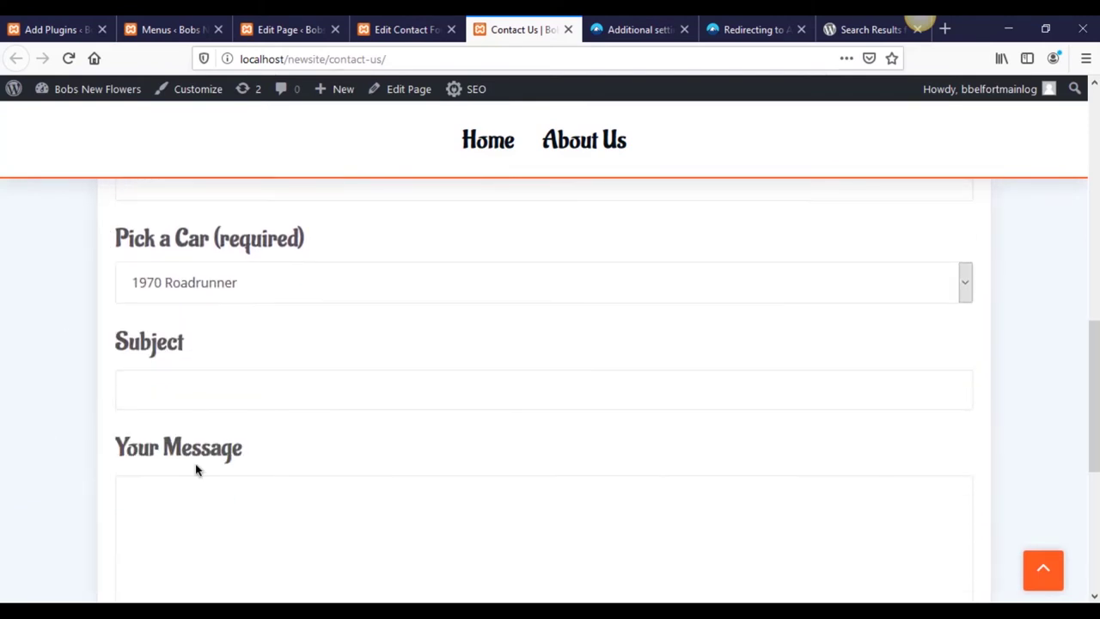
pyautogui.scroll(-3, 199, 472)
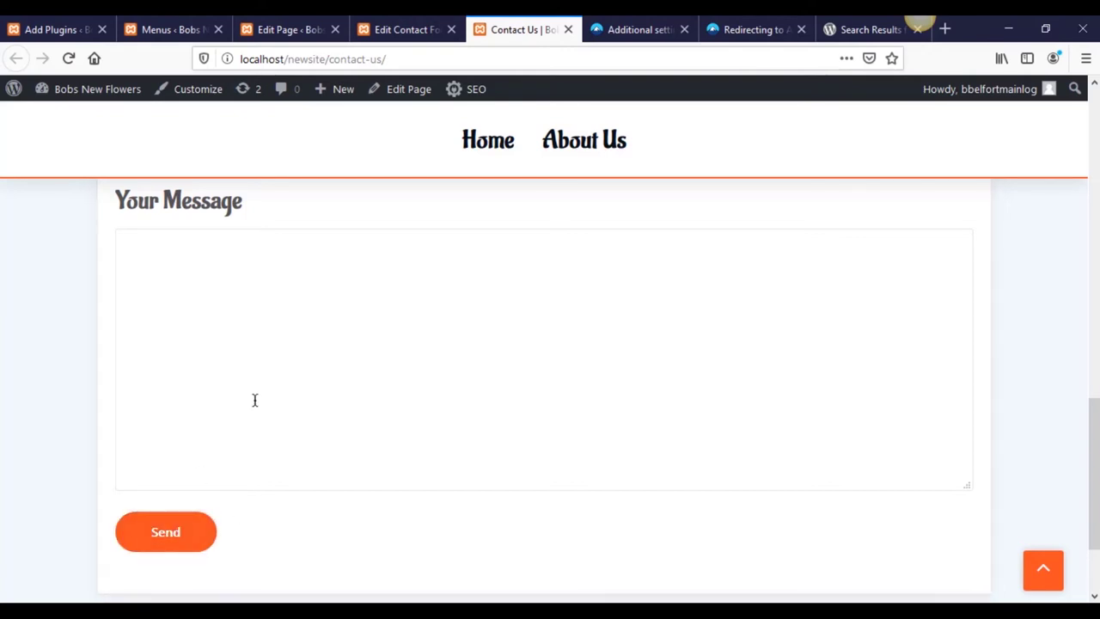
# Step: Review the full layout of the published Contact Us page again, from the site header to the message area
pyautogui.scroll(1, 152, 366)
pyautogui.scroll(10, 152, 367)
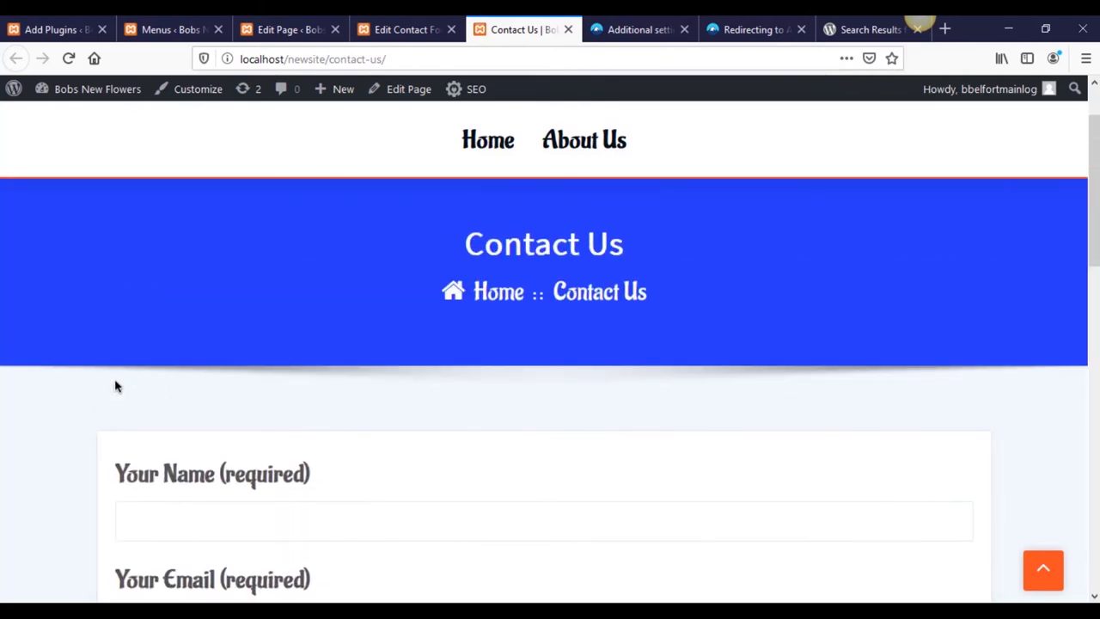
pyautogui.scroll(-2, 329, 331)
pyautogui.scroll(-6, 39, 388)
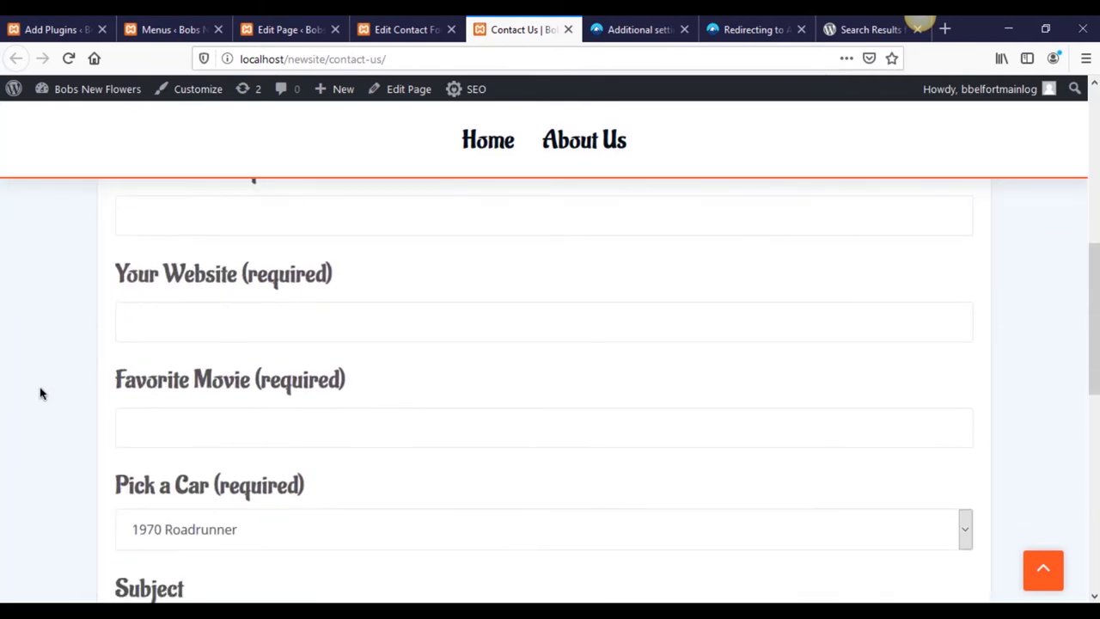
pyautogui.scroll(-4, 39, 394)
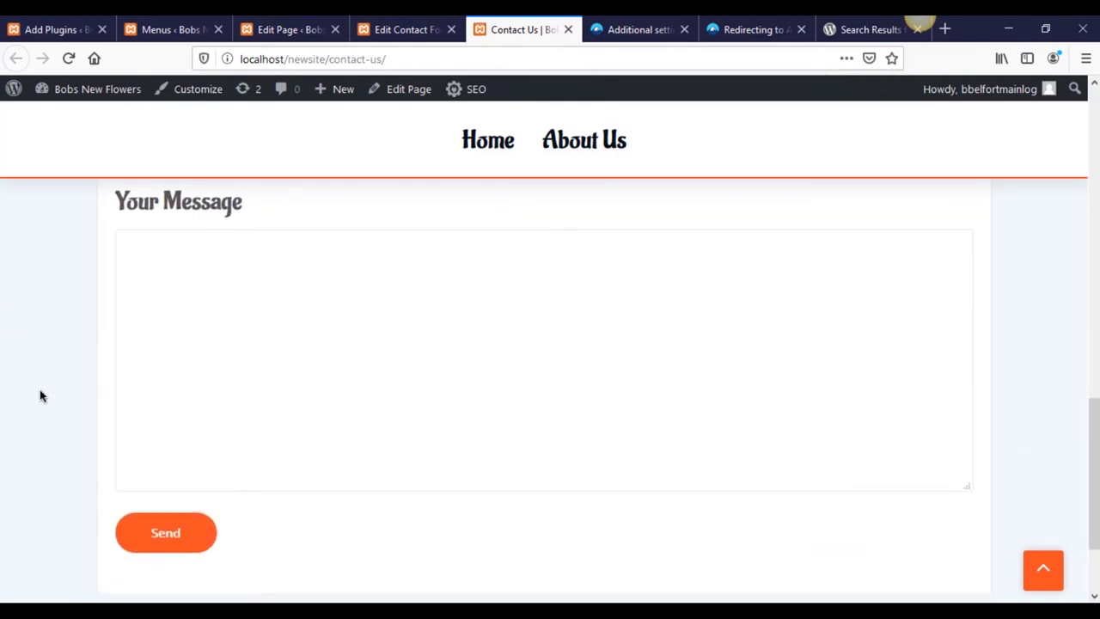
pyautogui.scroll(3, 43, 396)
pyautogui.scroll(2, 45, 395)
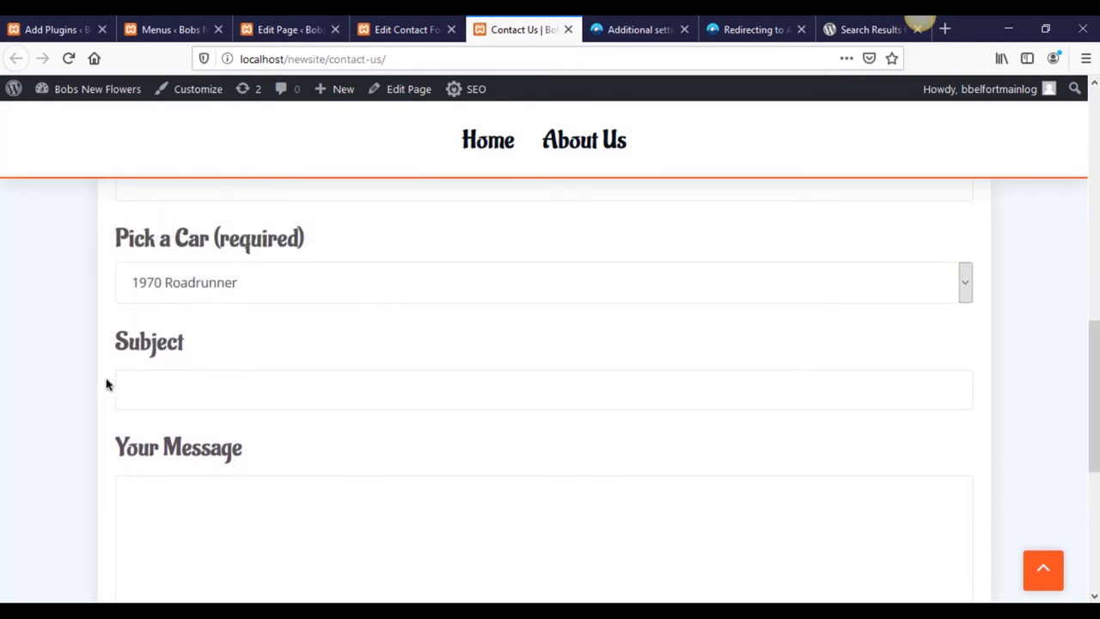
pyautogui.scroll(5, 106, 380)
pyautogui.scroll(6, 106, 385)
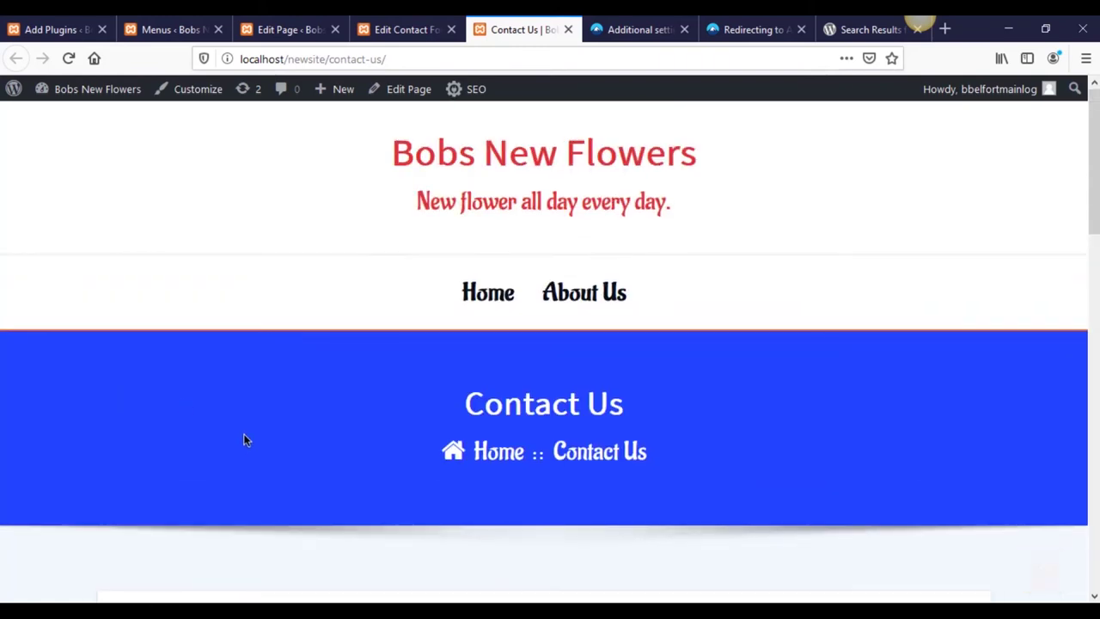
pyautogui.scroll(-10, 334, 394)
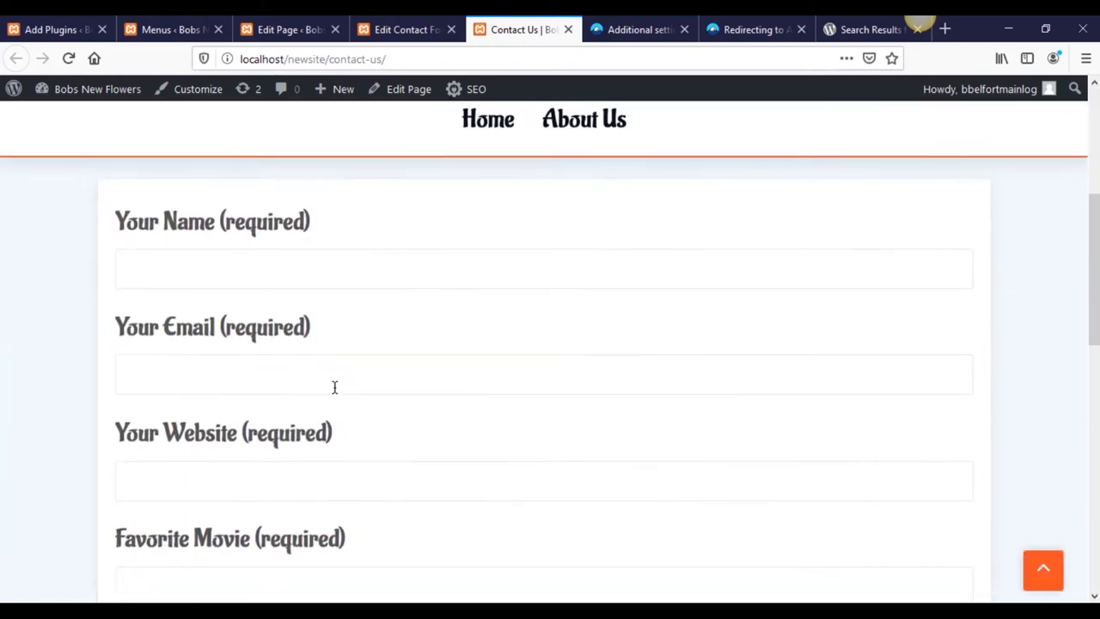
pyautogui.scroll(1, 368, 201)
# Step: Open Contact form 1 for editing and compare its form template with the fields on the published page
pyautogui.click(370, 26)
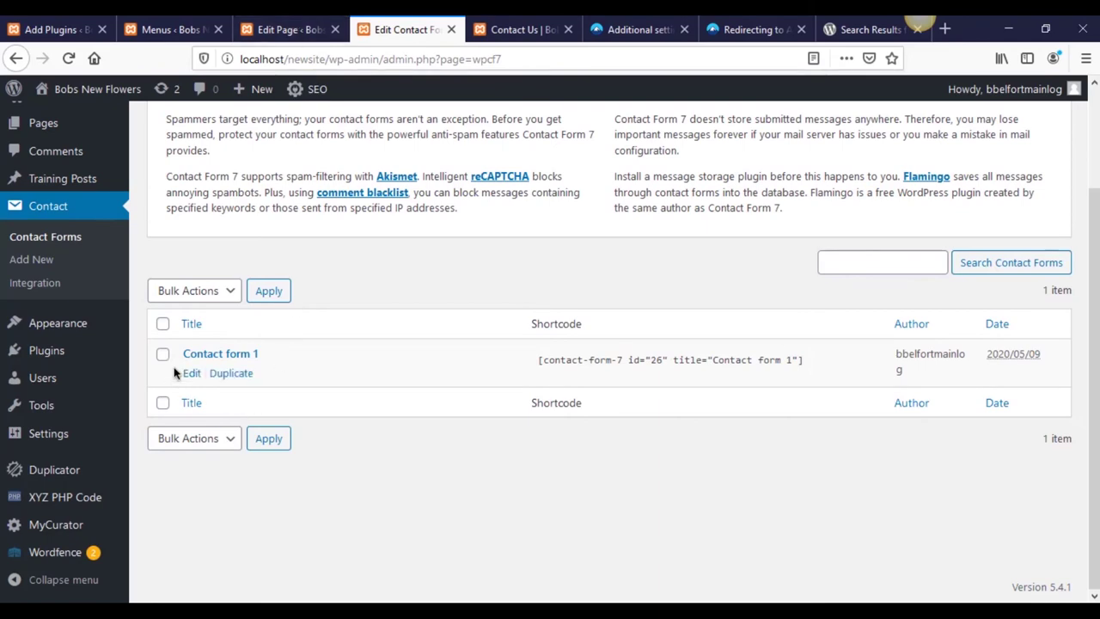
pyautogui.click(192, 373)
pyautogui.scroll(-3, 485, 337)
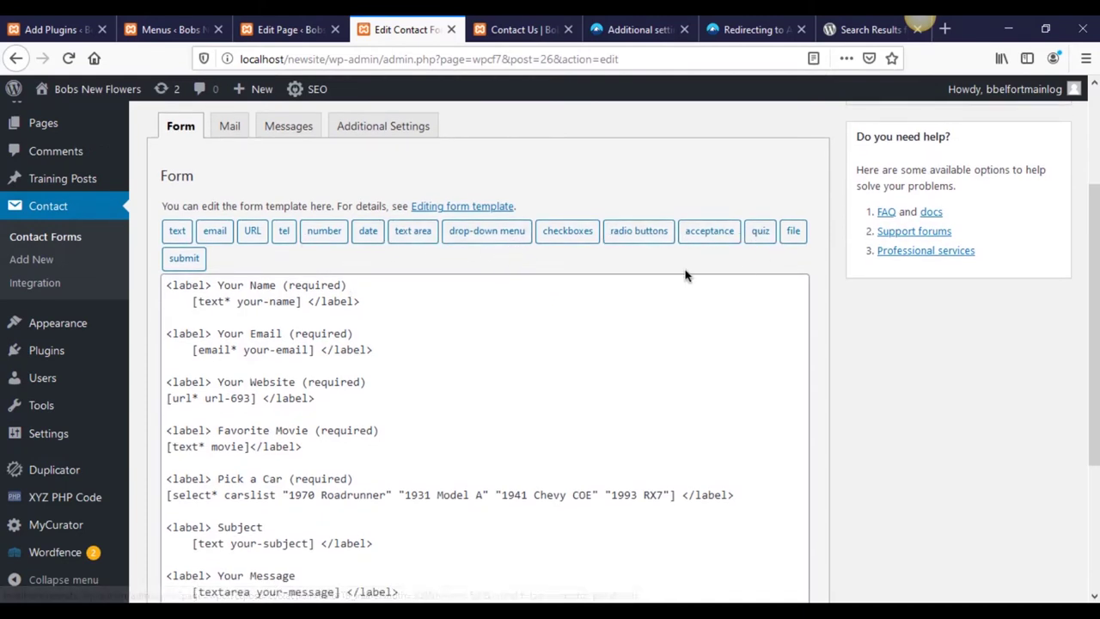
pyautogui.scroll(-3, 494, 243)
pyautogui.scroll(2, 403, 425)
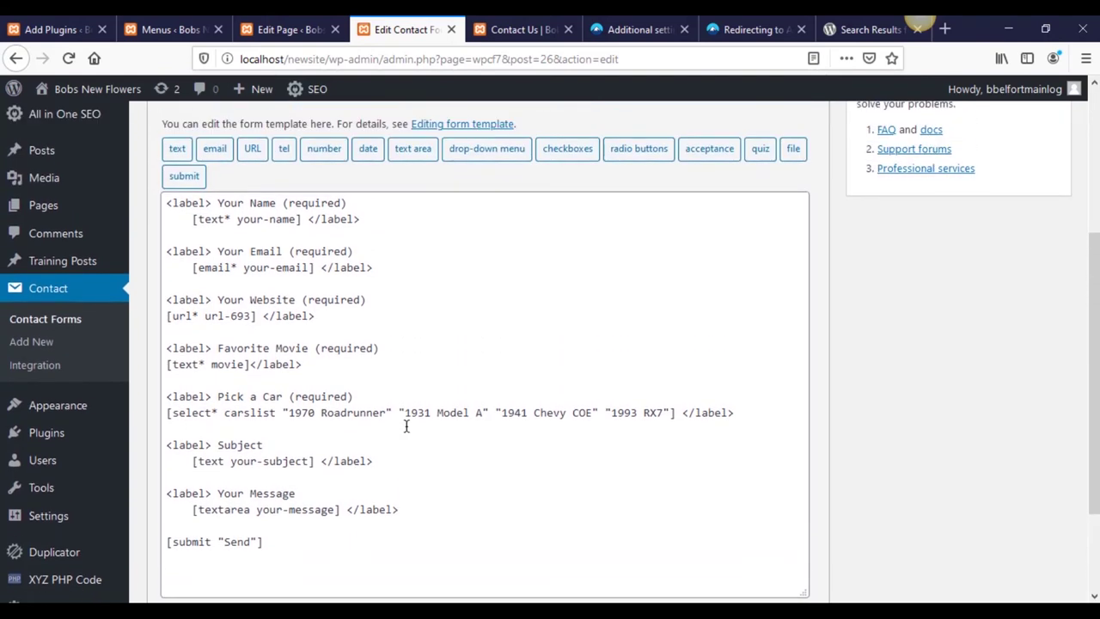
pyautogui.scroll(2, 477, 284)
pyautogui.scroll(-2, 407, 295)
# Step: Highlight the [submit "Send"] tag at the end of the form template
pyautogui.click(266, 551)
pyautogui.moveTo(220, 543); pyautogui.dragTo(153, 543)
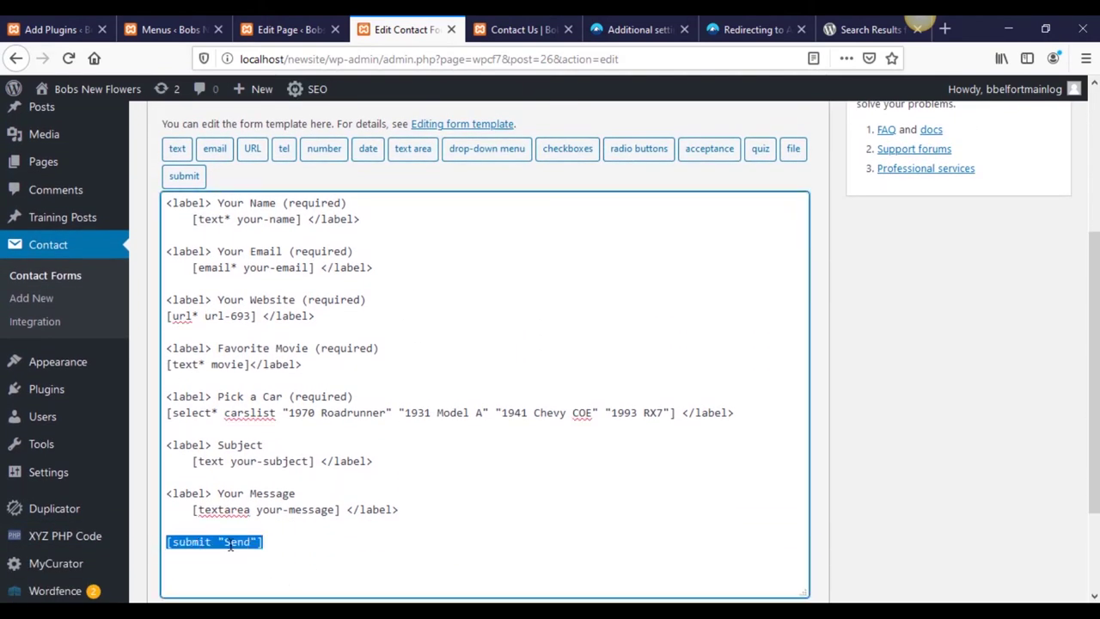
pyautogui.click(290, 549)
pyautogui.moveTo(263, 542); pyautogui.dragTo(196, 541)
pyautogui.click(265, 542)
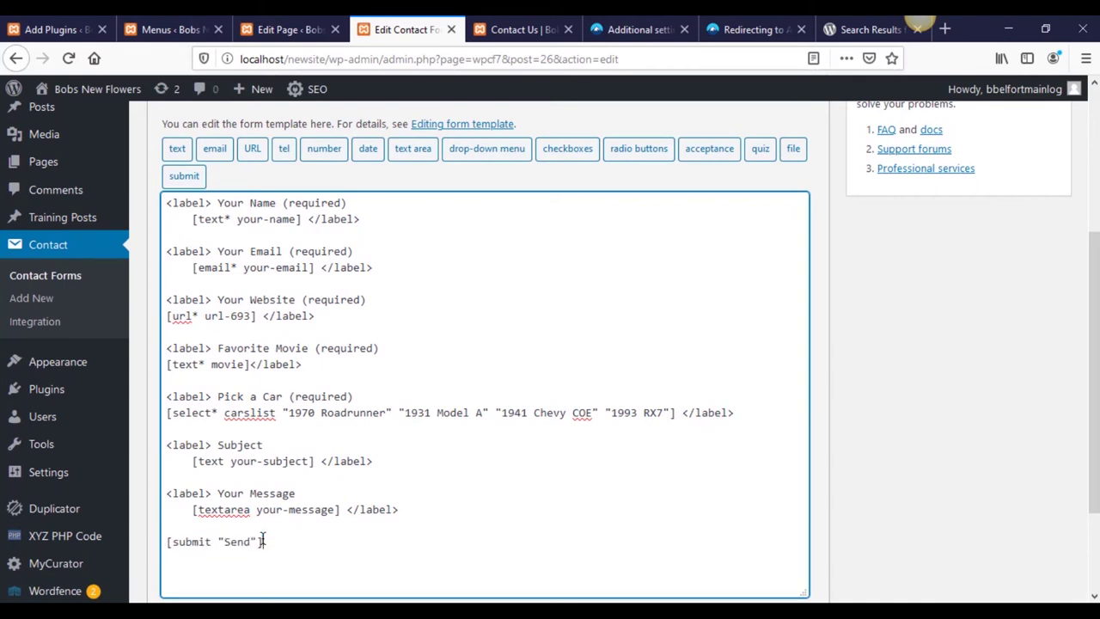
# Step: Inspect the fields of the submit form-tag generator, close it without inserting anything, and point out the existing submit tag again
pyautogui.click(186, 175)
pyautogui.click(470, 196)
pyautogui.click(477, 231)
pyautogui.click(474, 266)
pyautogui.click(477, 329)
pyautogui.click(794, 133)
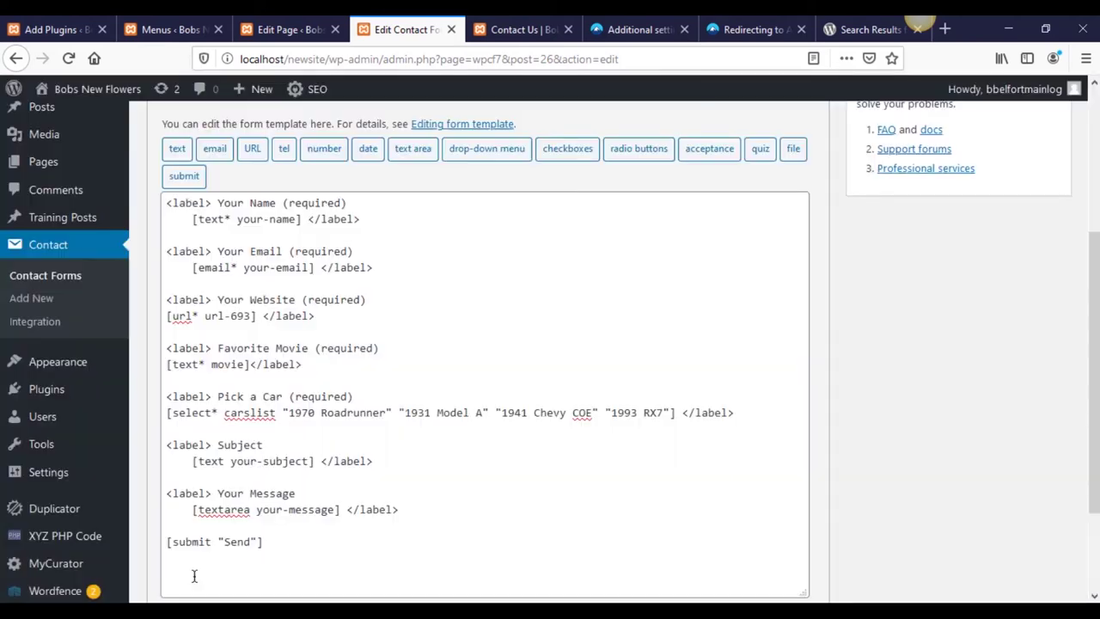
pyautogui.moveTo(284, 543); pyautogui.dragTo(149, 543)
pyautogui.click(282, 544)
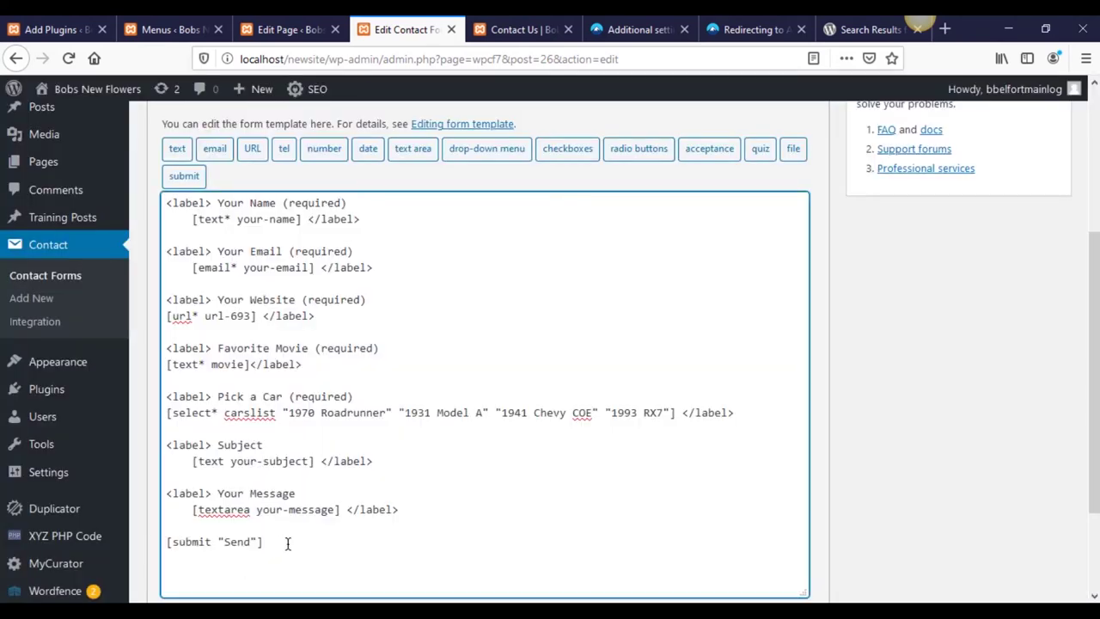
pyautogui.scroll(-2, 264, 553)
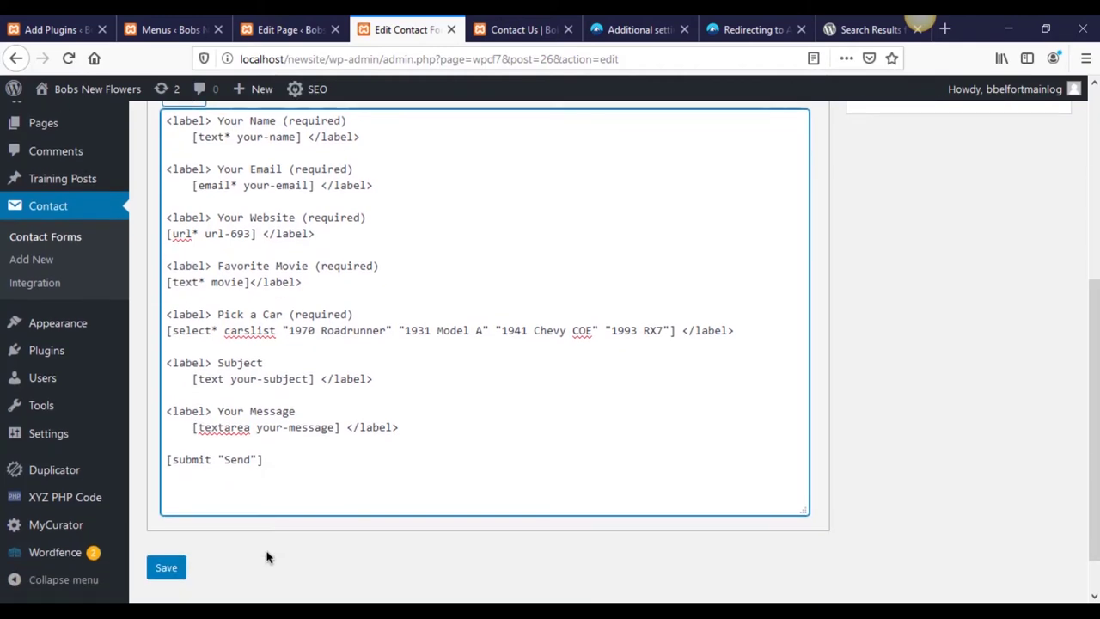
# Step: Locate the your-name field in the form template and examine the available mail-tags in the form's mail template
pyautogui.scroll(2, 263, 547)
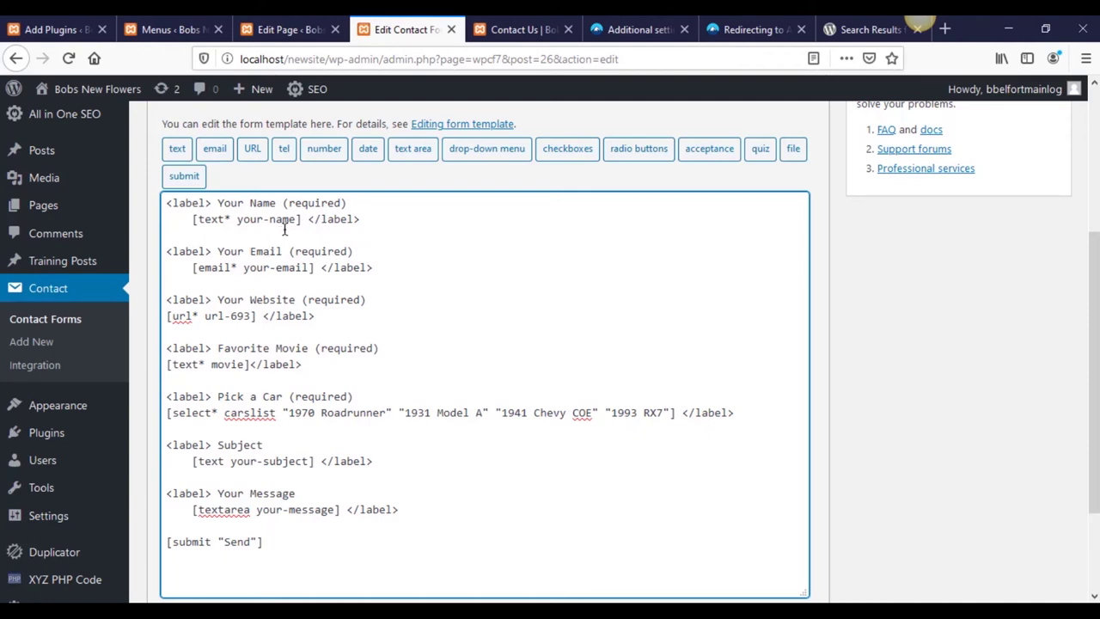
pyautogui.moveTo(301, 219)
pyautogui.mouseDown()
pyautogui.moveTo(191, 224)
pyautogui.moveTo(300, 221)
pyautogui.mouseUp()
pyautogui.click(232, 221)
pyautogui.click(300, 221)
pyautogui.scroll(3, 299, 222)
pyautogui.click(228, 291)
pyautogui.scroll(-3, 251, 355)
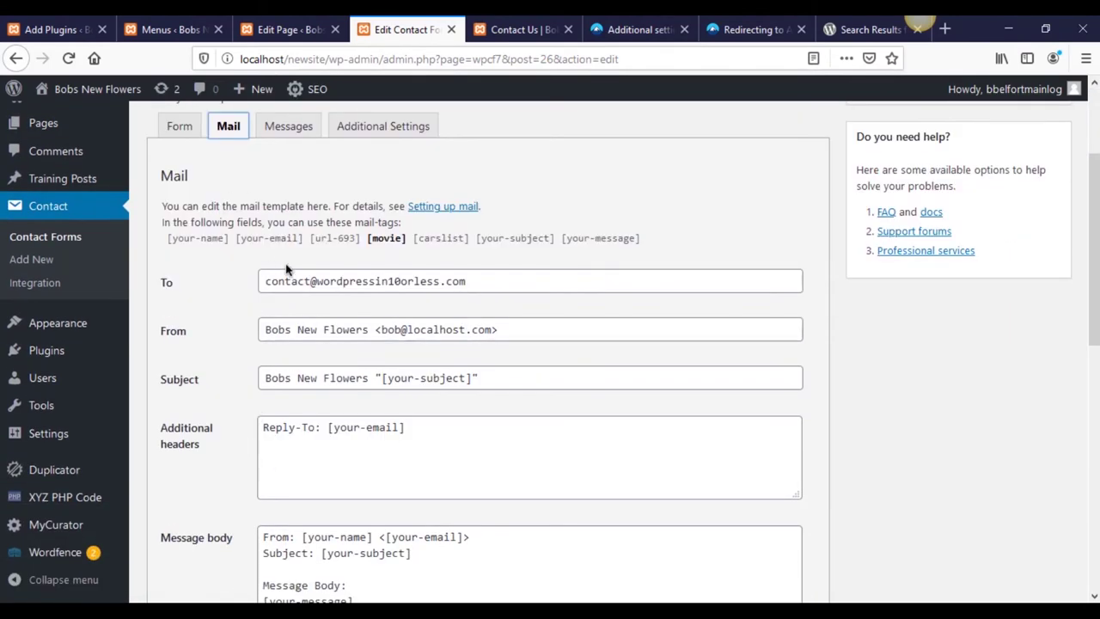
pyautogui.scroll(2, 247, 272)
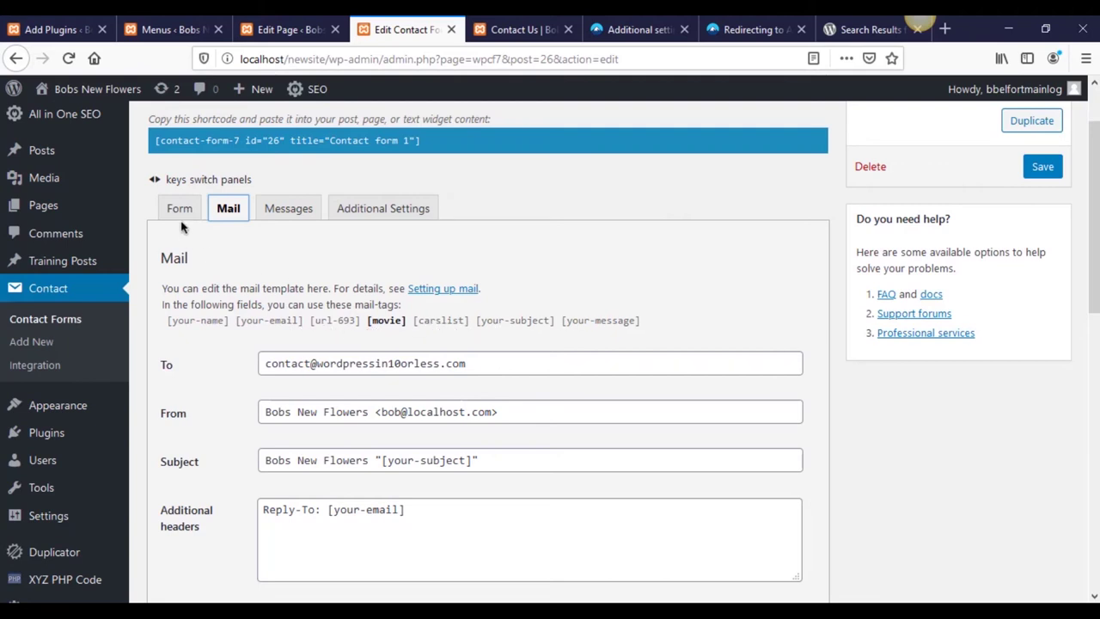
# Step: Highlight the [text* your-name] tag in the form template and find its matching mail-tag in the mail template
pyautogui.click(181, 214)
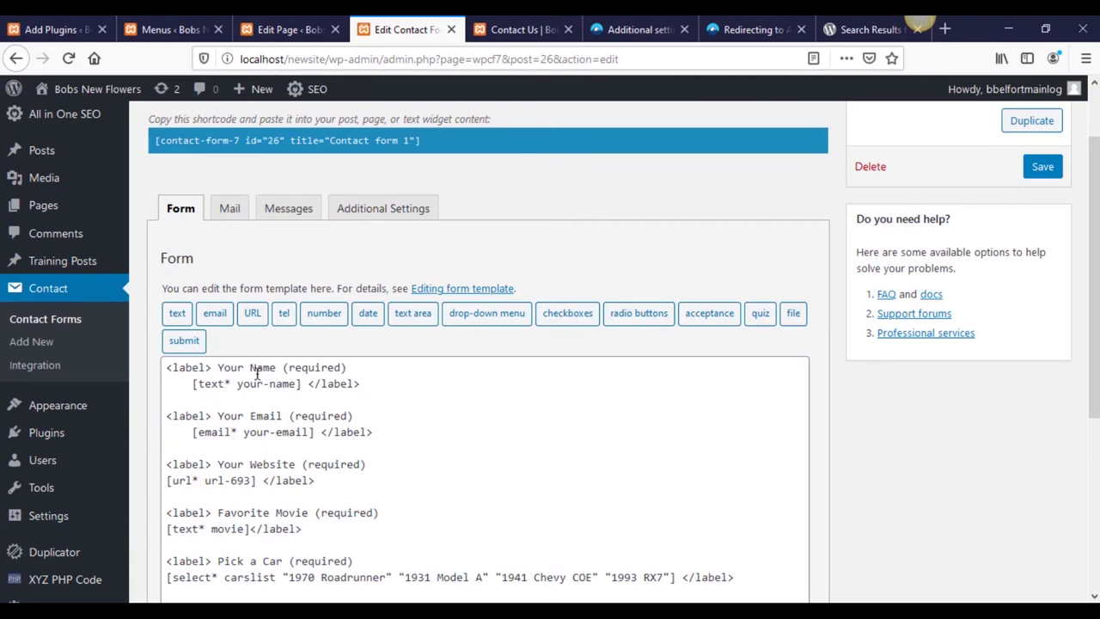
pyautogui.moveTo(190, 386); pyautogui.dragTo(301, 385)
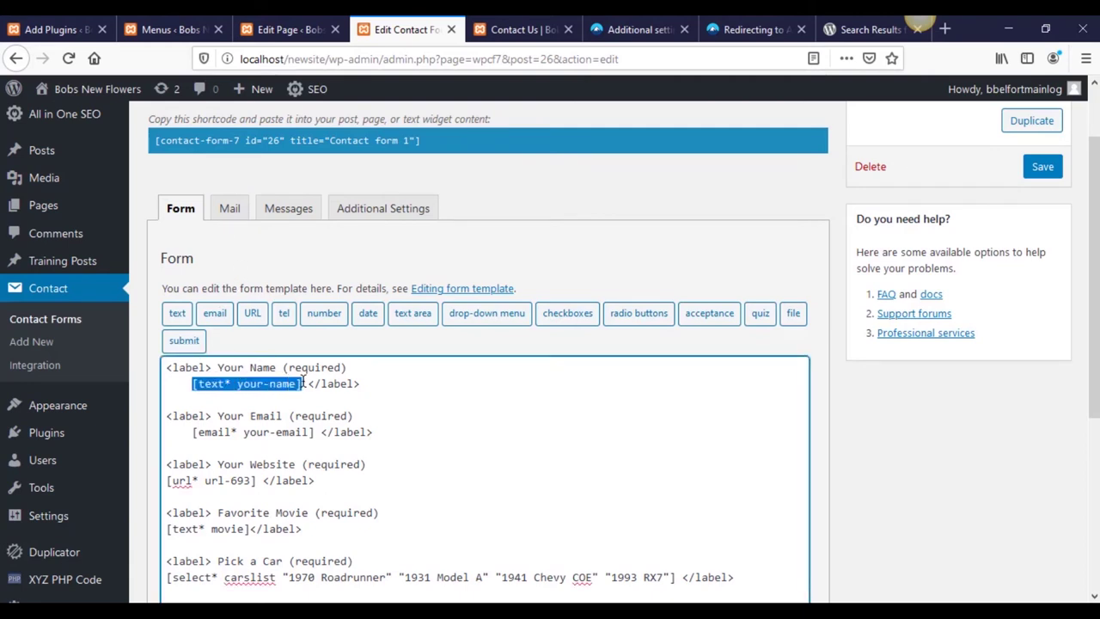
pyautogui.click(225, 208)
pyautogui.click(345, 340)
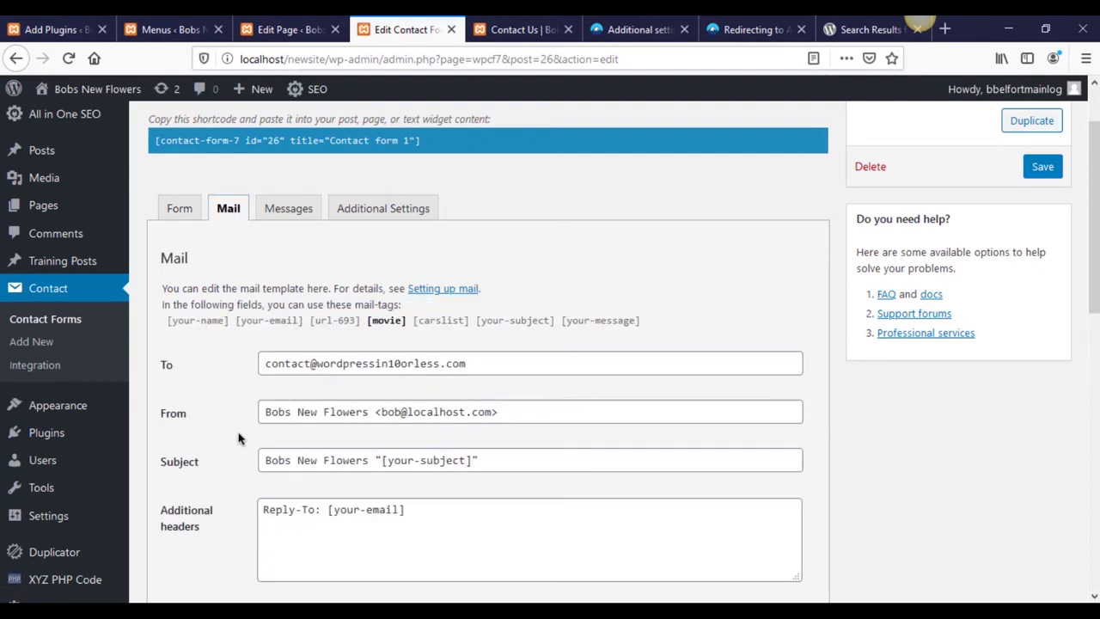
# Step: Highlight [your-subject] in the mail template's Subject and trace it to the your-subject field in the form template
pyautogui.scroll(-2, 258, 421)
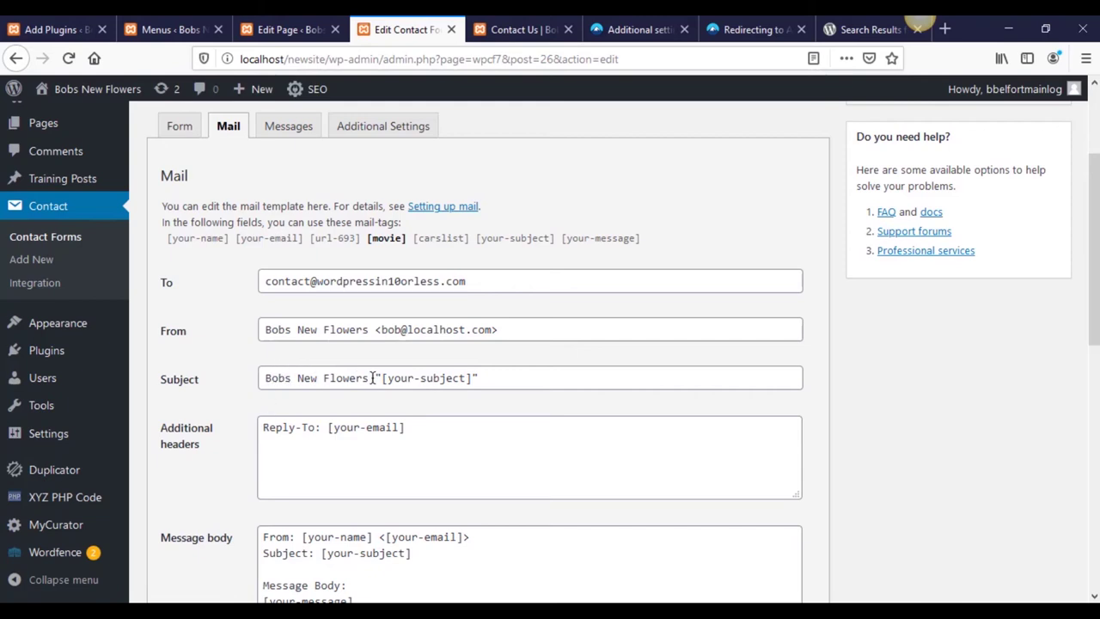
pyautogui.moveTo(472, 378); pyautogui.dragTo(382, 391)
pyautogui.click(179, 127)
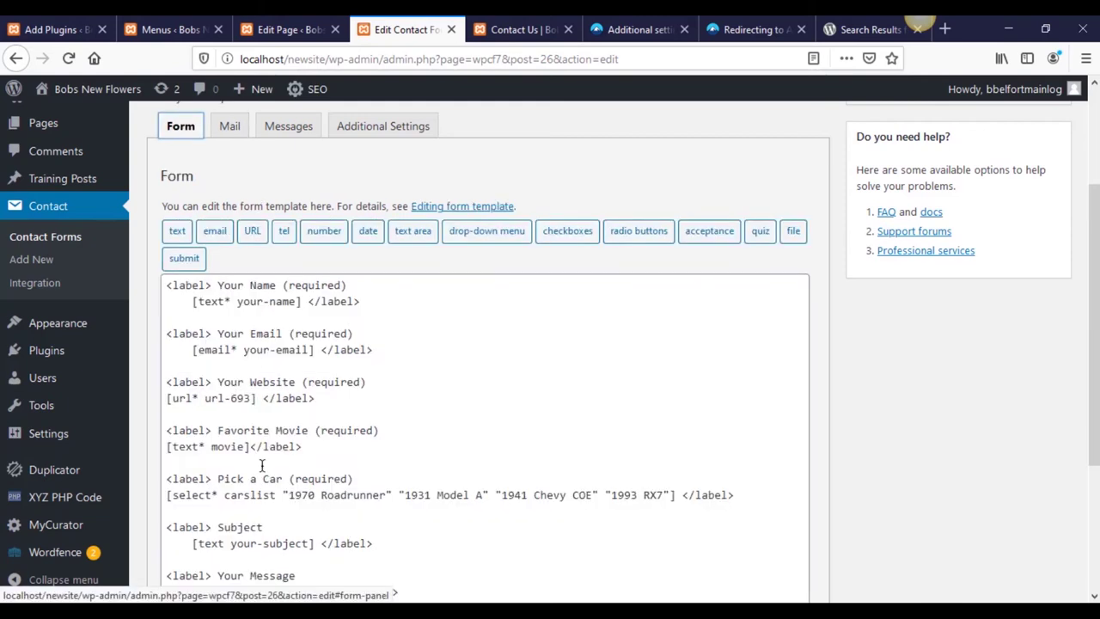
pyautogui.scroll(-2, 369, 427)
pyautogui.click(304, 379)
pyautogui.moveTo(310, 378)
pyautogui.mouseDown()
pyautogui.moveTo(246, 379)
pyautogui.moveTo(313, 380)
pyautogui.mouseUp()
pyautogui.click(244, 378)
# Step: Inspect the text form-tag generator, close it without inserting a tag, and return to the mail template's mail-tags
pyautogui.scroll(3, 349, 395)
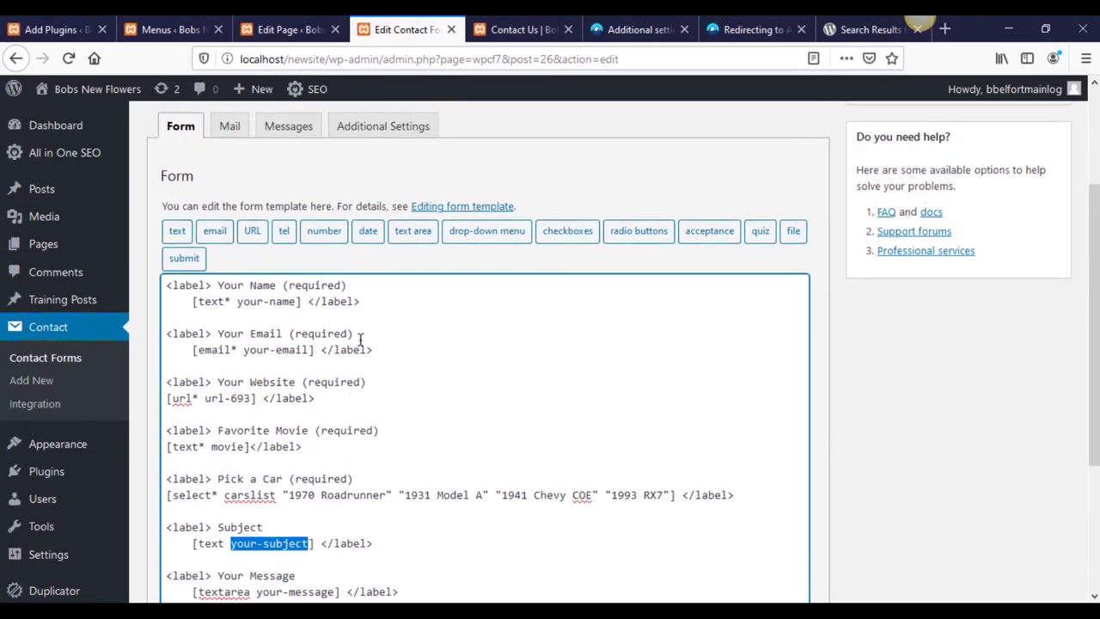
pyautogui.click(178, 232)
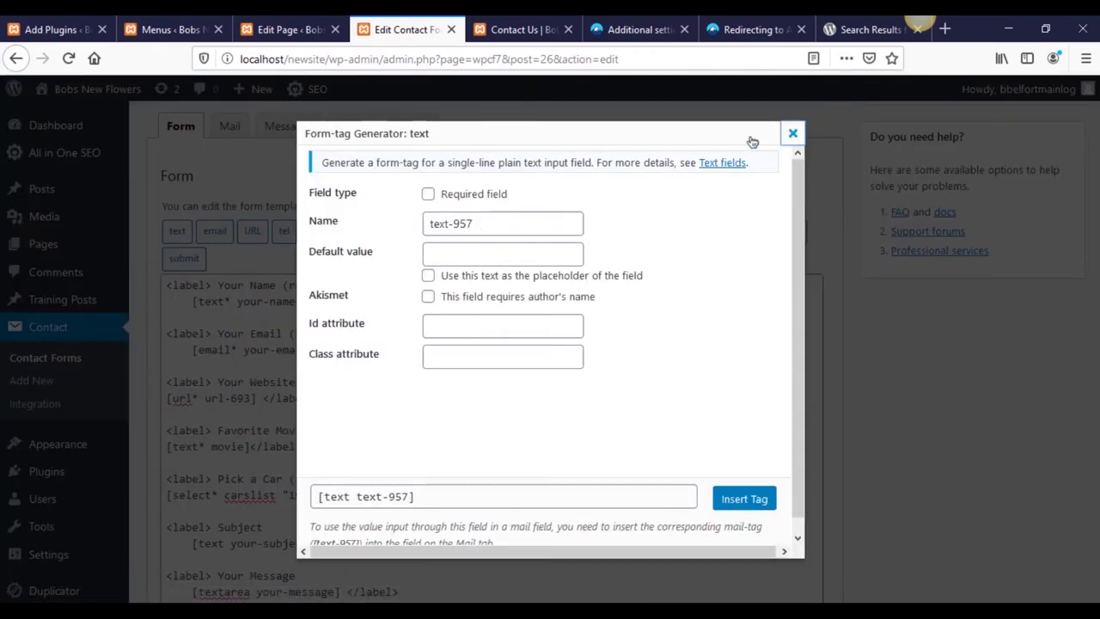
pyautogui.click(792, 133)
pyautogui.click(229, 127)
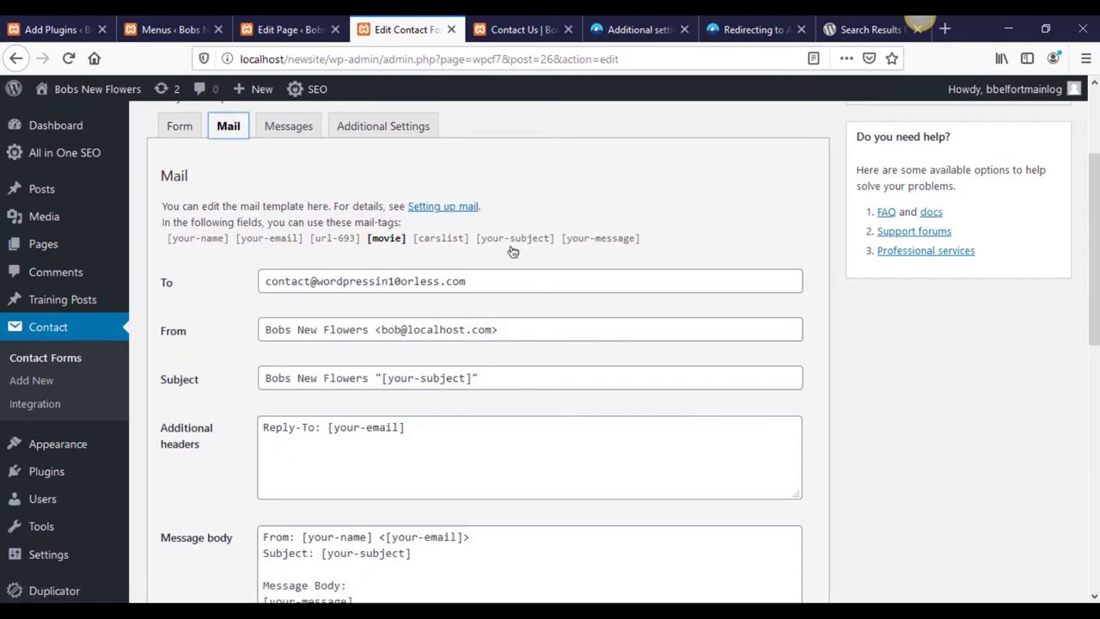
# Step: Highlight [your-subject] in the mail template's Subject field and compare it with the available mail-tags
pyautogui.scroll(-3, 479, 279)
pyautogui.moveTo(381, 214); pyautogui.dragTo(471, 222)
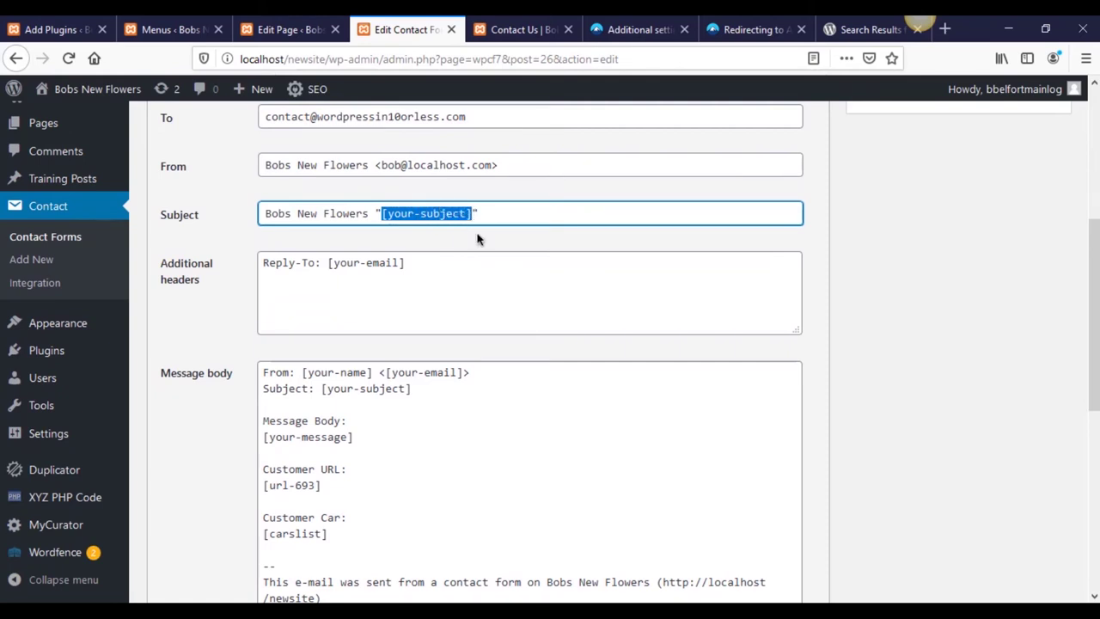
pyautogui.click(477, 239)
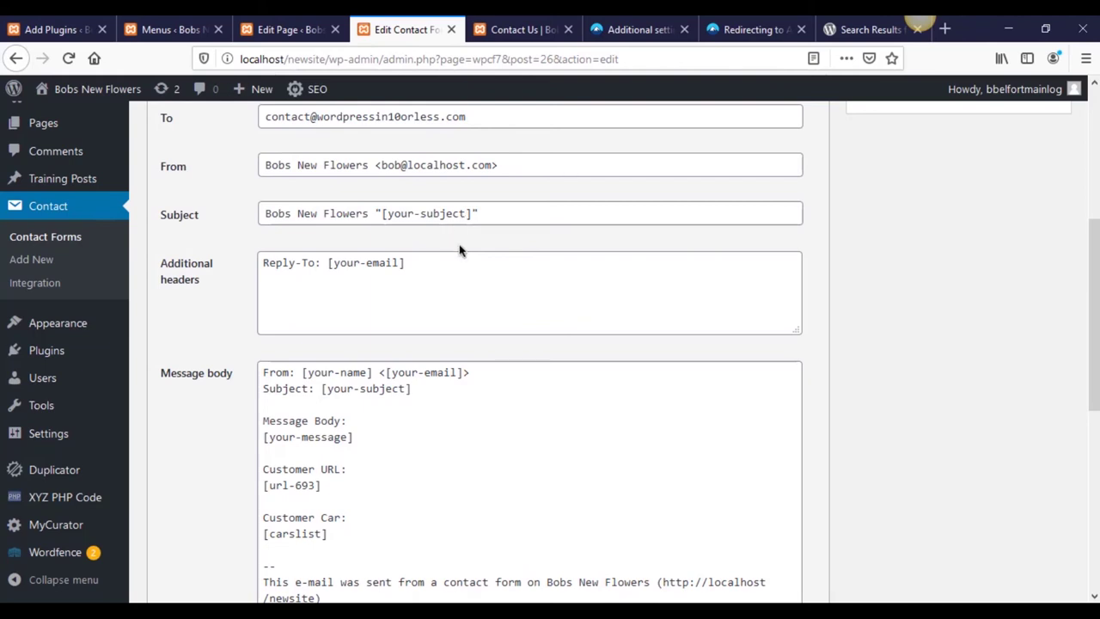
pyautogui.scroll(3, 460, 250)
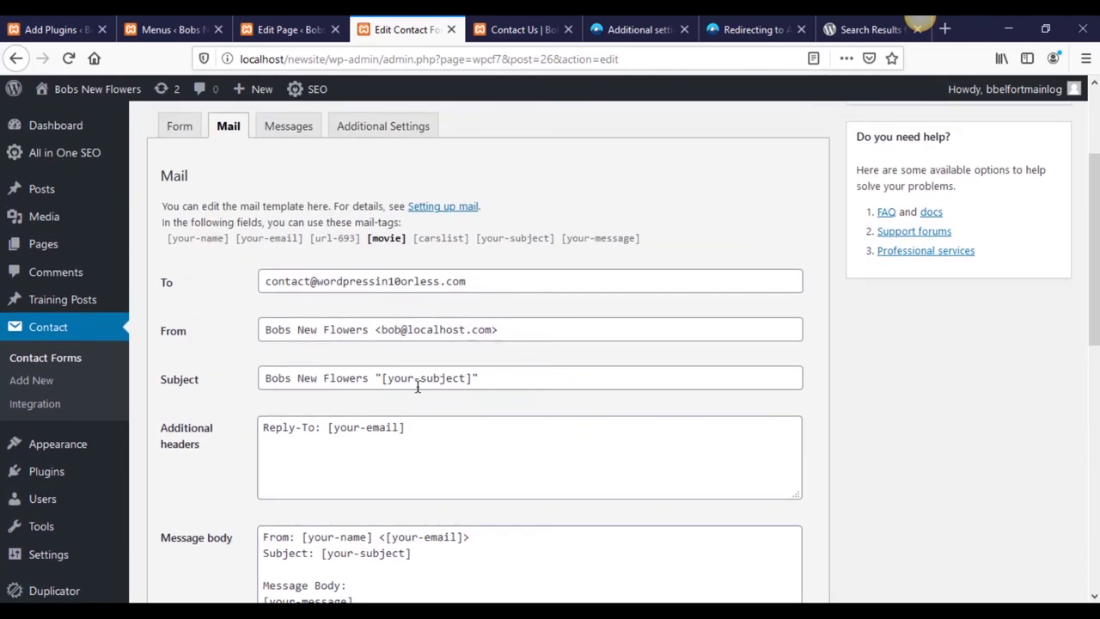
# Step: Highlight the [your-subject], [your-message], [url-693] and [carslist] mail-tags in turn within the mail template's message body
pyautogui.scroll(-6, 417, 387)
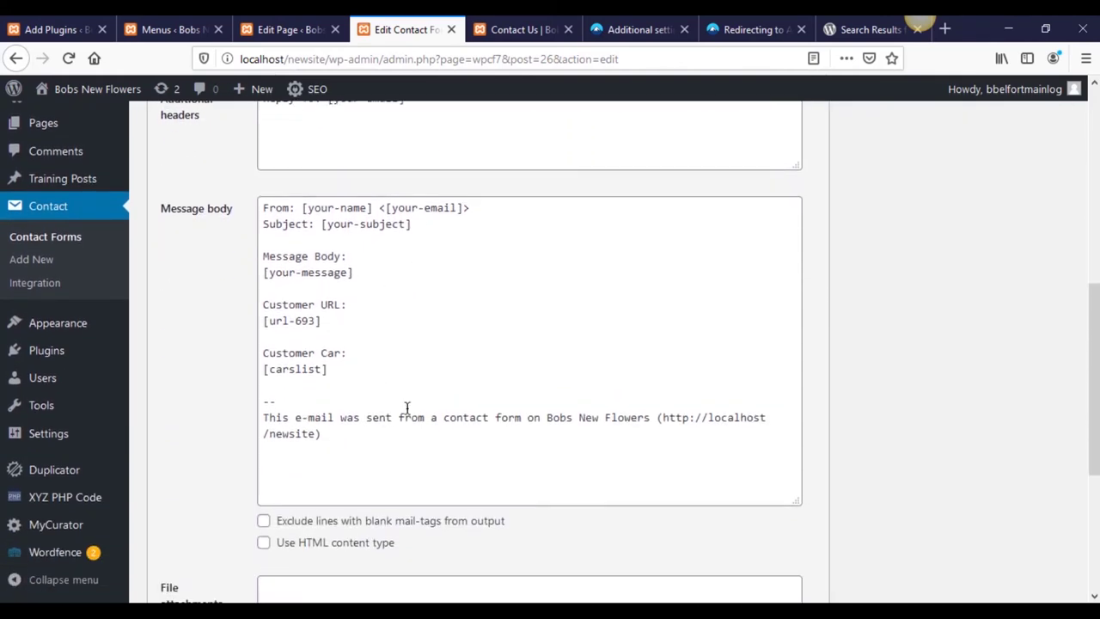
pyautogui.moveTo(308, 209); pyautogui.dragTo(321, 226)
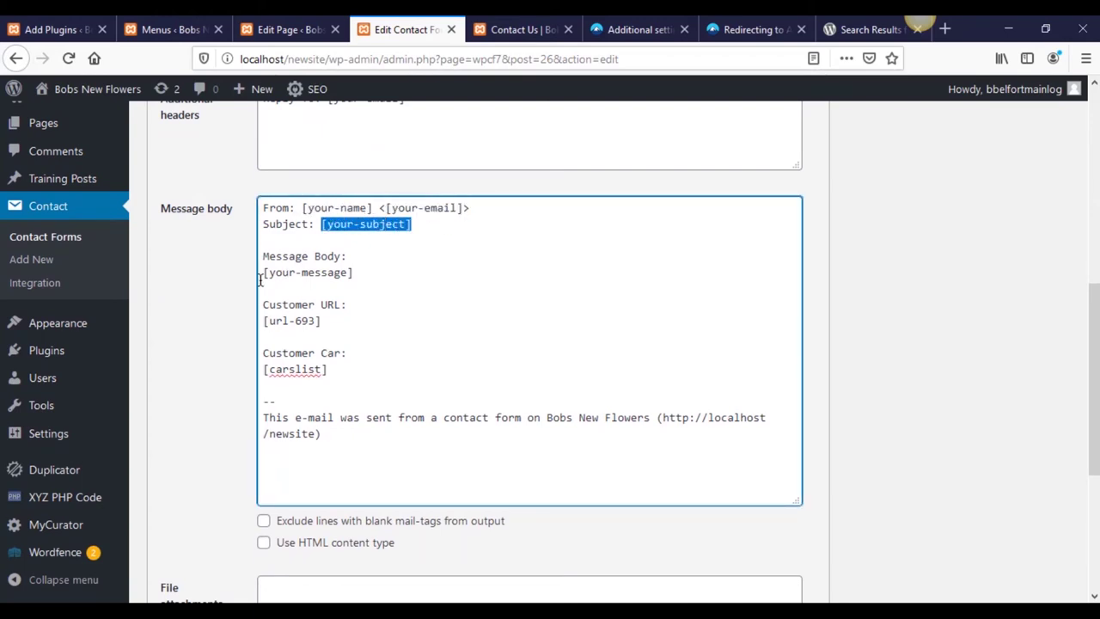
pyautogui.moveTo(263, 273); pyautogui.dragTo(359, 274)
pyautogui.moveTo(329, 320); pyautogui.dragTo(263, 320)
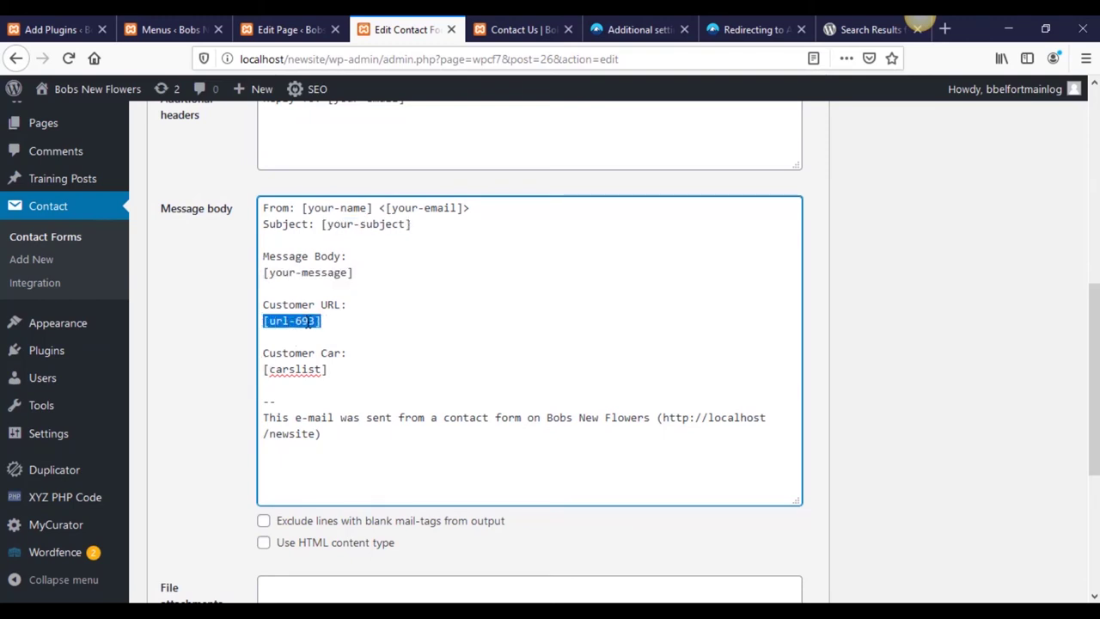
pyautogui.moveTo(330, 369); pyautogui.dragTo(240, 372)
# Step: Trace the [carslist] mail-tag to the Pick a Car field in the form template and highlight its name
pyautogui.scroll(5, 236, 326)
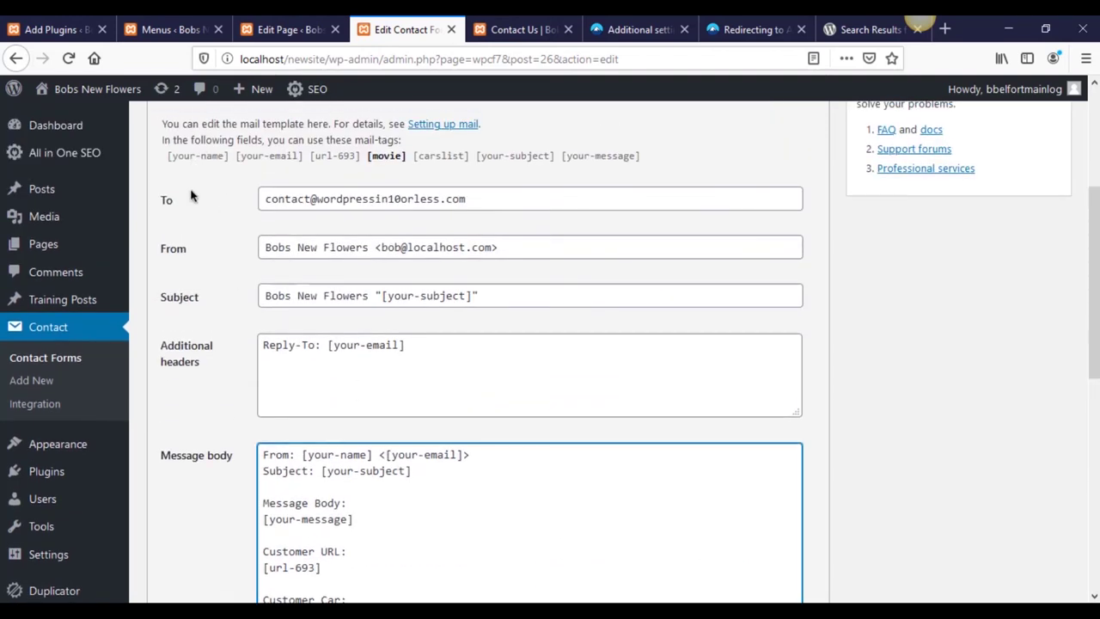
pyautogui.click(180, 129)
pyautogui.scroll(-2, 317, 427)
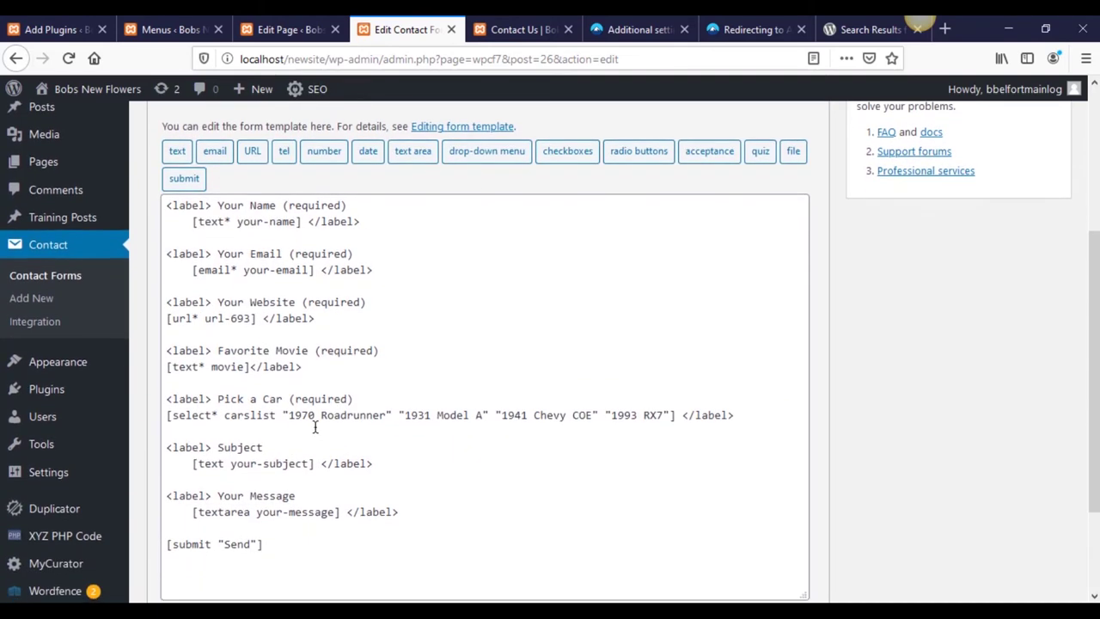
pyautogui.doubleClick(252, 415)
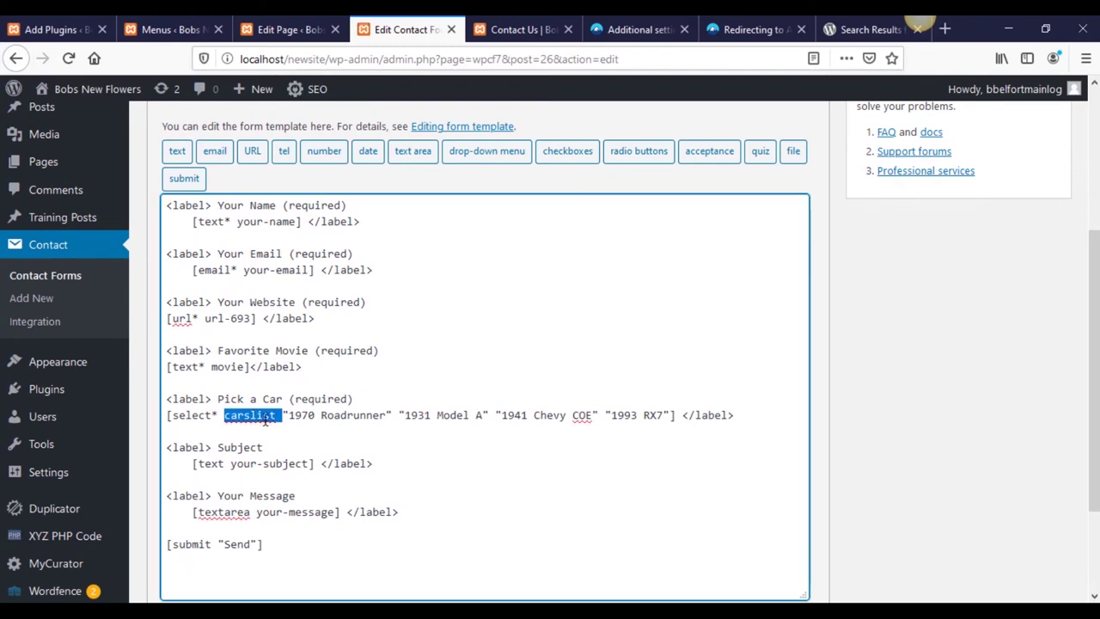
pyautogui.click(291, 416)
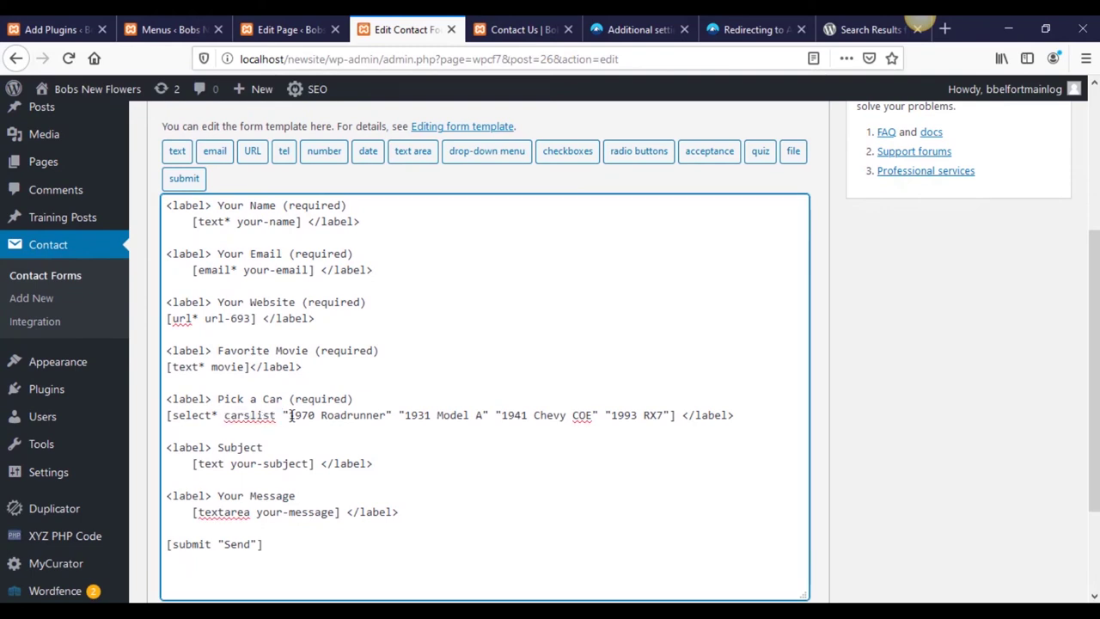
# Step: Inspect the name and options settings in the drop-down menu form-tag generator, and close it without inserting a tag
pyautogui.click(497, 155)
pyautogui.moveTo(491, 239); pyautogui.dragTo(398, 269)
pyautogui.click(465, 294)
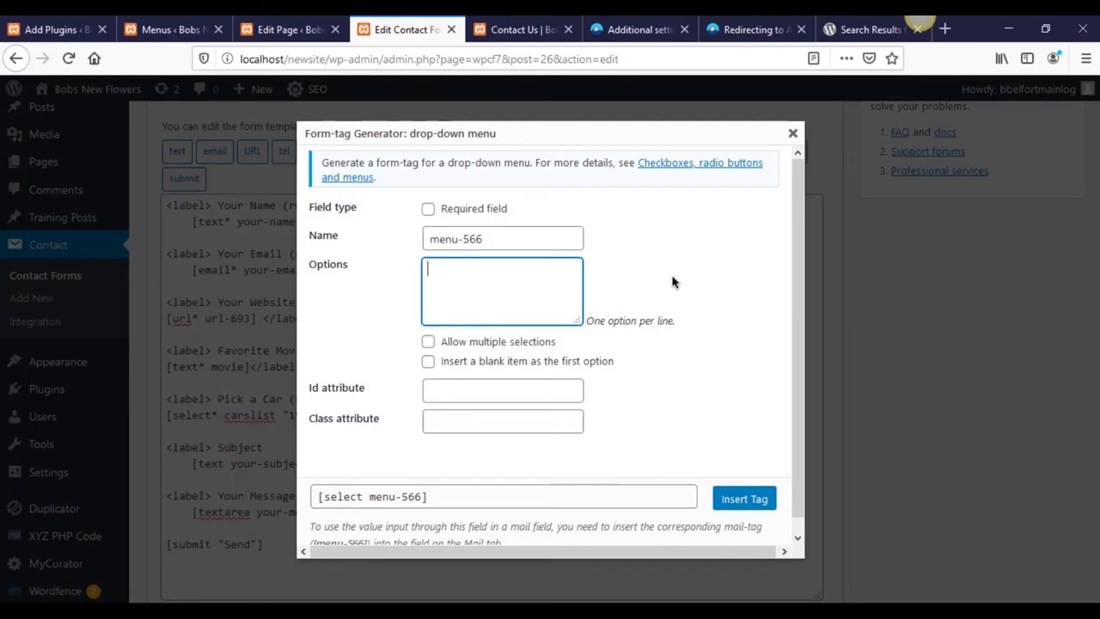
pyautogui.click(791, 135)
# Step: Add the line "[your-name]'s favorite movie is:" below [carslist] in the mail template's message body
pyautogui.scroll(3, 301, 215)
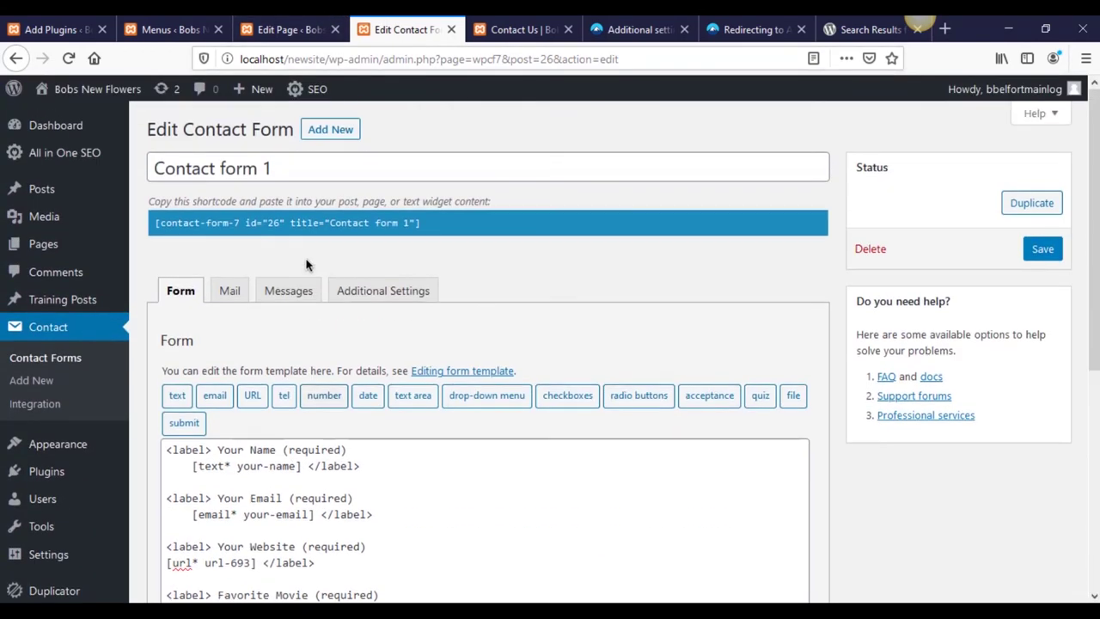
pyautogui.click(228, 289)
pyautogui.scroll(-5, 257, 370)
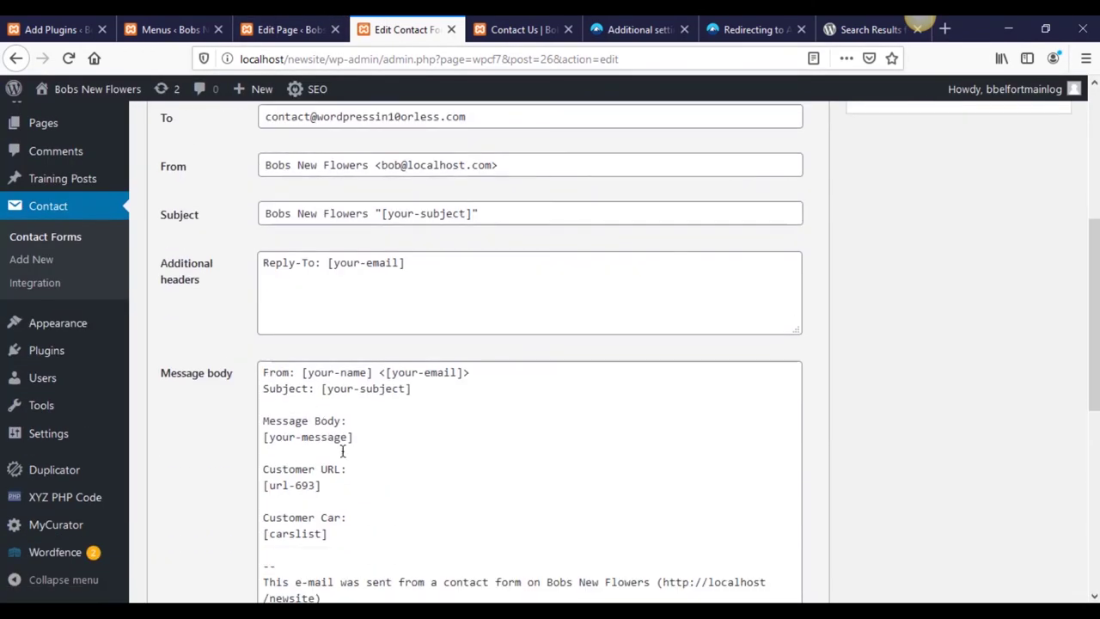
pyautogui.scroll(-3, 308, 541)
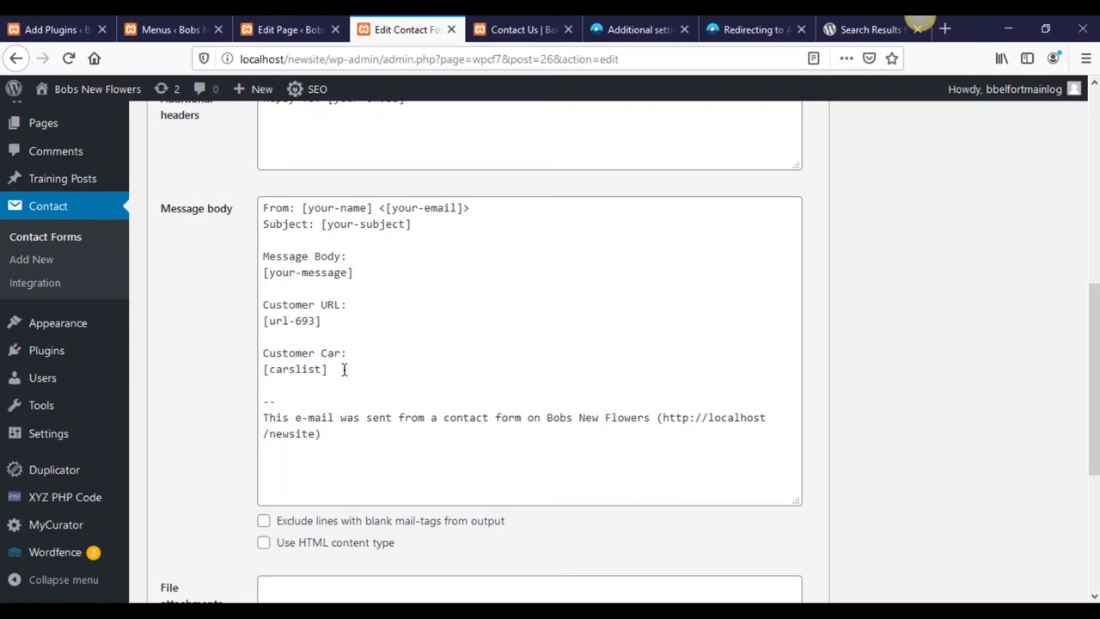
pyautogui.moveTo(342, 371); pyautogui.dragTo(259, 374)
pyautogui.click(237, 379)
pyautogui.click(384, 372)
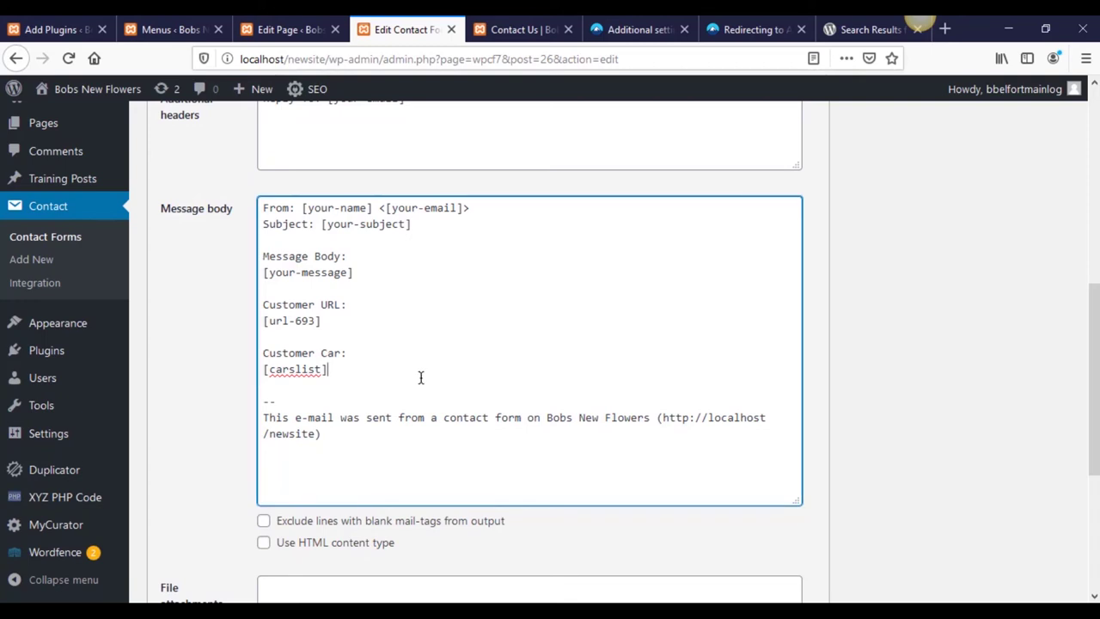
pyautogui.press('Return')
pyautogui.press('Return')
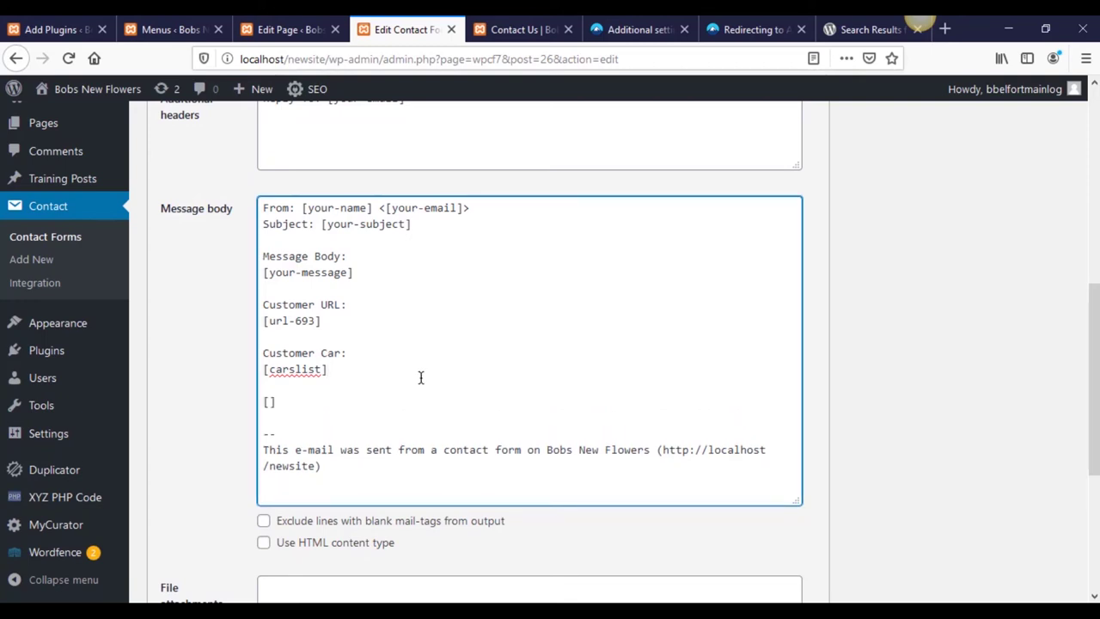
pyautogui.write('your-name')
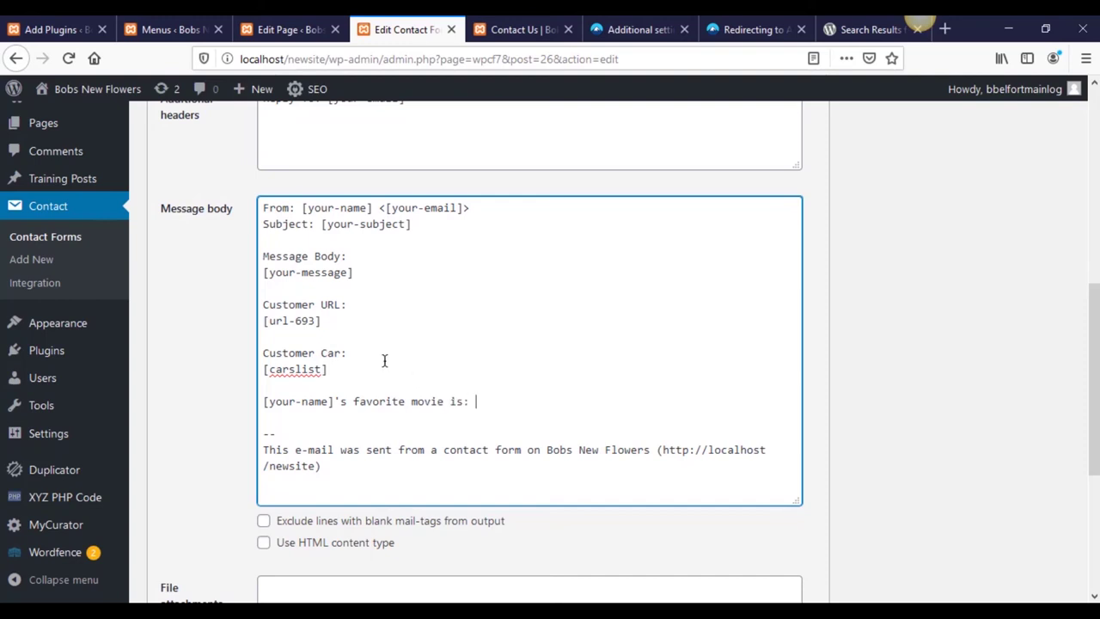
# Step: Locate the Favorite Movie field in the form template and highlight its tag name, movie
pyautogui.scroll(5, 376, 356)
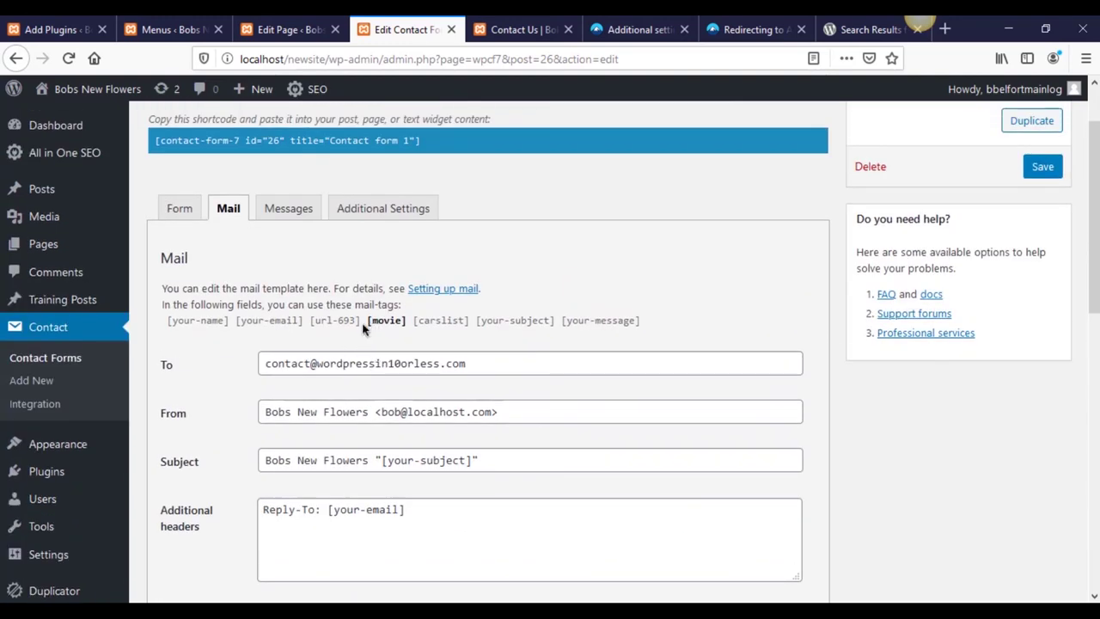
pyautogui.click(186, 210)
pyautogui.scroll(-2, 261, 430)
pyautogui.scroll(-1, 260, 430)
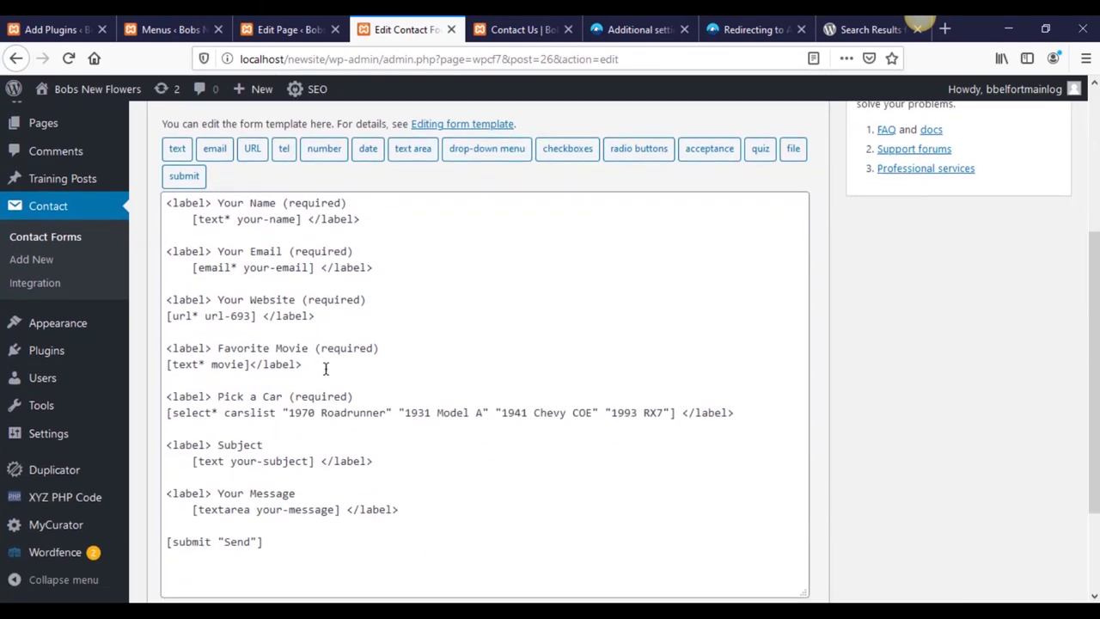
pyautogui.moveTo(247, 365); pyautogui.dragTo(214, 366)
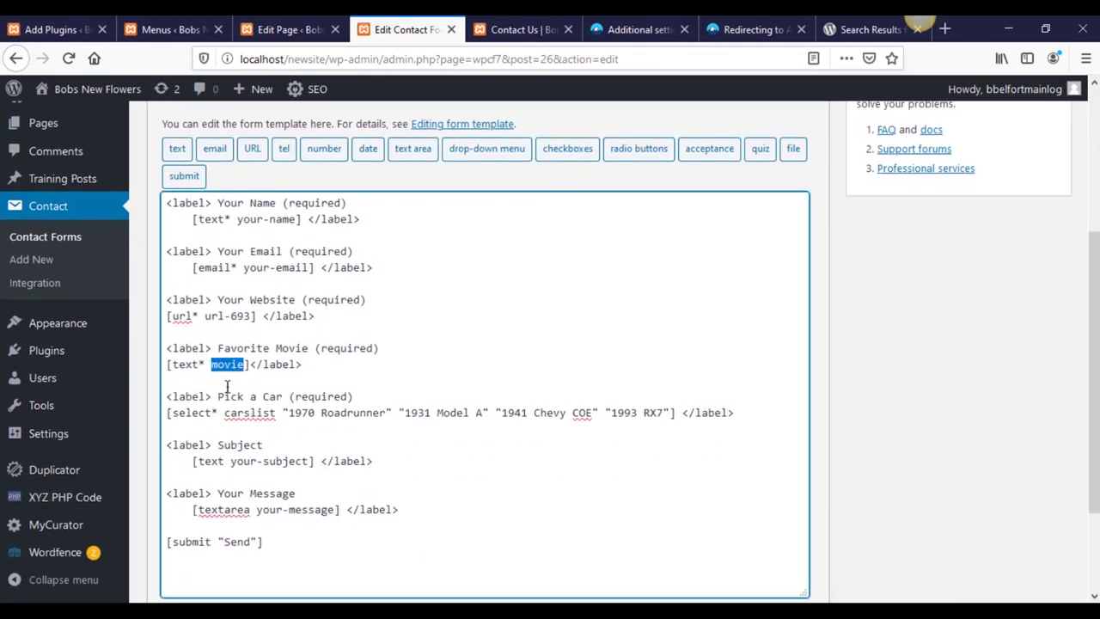
# Step: Copy the [movie] mail-tag from the mail template's tag list and paste it after "[your-name]'s favorite movie is:" in the message body
pyautogui.scroll(3, 251, 336)
pyautogui.click(228, 291)
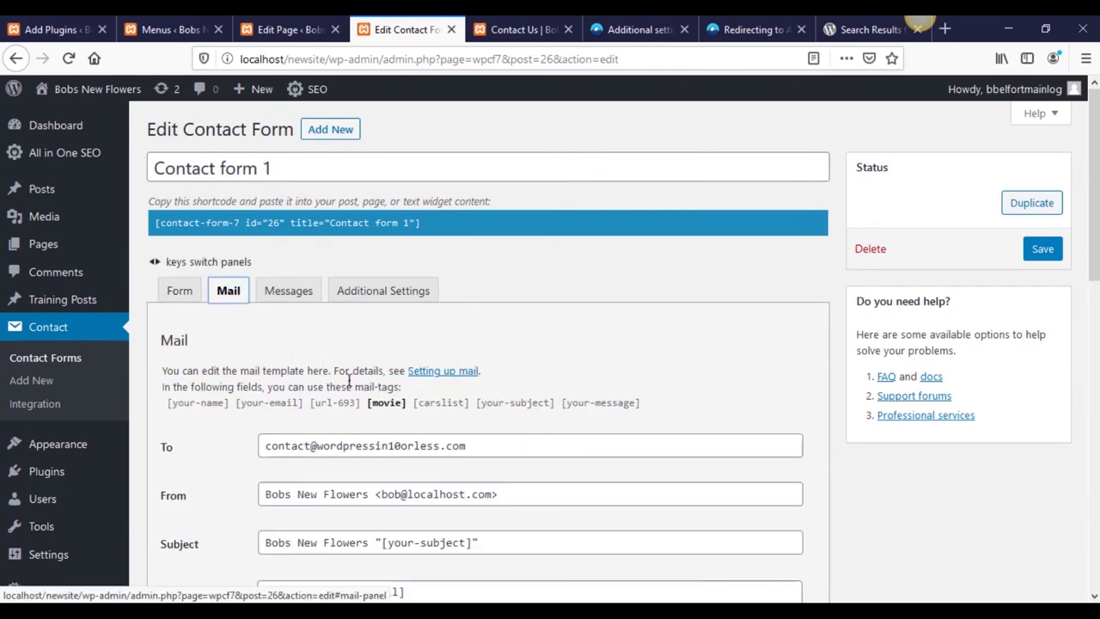
pyautogui.click(376, 409)
pyautogui.hotkey('ctrl', 'c')
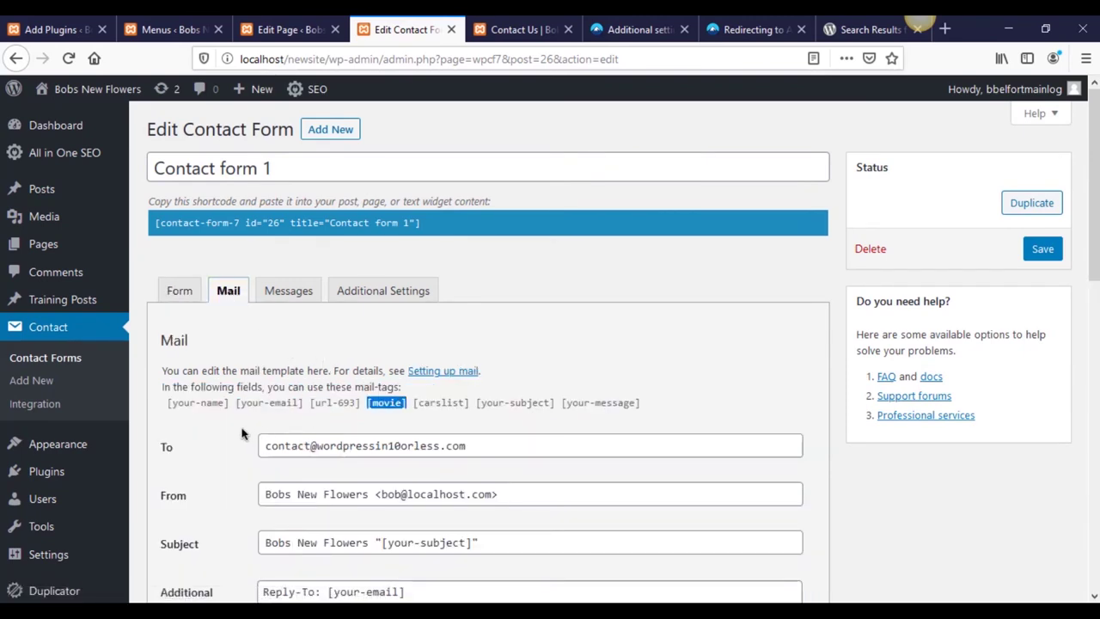
pyautogui.scroll(-5, 245, 434)
pyautogui.click(465, 410)
pyautogui.hotkey('ctrl', 'v')
pyautogui.click(240, 430)
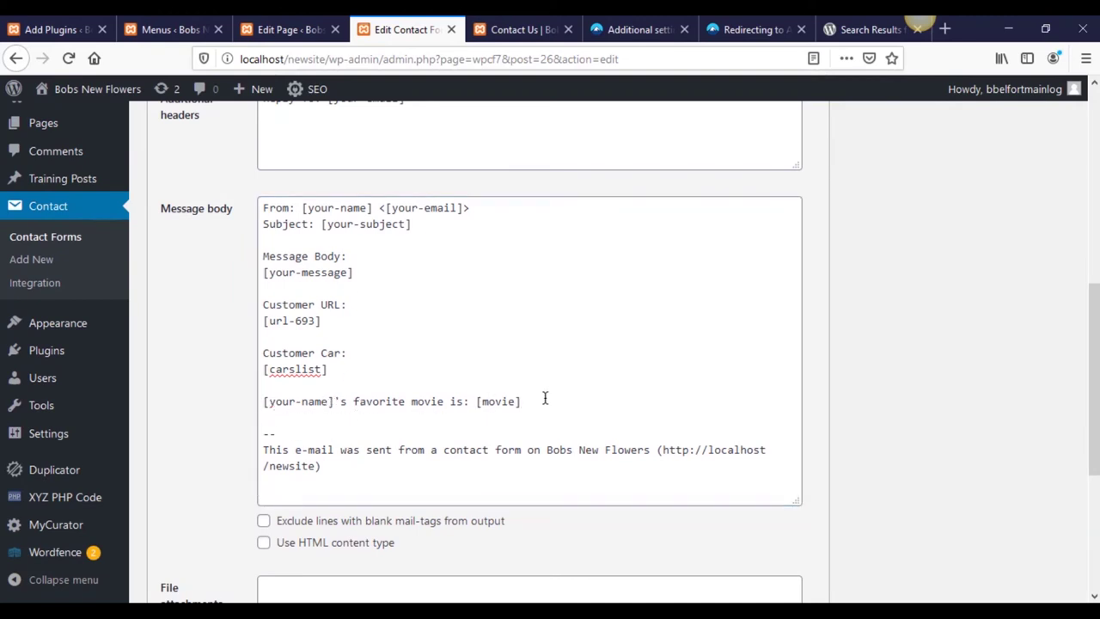
# Step: Highlight the [movie] mail-tag in the message body and review the favorite movie line
pyautogui.moveTo(545, 398); pyautogui.dragTo(475, 405)
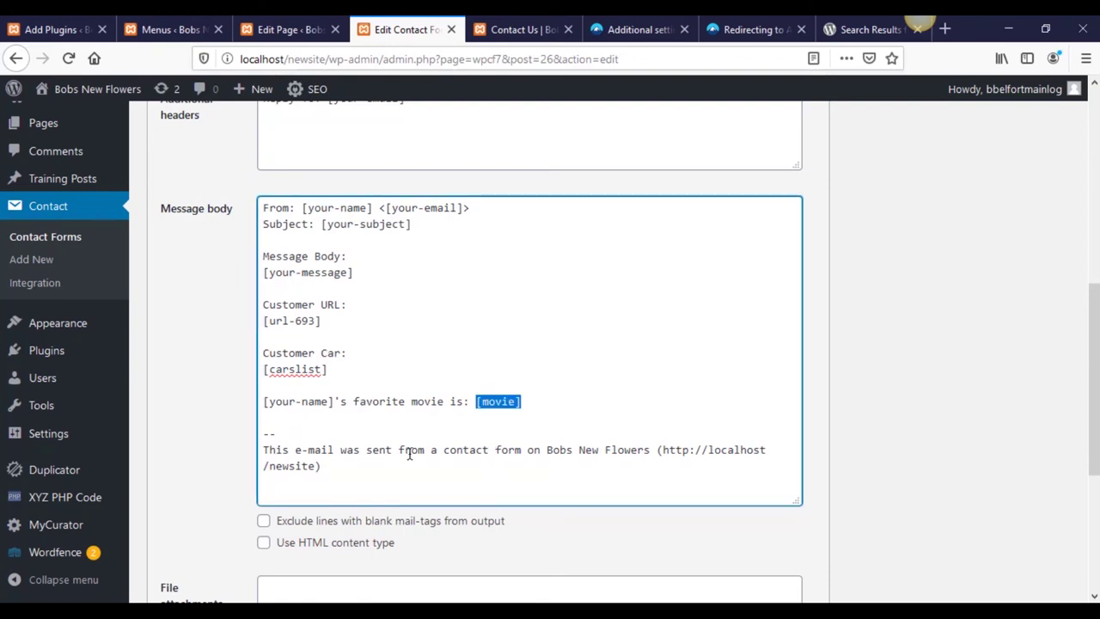
pyautogui.click(195, 420)
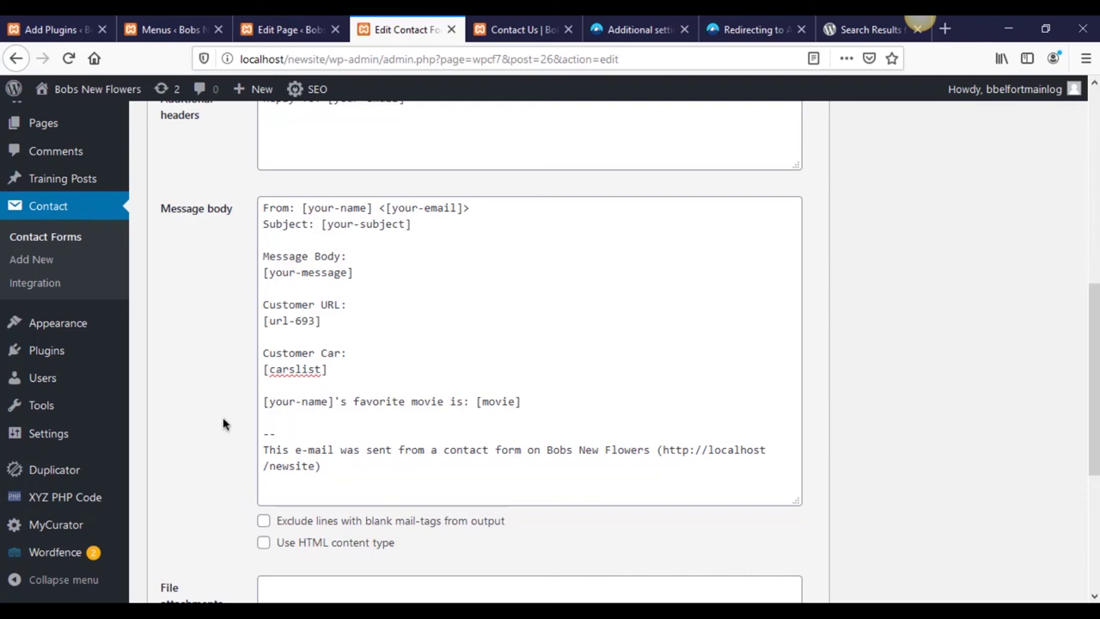
pyautogui.scroll(-1, 461, 326)
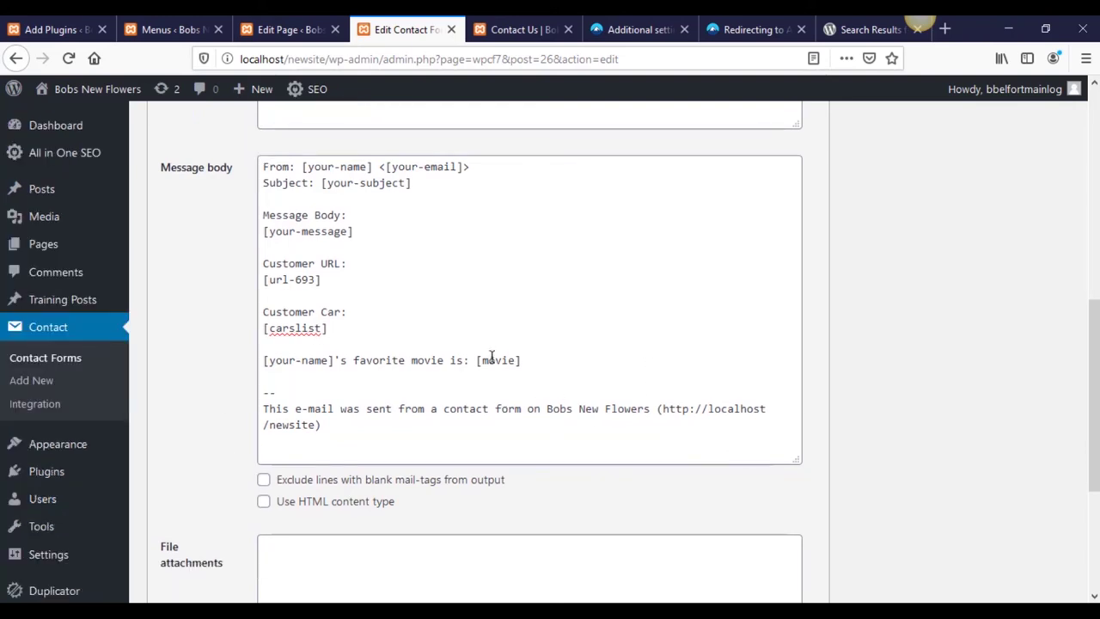
# Step: Open the form's messages, check the Send button on the Contact Us page, and return to the contact form editor
pyautogui.scroll(6, 420, 398)
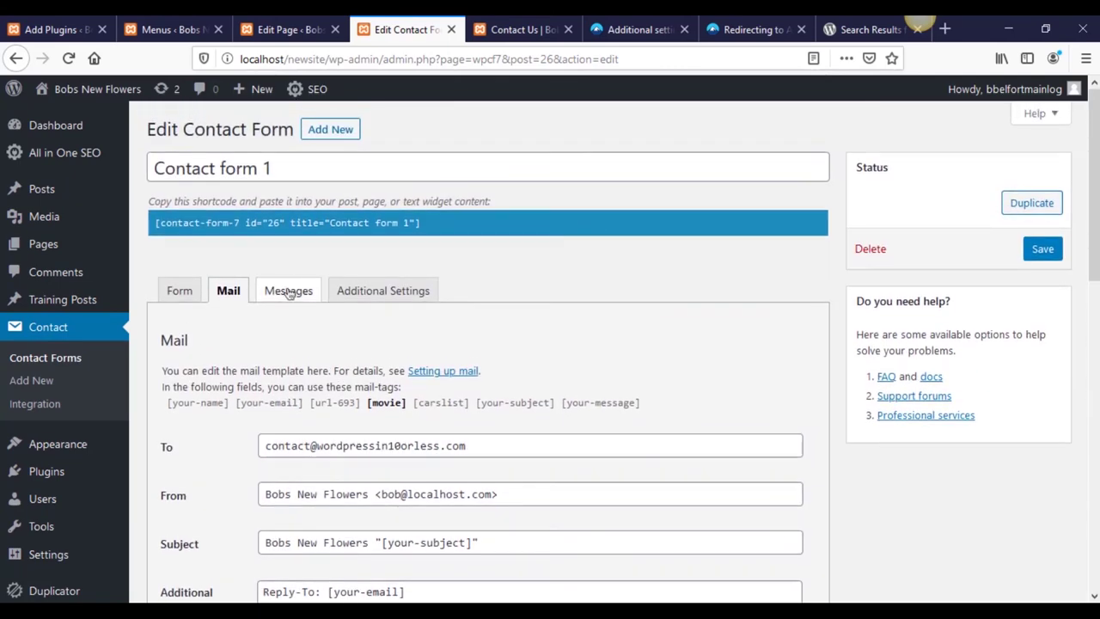
pyautogui.click(287, 284)
pyautogui.scroll(-2, 565, 278)
pyautogui.click(606, 243)
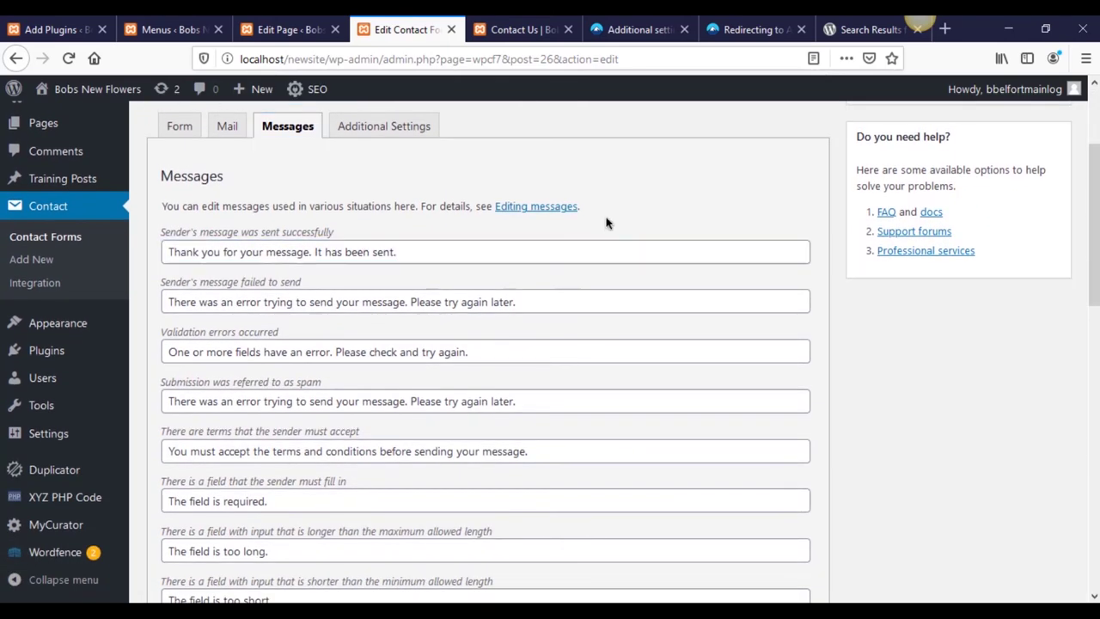
pyautogui.click(511, 30)
pyautogui.scroll(-5, 327, 413)
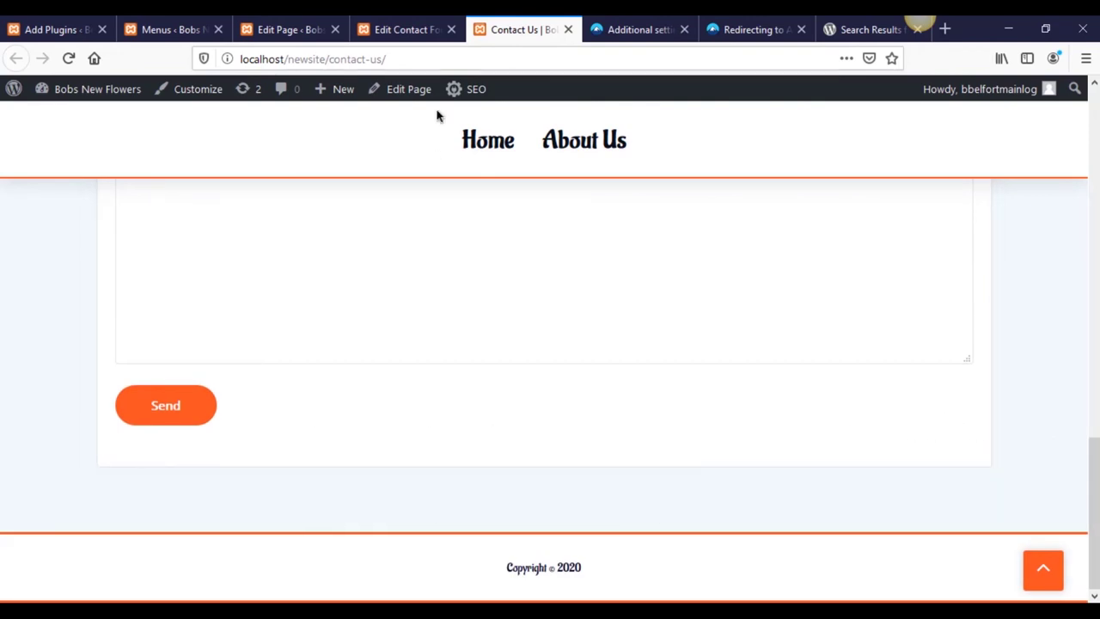
pyautogui.click(413, 28)
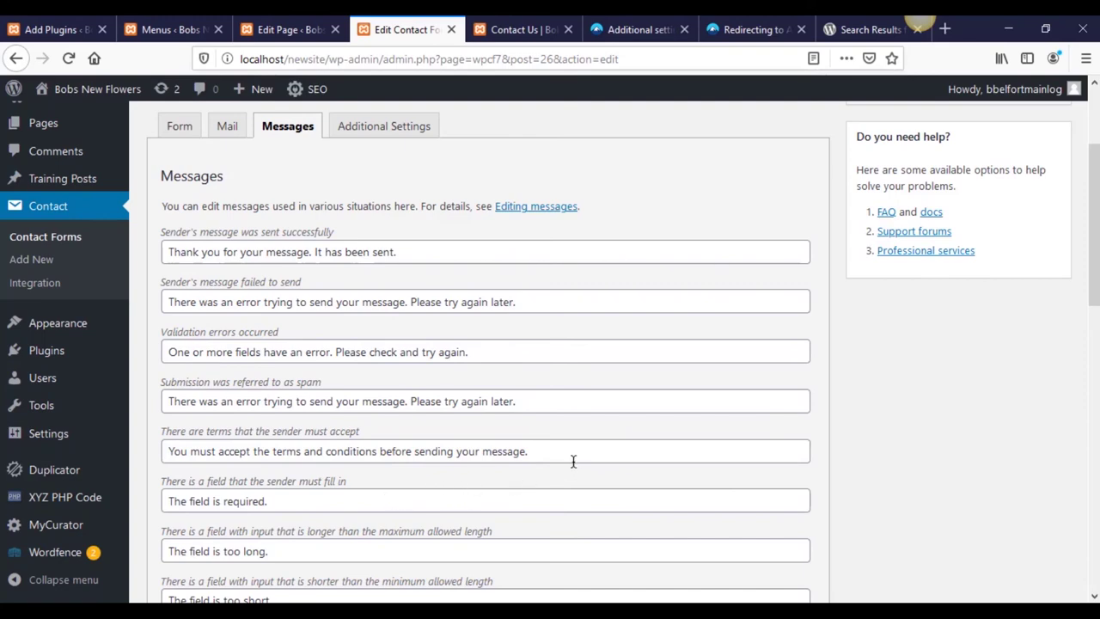
# Step: Review the full list of form messages and highlight the one for a successfully sent message
pyautogui.scroll(-5, 567, 481)
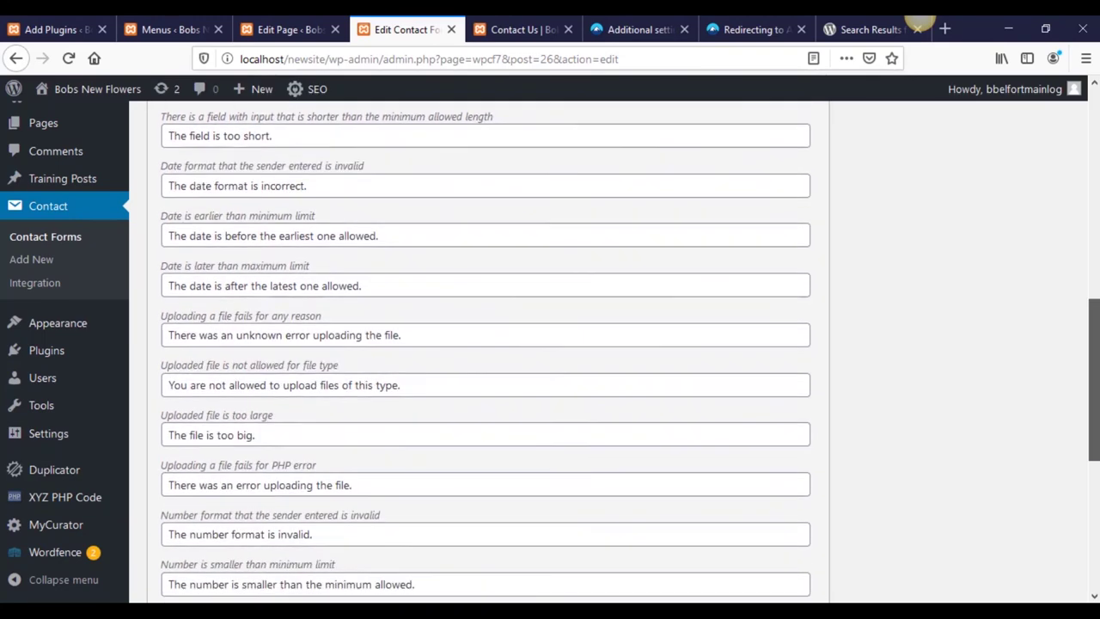
pyautogui.scroll(-2, 485, 352)
pyautogui.scroll(7, 486, 352)
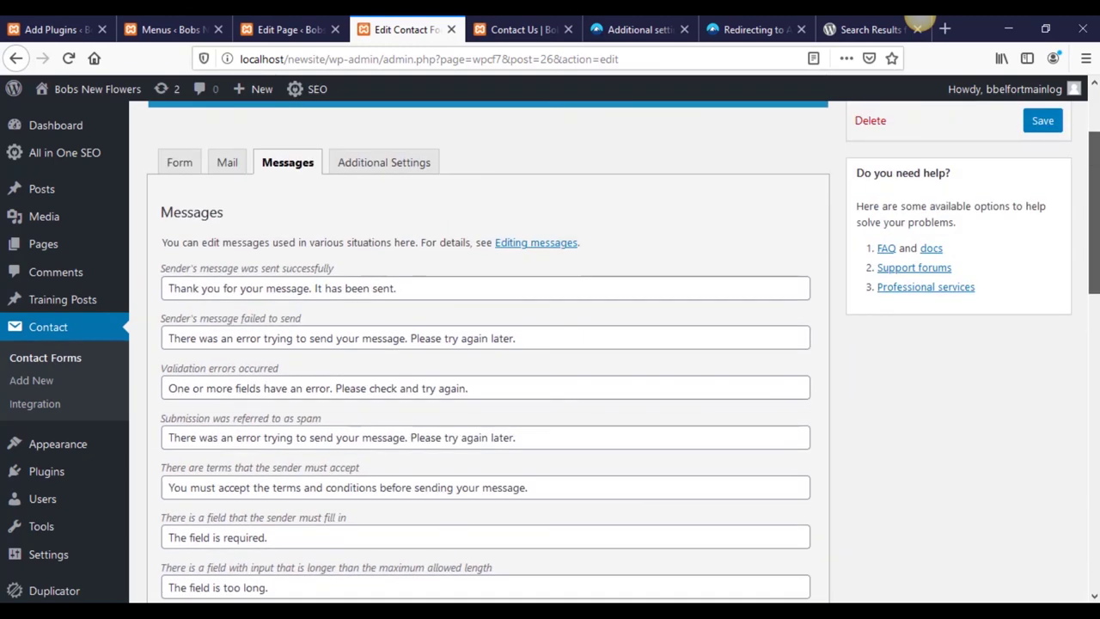
pyautogui.scroll(1, 287, 295)
pyautogui.tripleClick(447, 323)
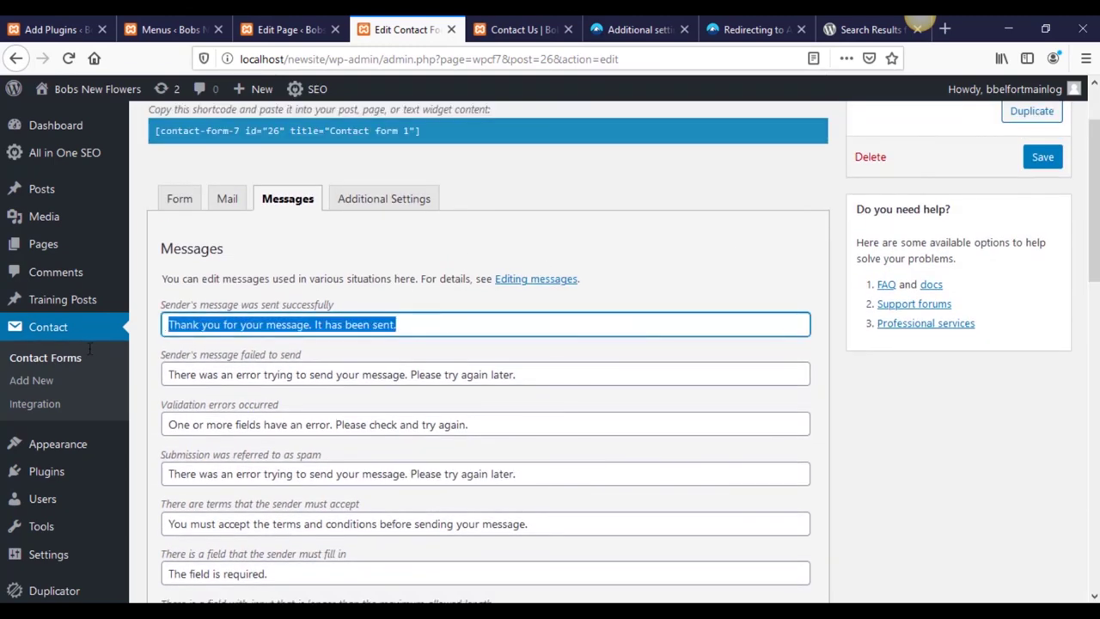
pyautogui.click(445, 345)
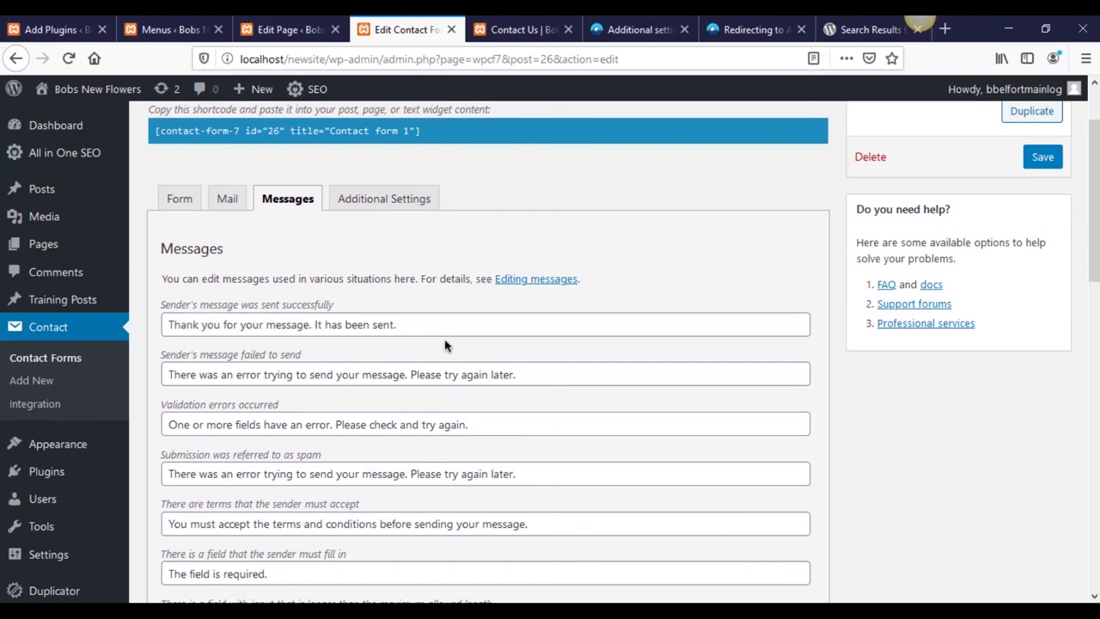
# Step: Open the form's Additional Settings and examine the area for customization code snippets
pyautogui.click(352, 206)
pyautogui.click(423, 481)
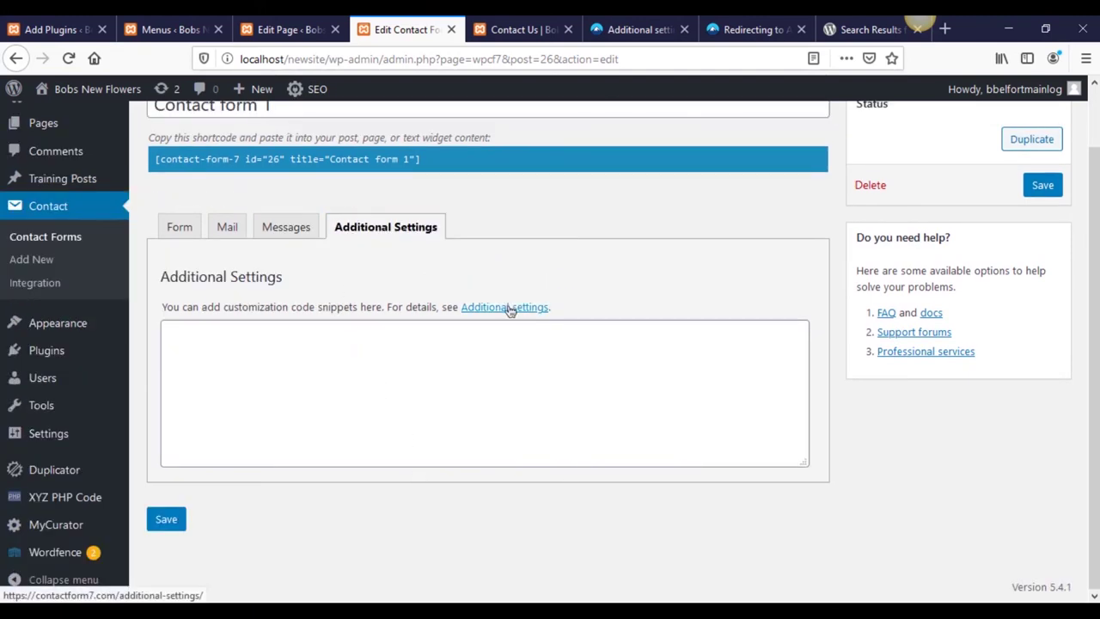
# Step: Open the Contact Form 7 documentation on additional settings and review its introduction and the subscribers-only and demo mode snippets
pyautogui.click(603, 30)
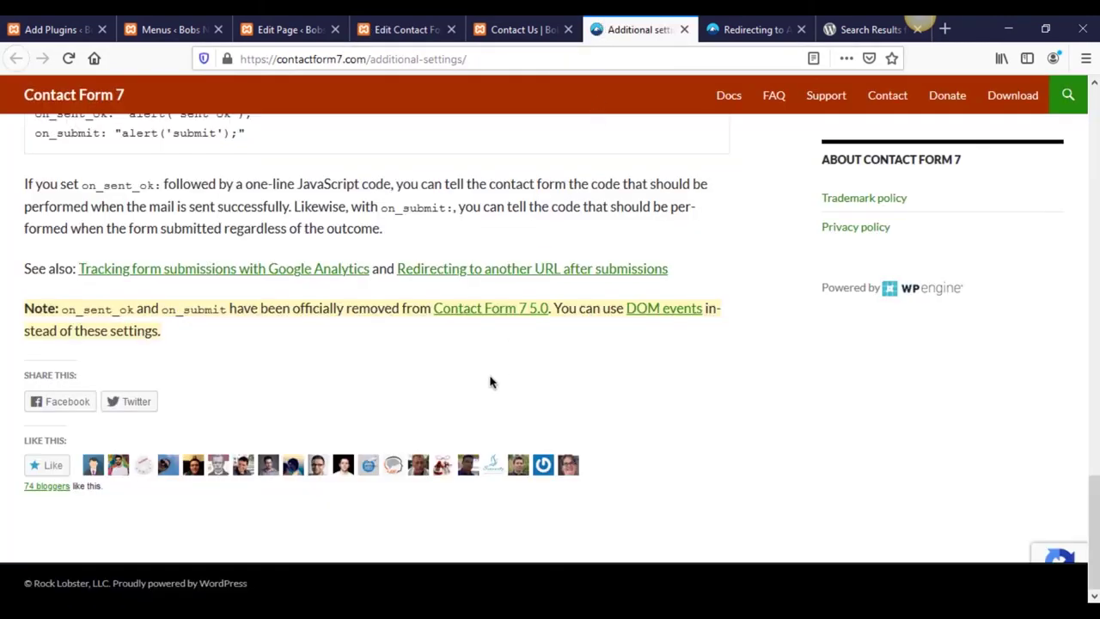
pyautogui.scroll(15, 490, 378)
pyautogui.scroll(5, 490, 376)
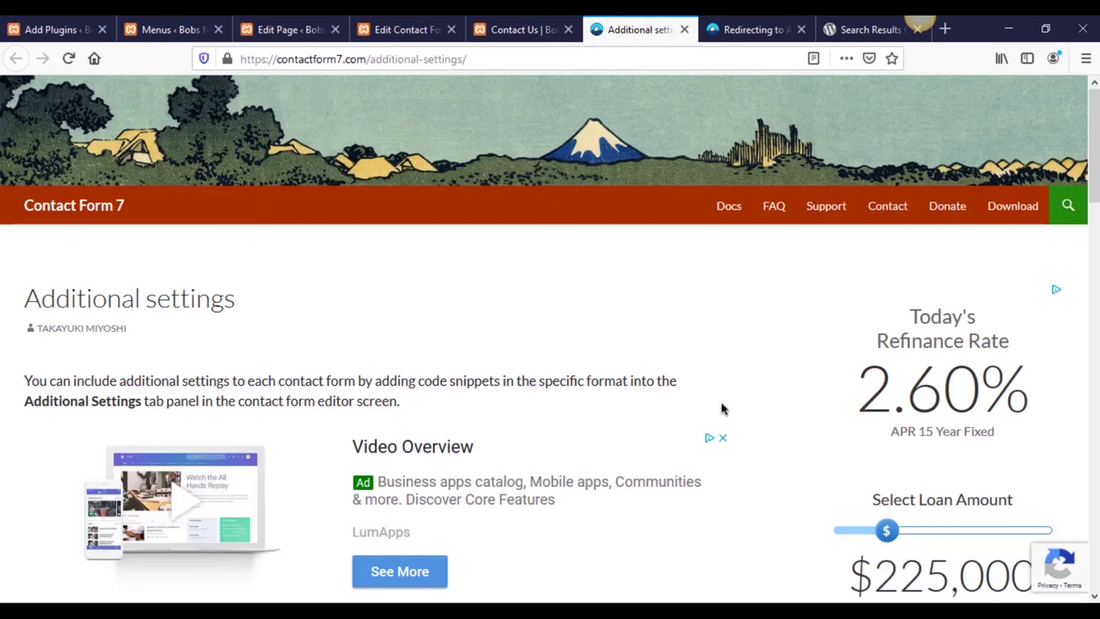
pyautogui.scroll(-2, 730, 399)
pyautogui.scroll(-5, 743, 397)
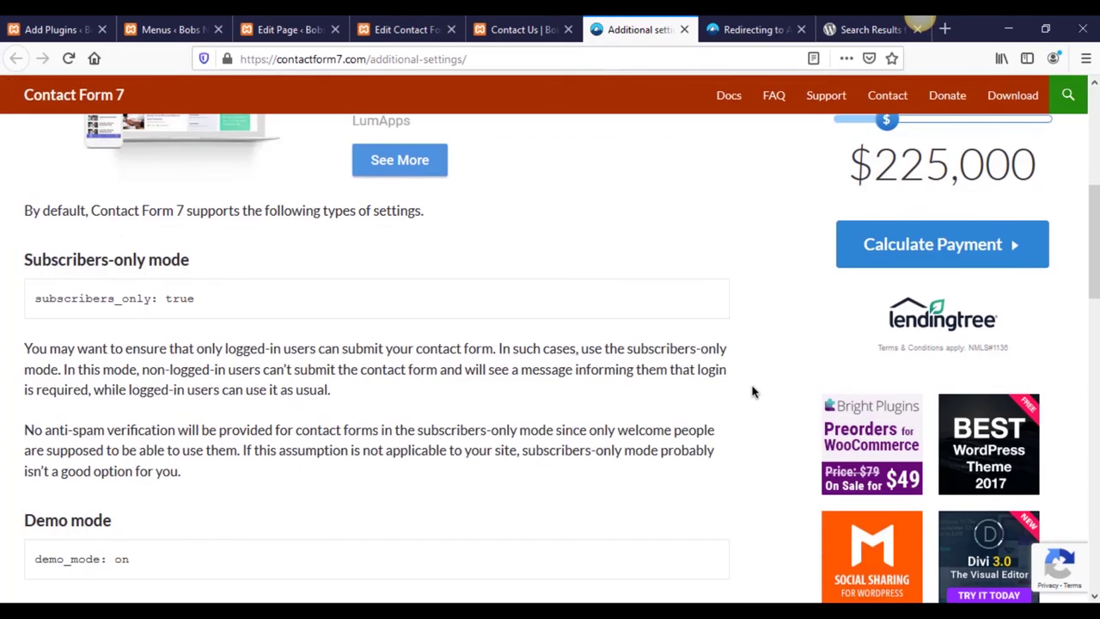
pyautogui.scroll(1, 750, 389)
pyautogui.scroll(5, 749, 389)
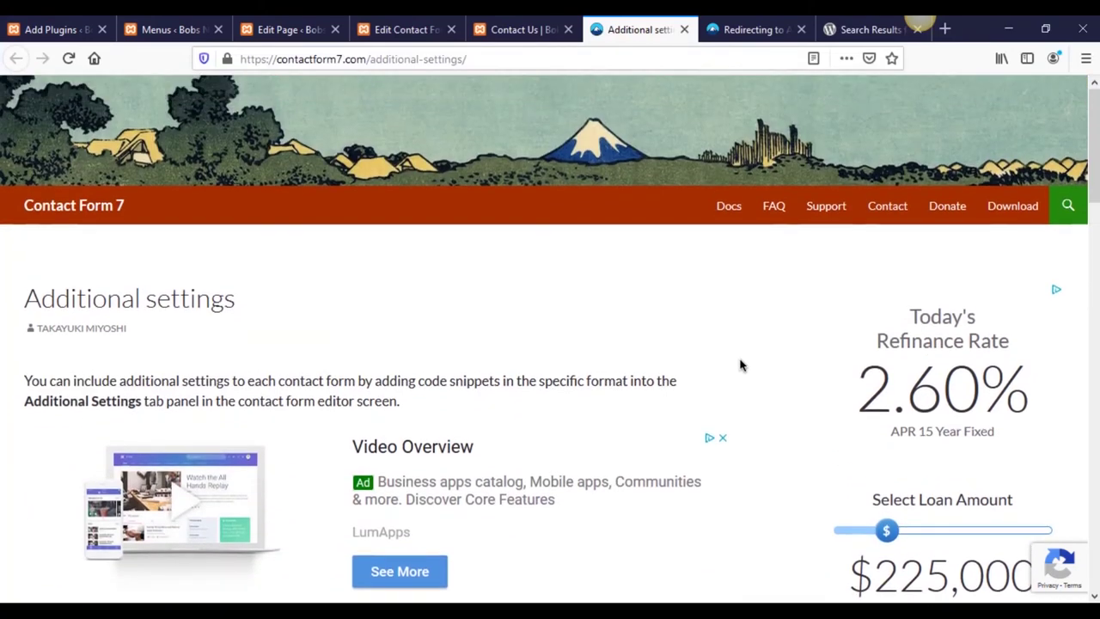
# Step: Return to the contact form editor, glance at the Menus page, and check the Contact Us page's navigation menu
pyautogui.click(516, 25)
pyautogui.click(416, 27)
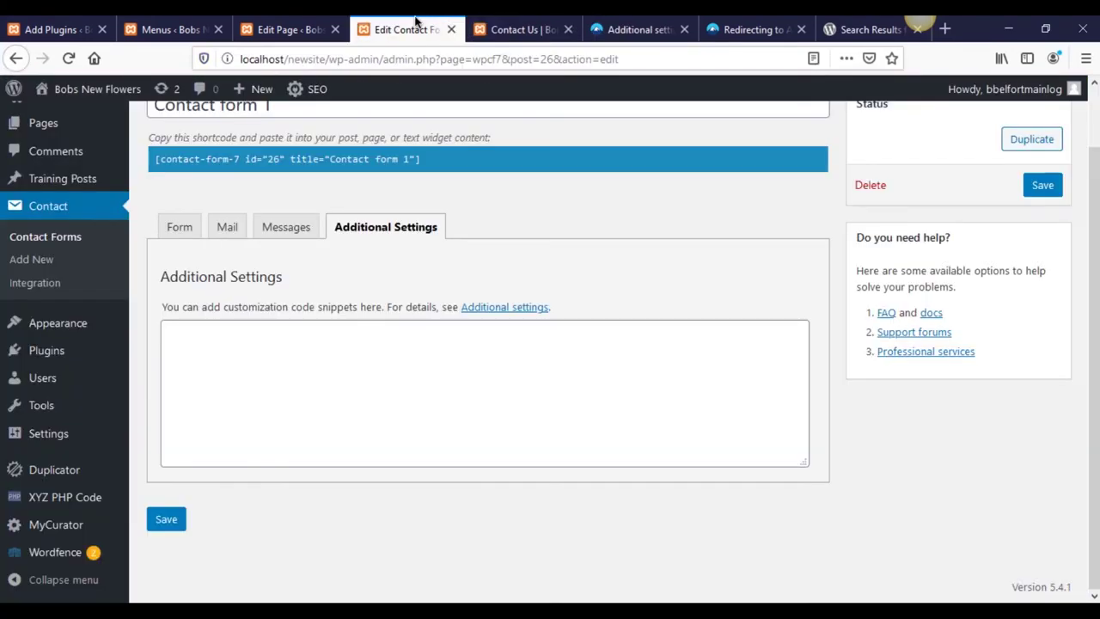
pyautogui.scroll(2, 420, 387)
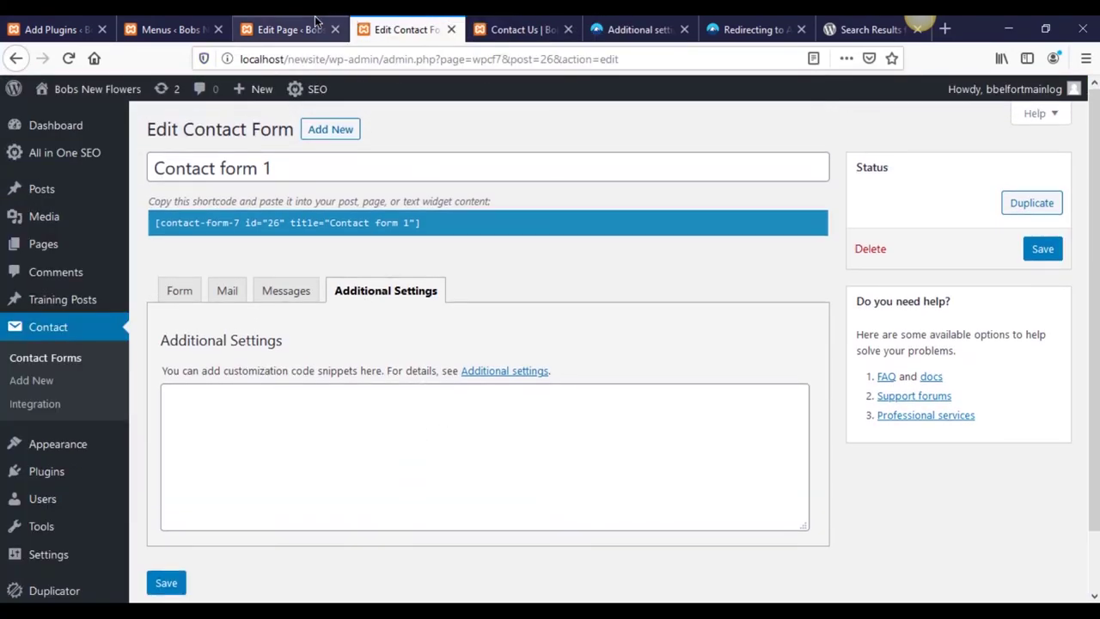
pyautogui.click(172, 29)
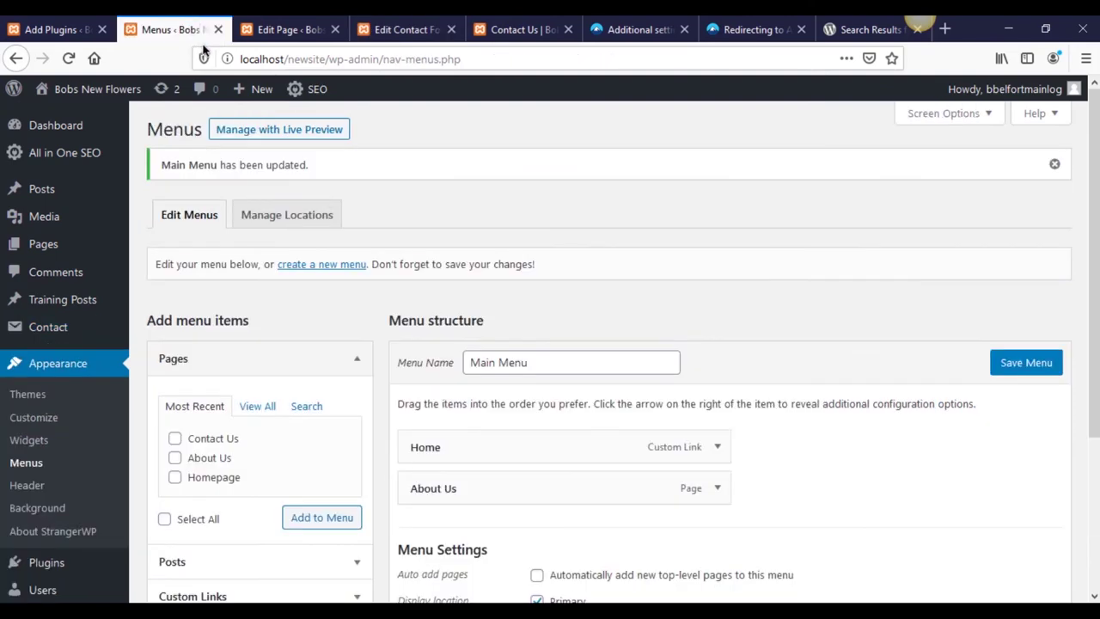
pyautogui.click(520, 29)
pyautogui.scroll(10, 522, 344)
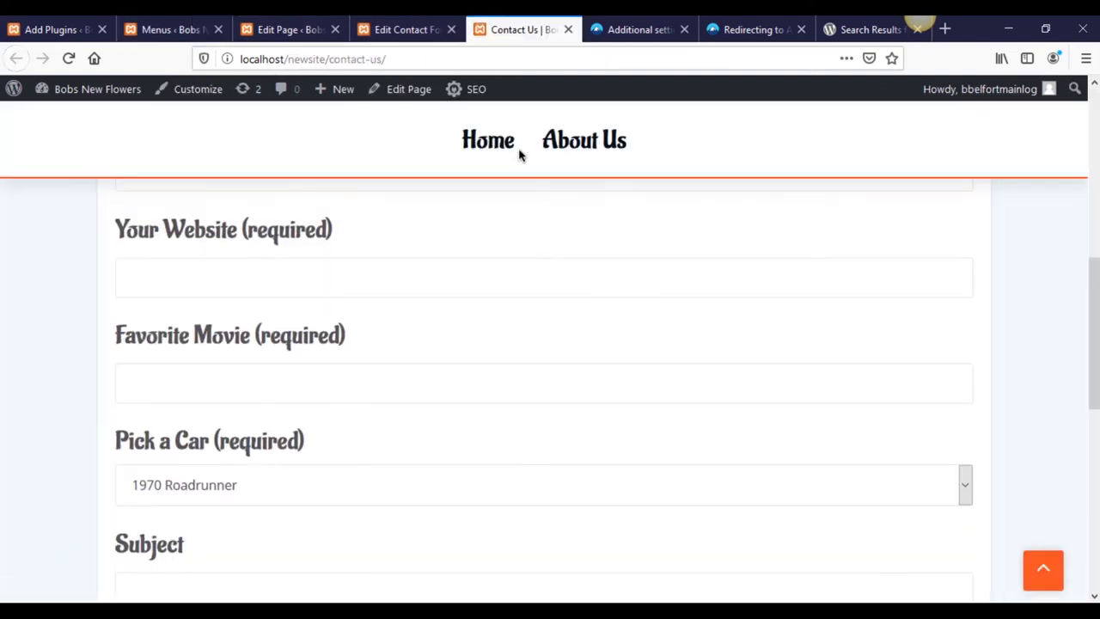
pyautogui.scroll(5, 520, 155)
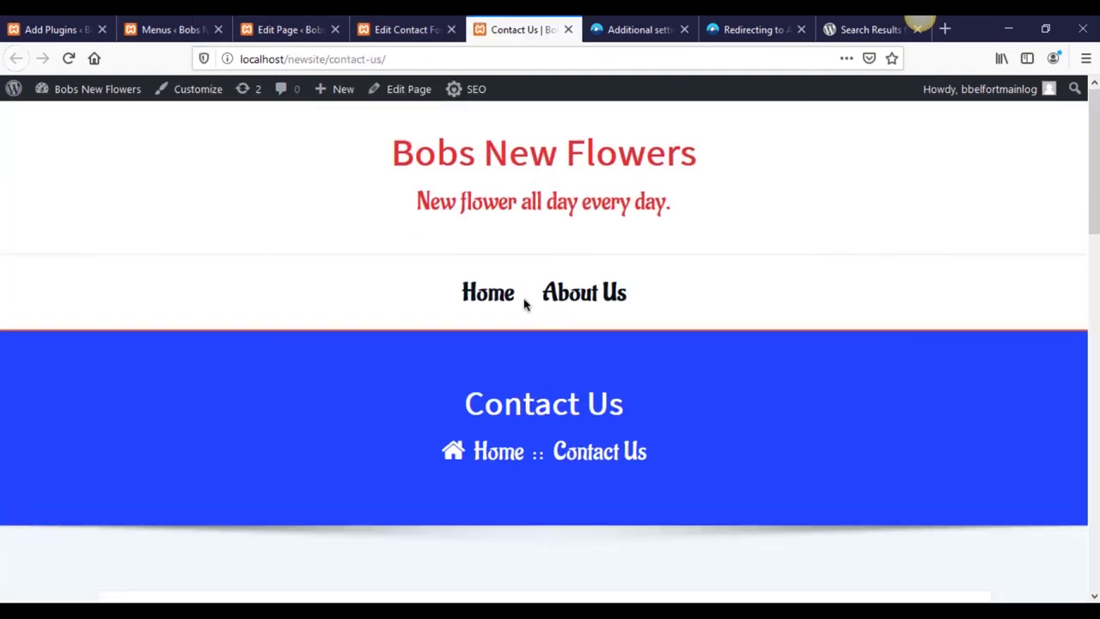
# Step: Go back to the Menus page and review Main Menu's items and display location
pyautogui.click(226, 22)
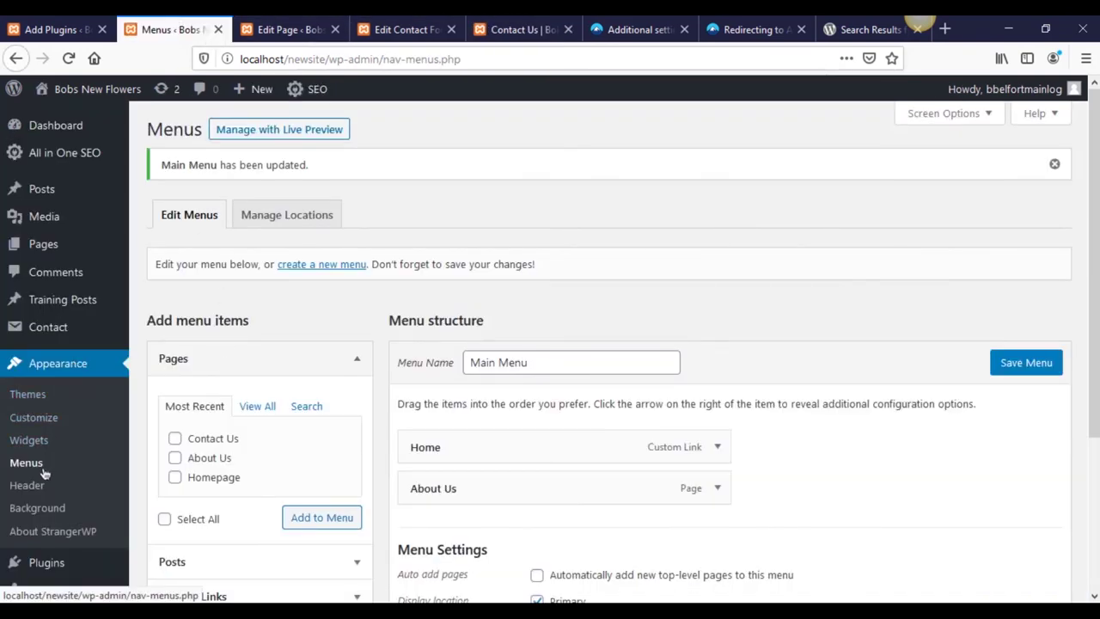
pyautogui.scroll(-1, 600, 391)
pyautogui.scroll(-1, 600, 391)
pyautogui.click(547, 282)
pyautogui.doubleClick(547, 282)
pyautogui.click(739, 288)
pyautogui.scroll(-2, 645, 412)
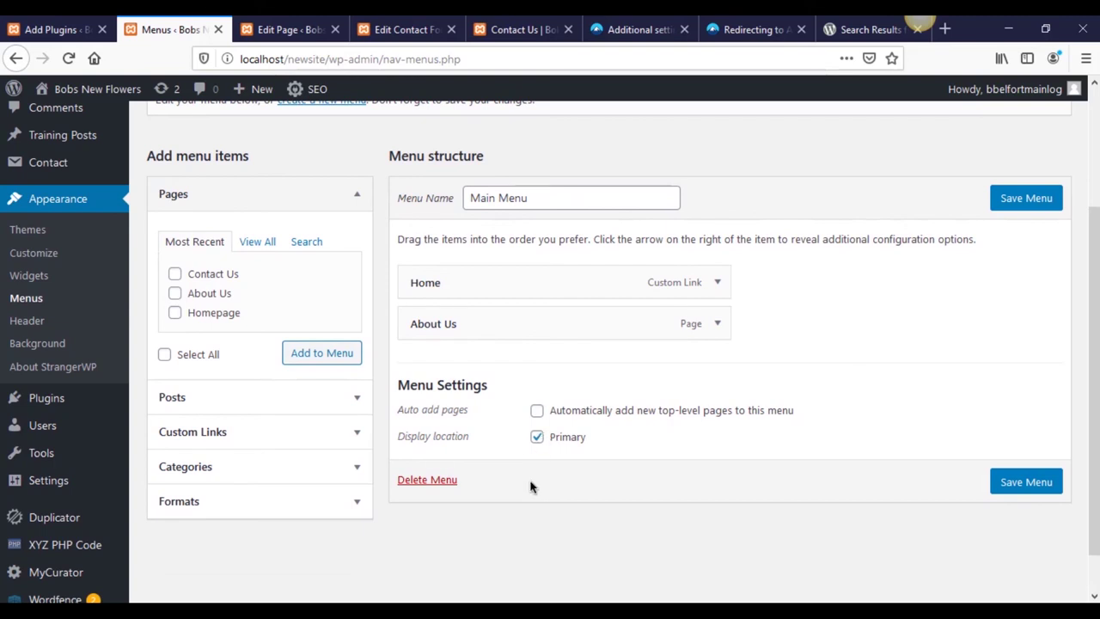
# Step: Add the Contact Us page to Main Menu, place it between Home and About Us, and save the menu
pyautogui.scroll(1, 528, 481)
pyautogui.scroll(1, 527, 482)
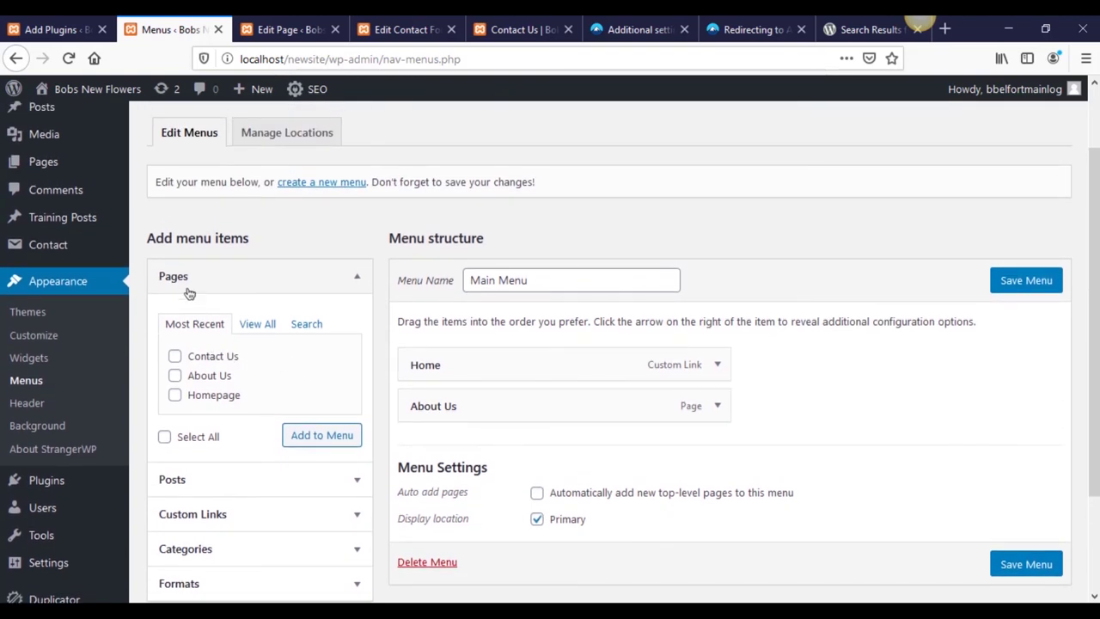
pyautogui.click(176, 358)
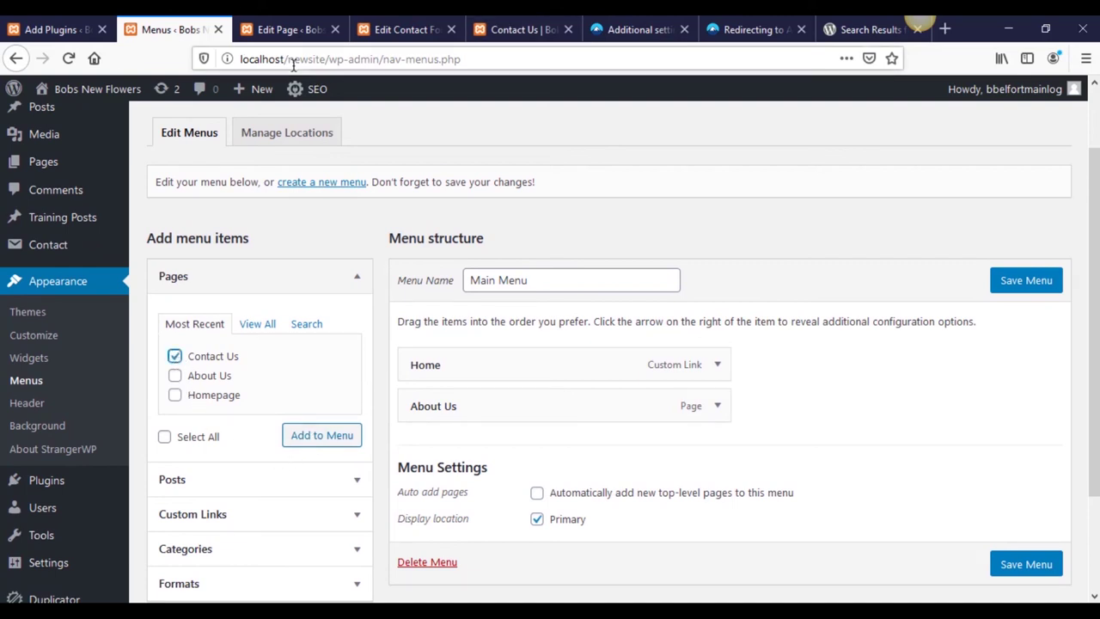
pyautogui.click(321, 435)
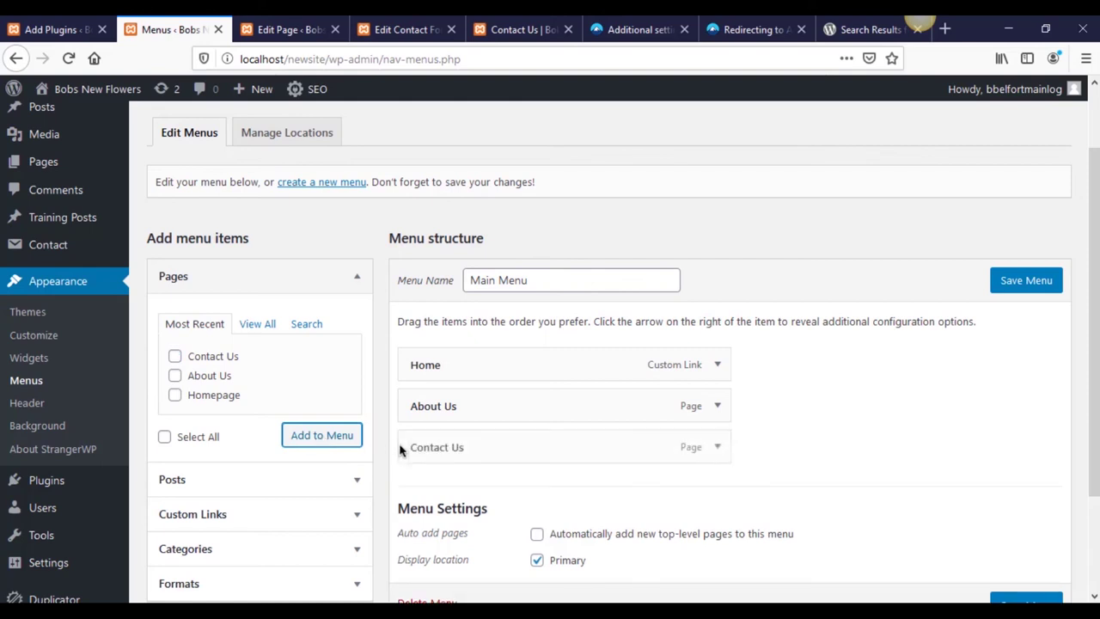
pyautogui.moveTo(437, 448); pyautogui.dragTo(499, 405)
pyautogui.click(1034, 284)
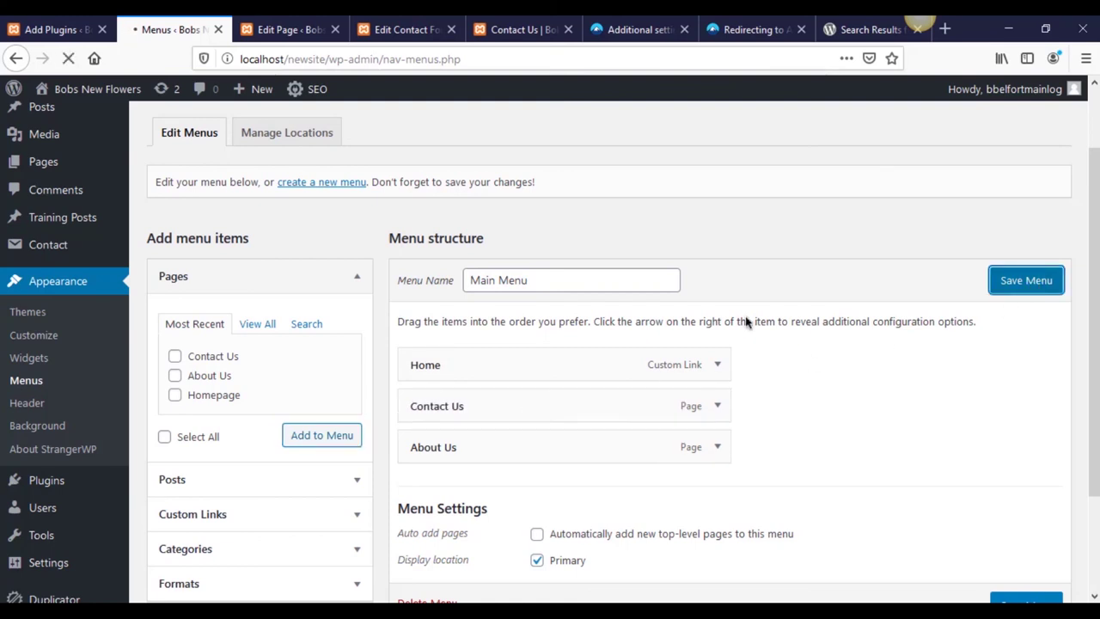
# Step: Test the site navigation by opening Home and Contact Us from the menu, and look over the contact form
pyautogui.click(524, 23)
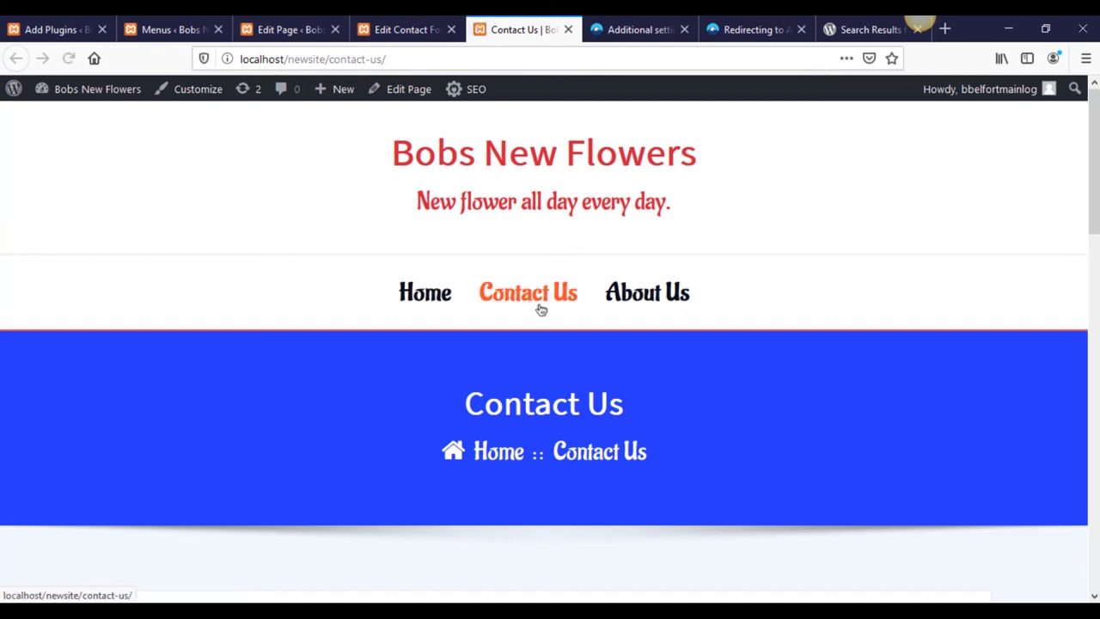
pyautogui.click(426, 294)
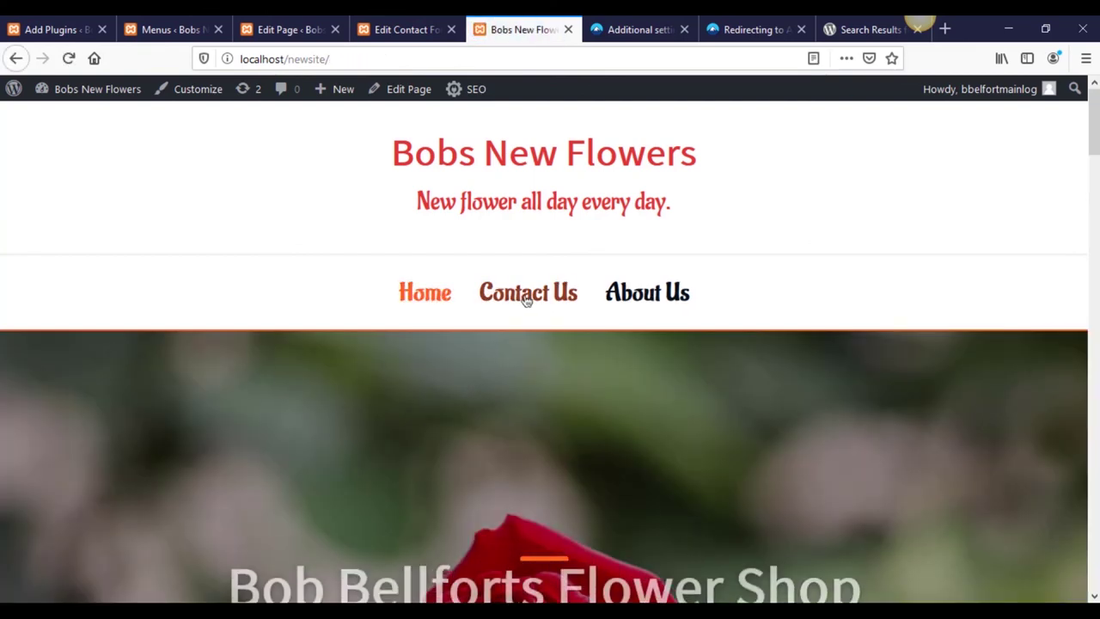
pyautogui.click(525, 296)
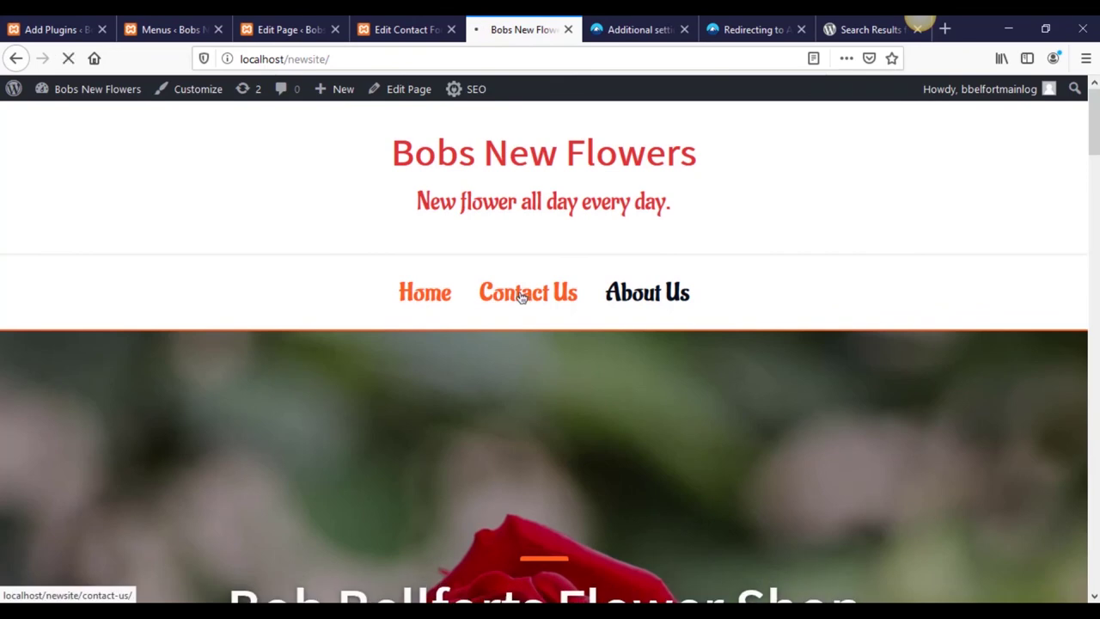
pyautogui.scroll(-10, 233, 316)
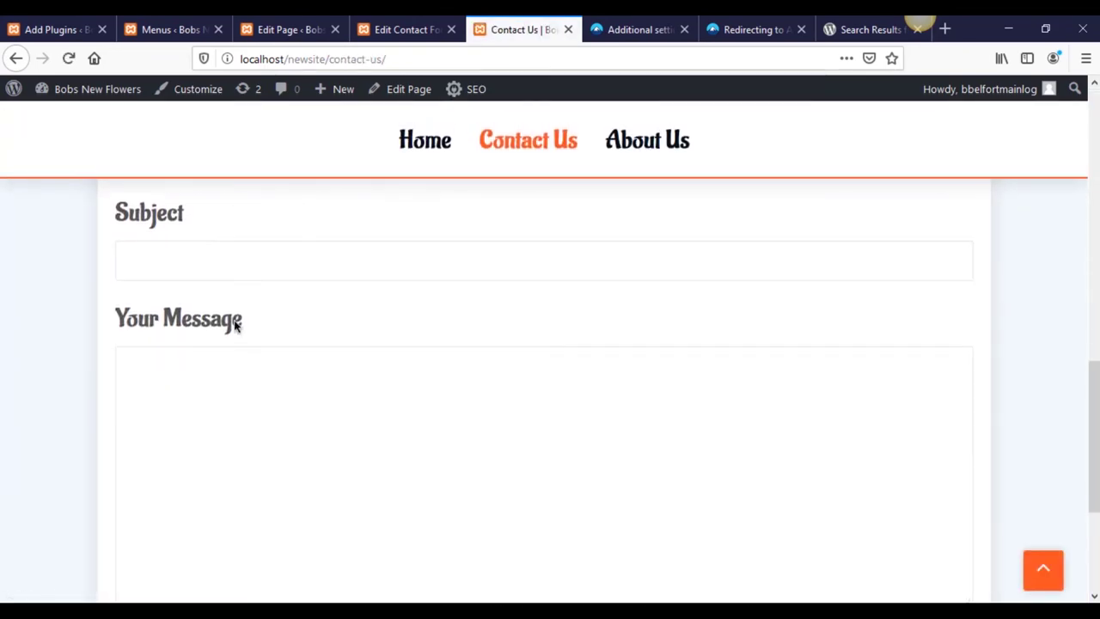
pyautogui.scroll(-2, 234, 326)
pyautogui.scroll(15, 234, 322)
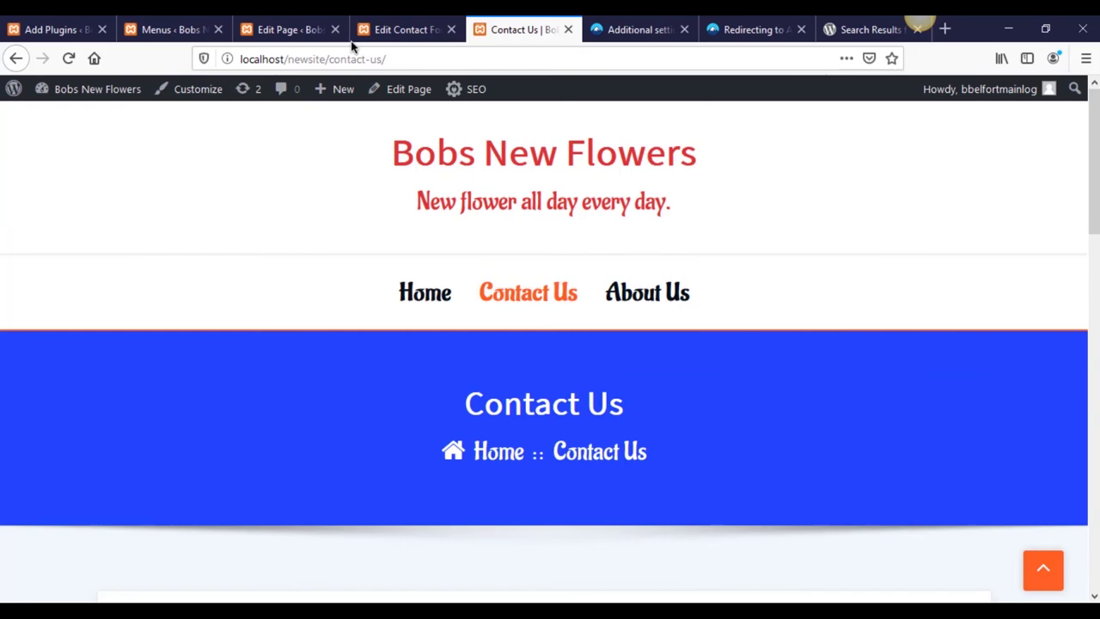
# Step: Reopen Contact form 1's mail settings, look over the template, and highlight the recipient's e-mail address
pyautogui.click(361, 28)
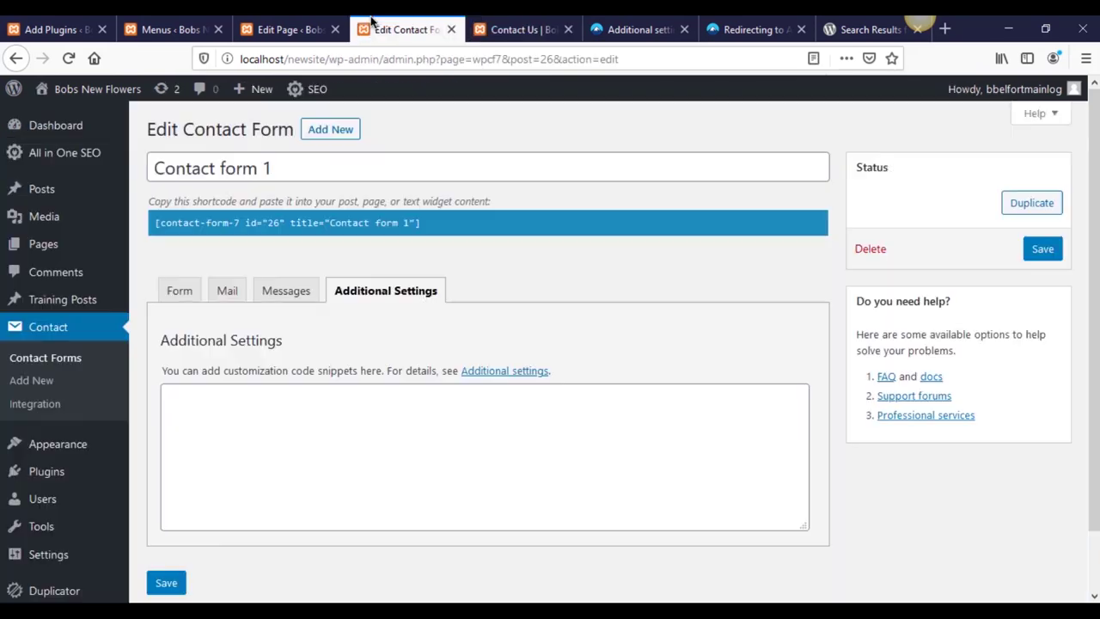
pyautogui.click(227, 291)
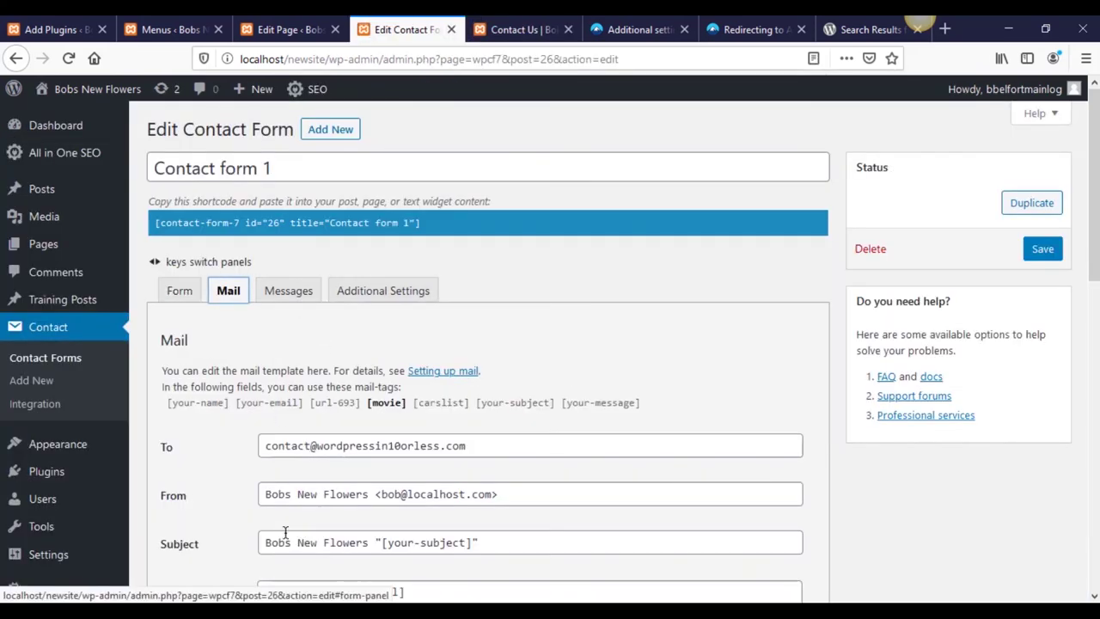
pyautogui.scroll(-5, 285, 529)
pyautogui.scroll(5, 287, 525)
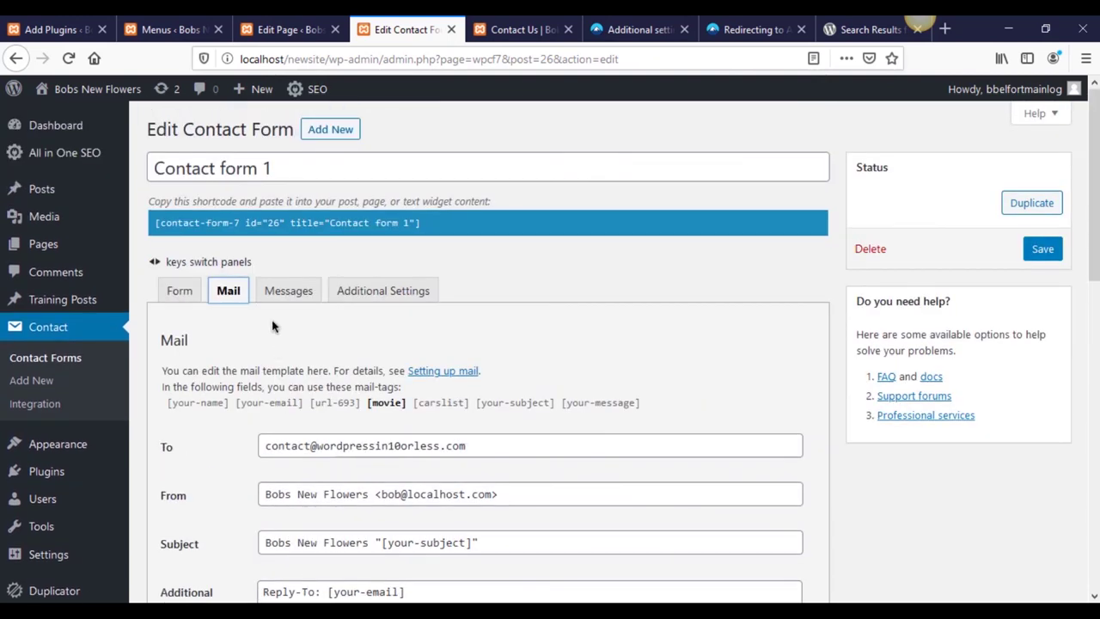
pyautogui.moveTo(491, 445); pyautogui.dragTo(247, 464)
pyautogui.click(251, 465)
pyautogui.click(286, 451)
pyautogui.tripleClick(287, 451)
pyautogui.click(284, 468)
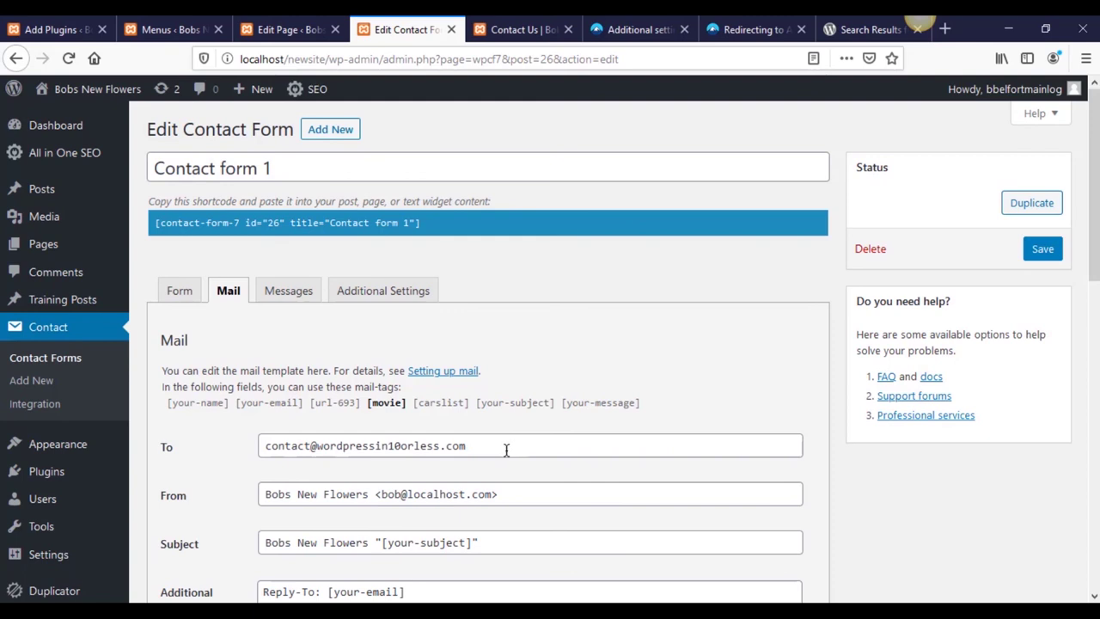
# Step: Open Contact form 1's form template and review its fields from Your Name to the Send submit tag
pyautogui.click(180, 290)
pyautogui.scroll(-2, 287, 344)
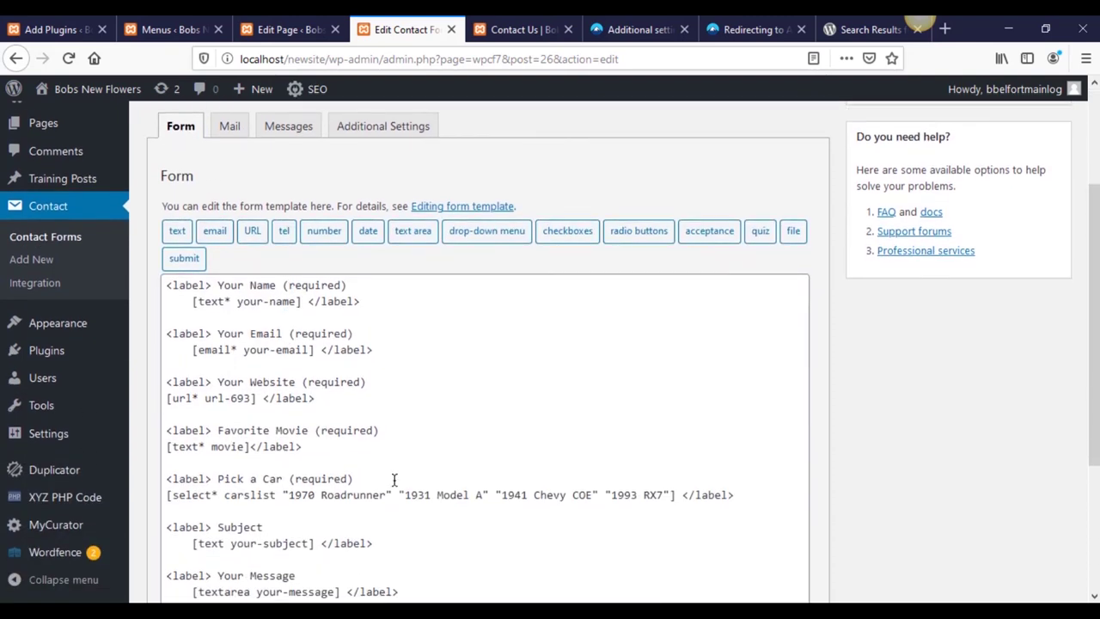
pyautogui.scroll(-2, 393, 480)
pyautogui.scroll(1, 382, 468)
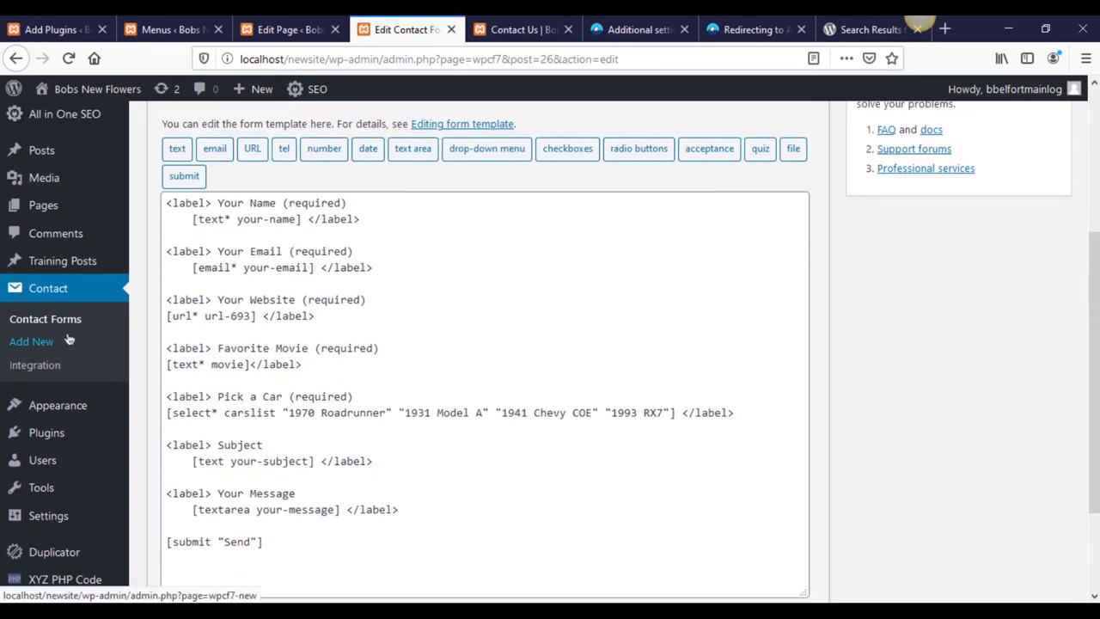
pyautogui.scroll(2, 454, 280)
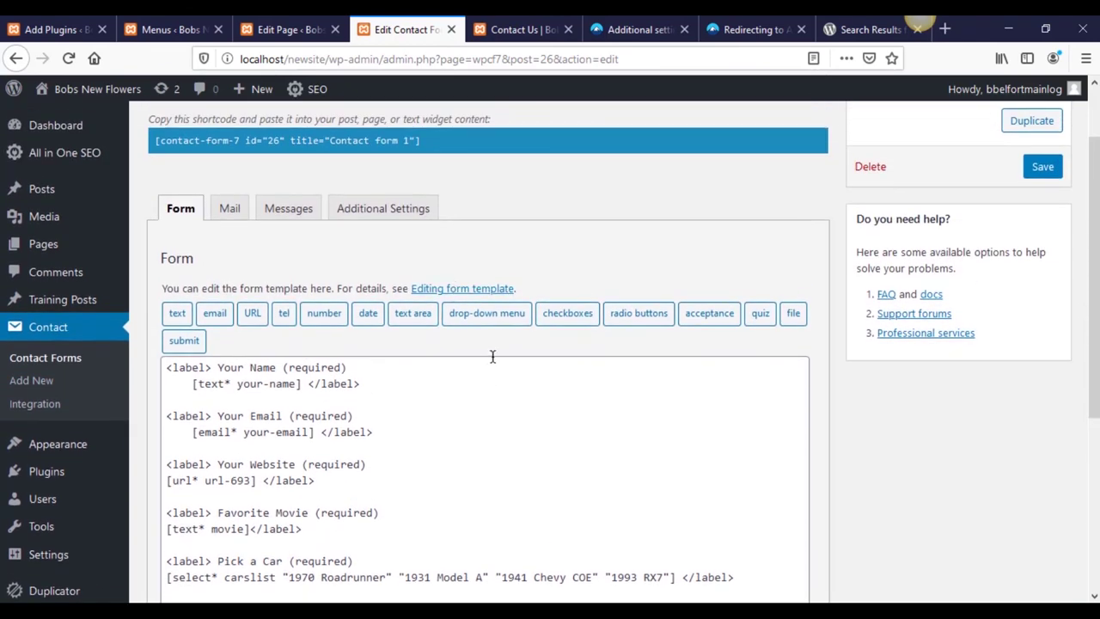
pyautogui.scroll(-3, 499, 357)
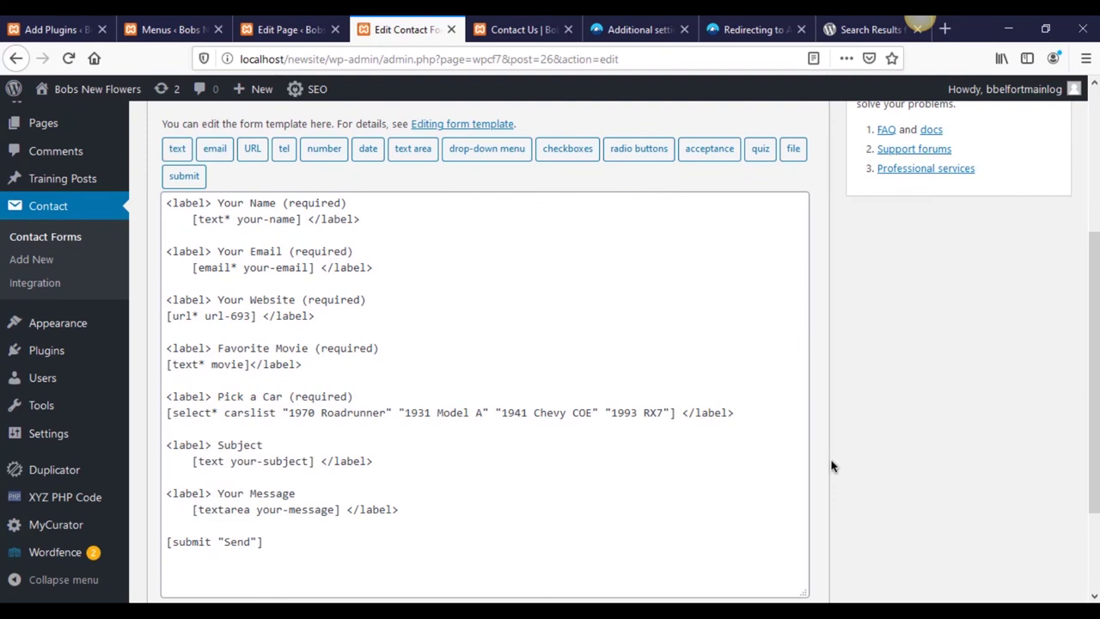
pyautogui.scroll(4, 831, 466)
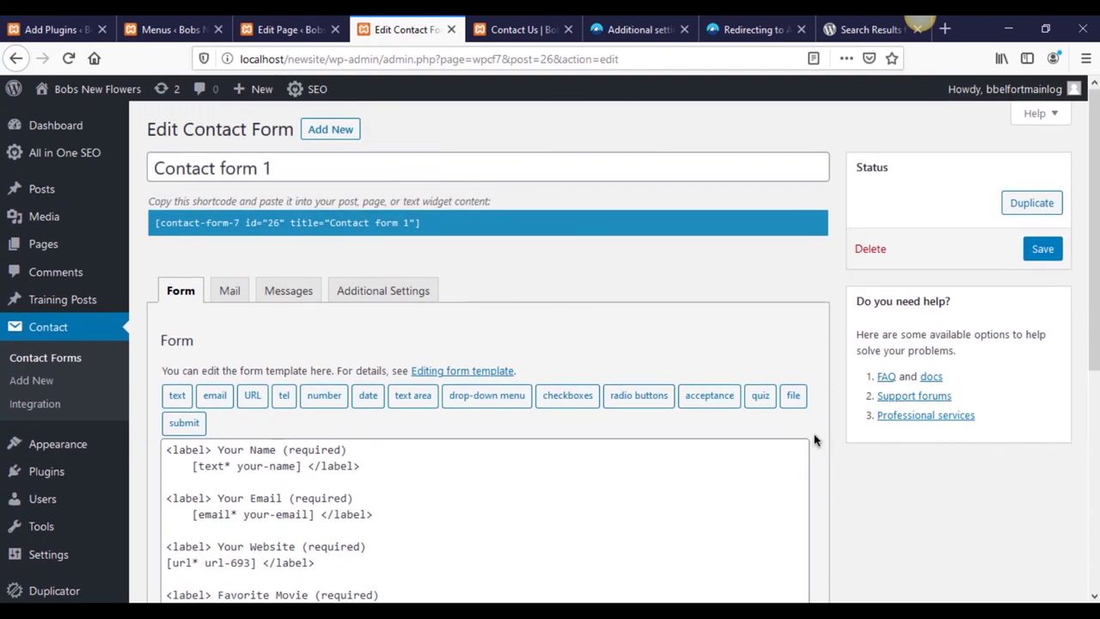